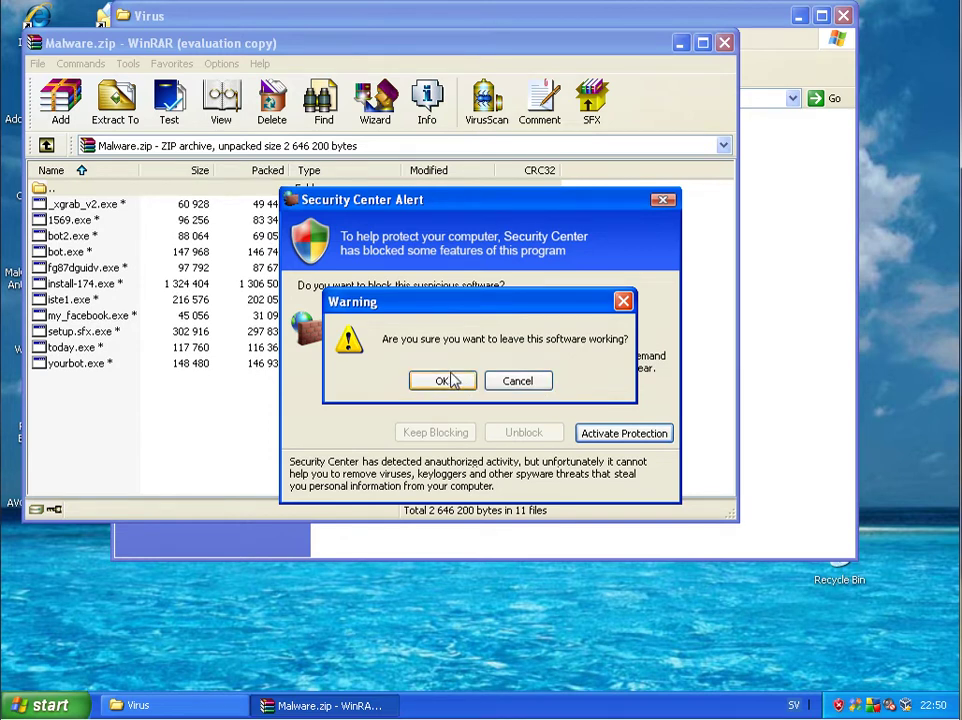
Dismiss the Security Center alert, choosing to keep the software, and clear the Security Center and Desktop Security windows off the screen
left_click(441, 381)
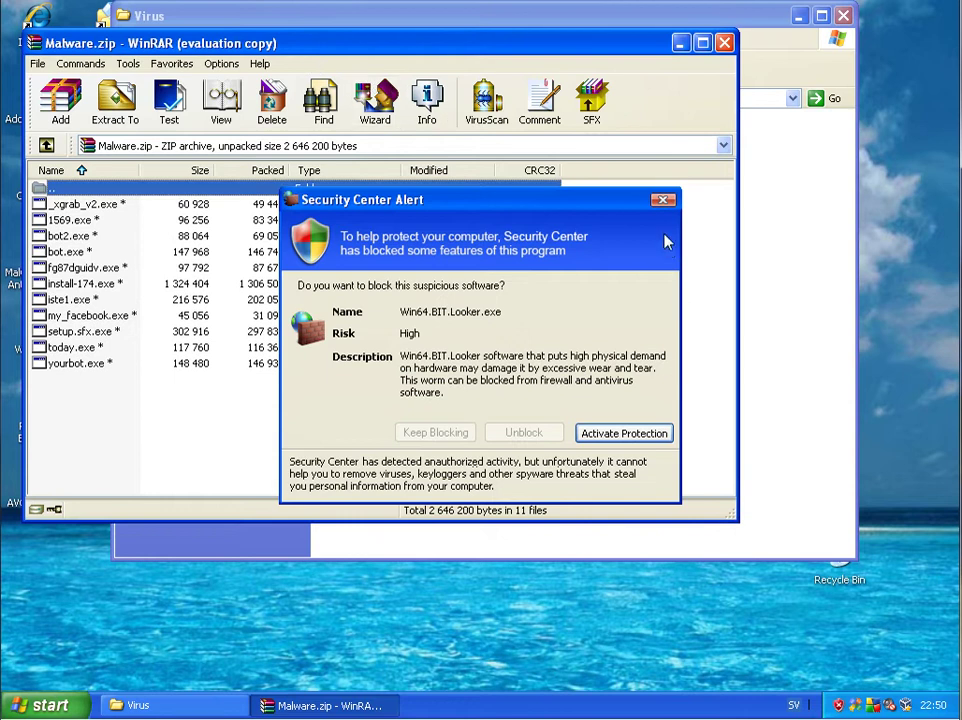
left_click(663, 200)
left_click(518, 383)
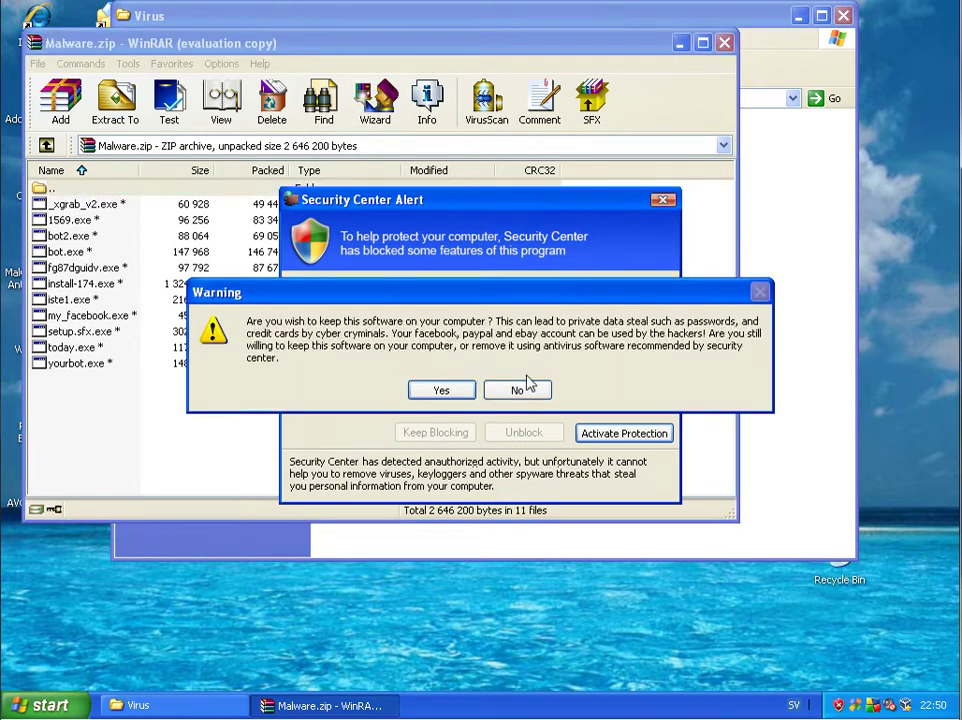
left_click(441, 390)
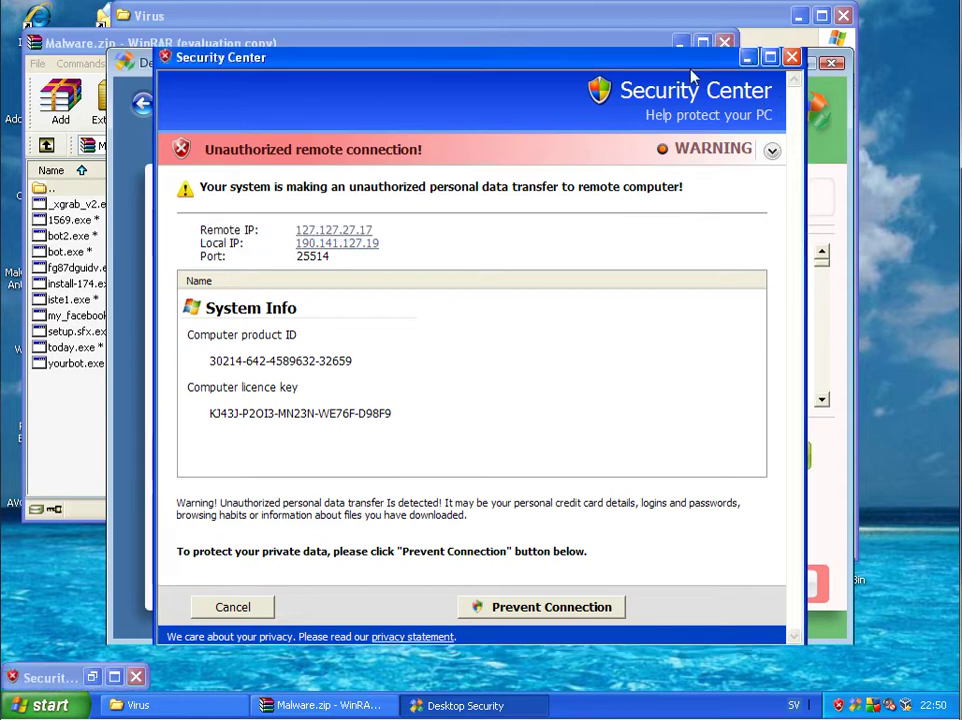
left_click(747, 57)
left_click(802, 64)
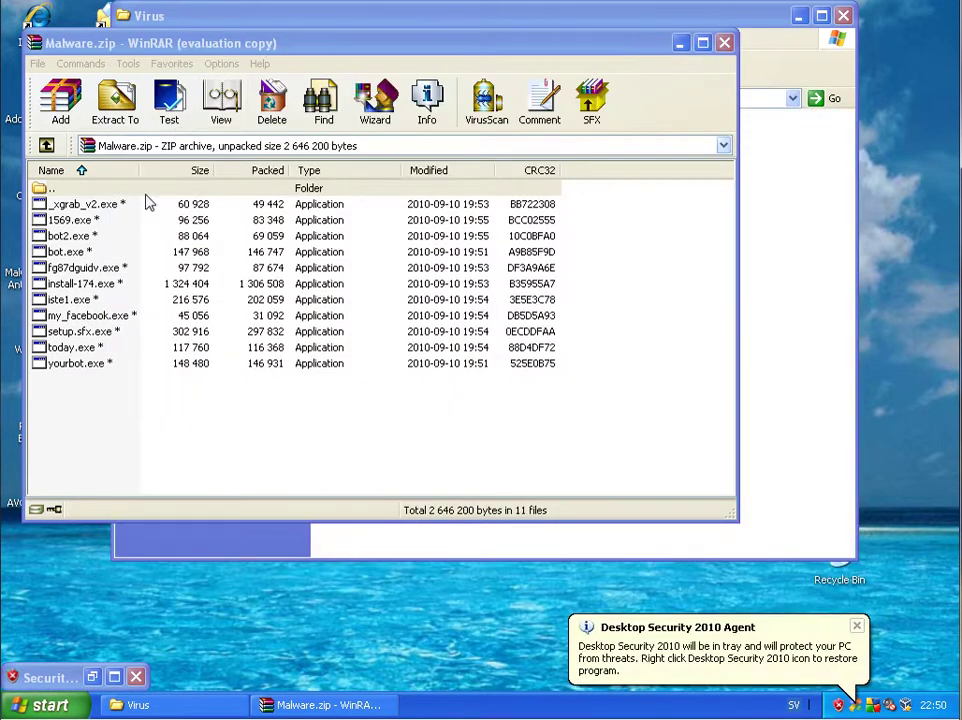
Extract Malware.zip to the default Malware folder inside Virus, entering the archive password
left_click(118, 100)
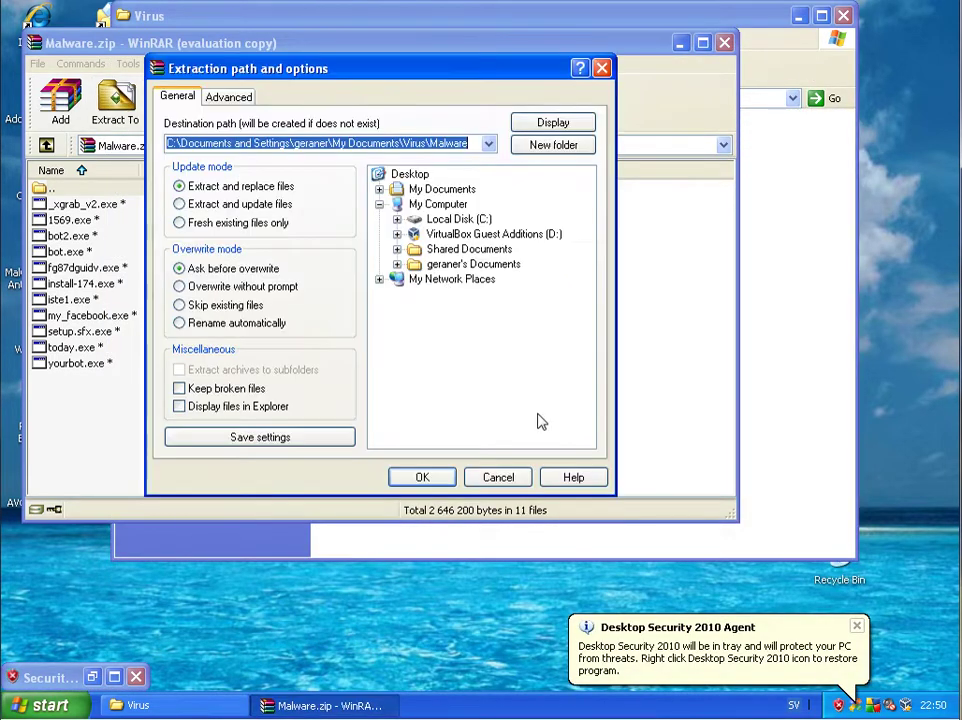
left_click(433, 477)
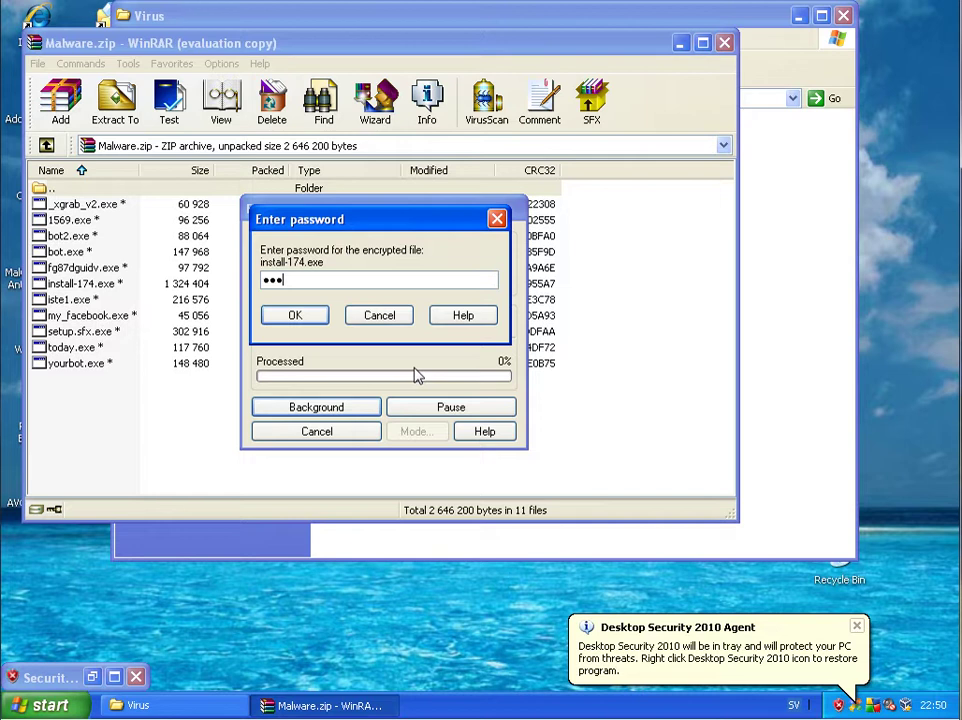
key("Return")
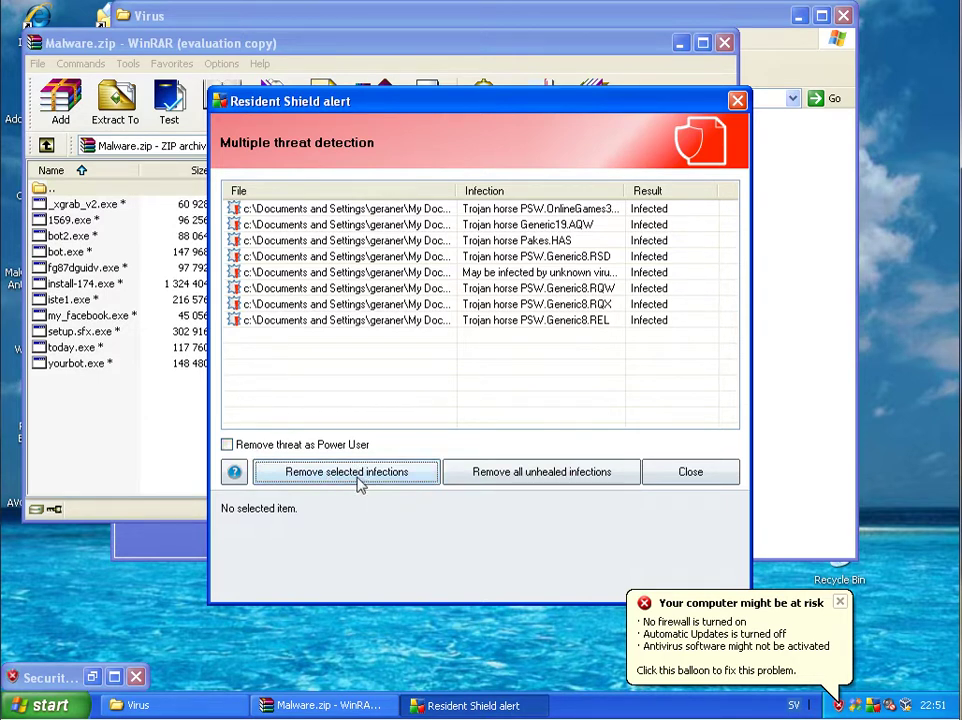
Remove all the infections listed in the Resident Shield alert and close the alert
left_click(258, 209)
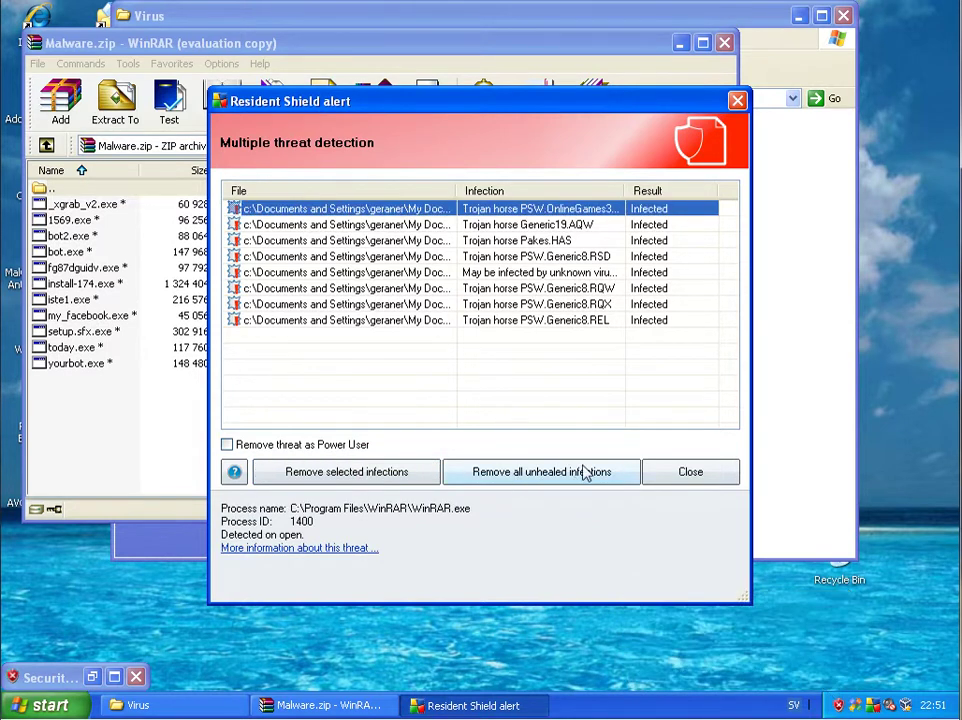
left_click(507, 426)
left_click(320, 212)
left_click(367, 225)
left_click(365, 208)
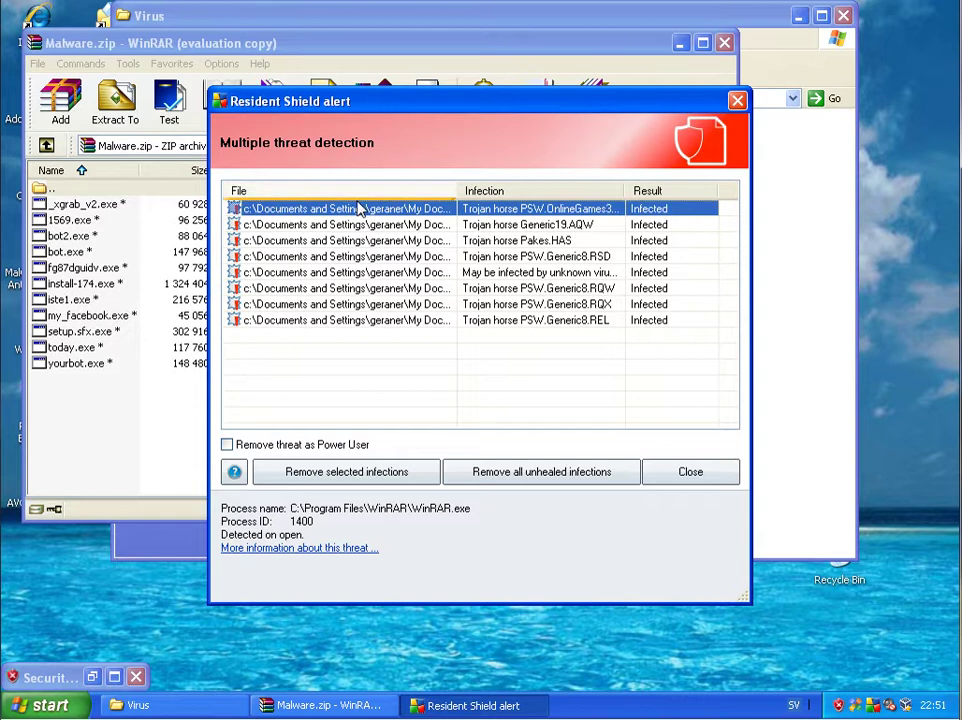
key("shift+Down")
key("shift+End")
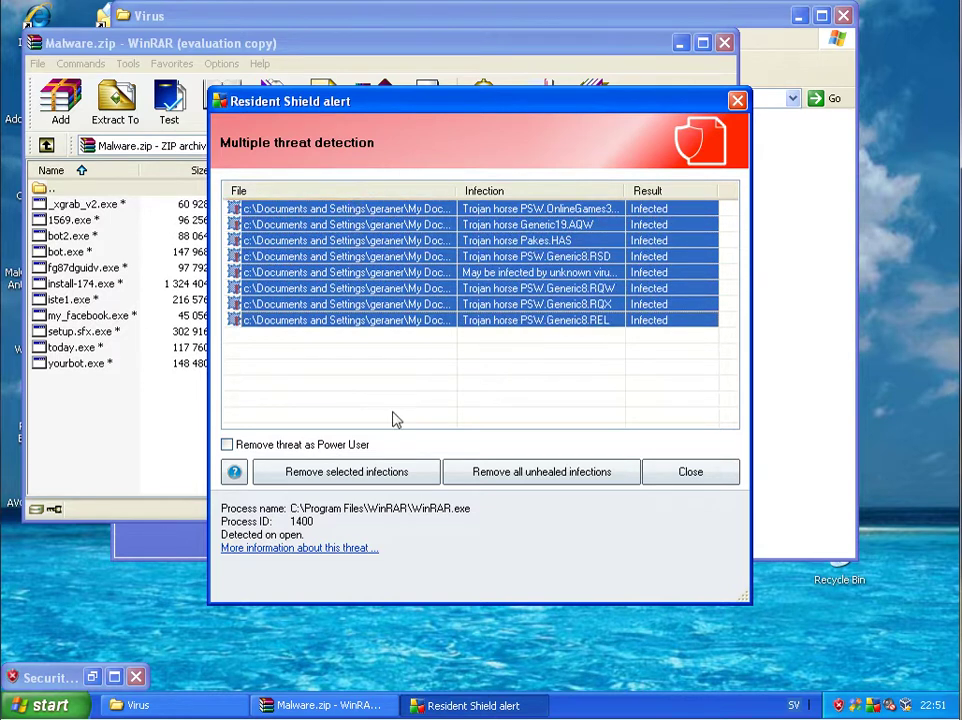
left_click(382, 479)
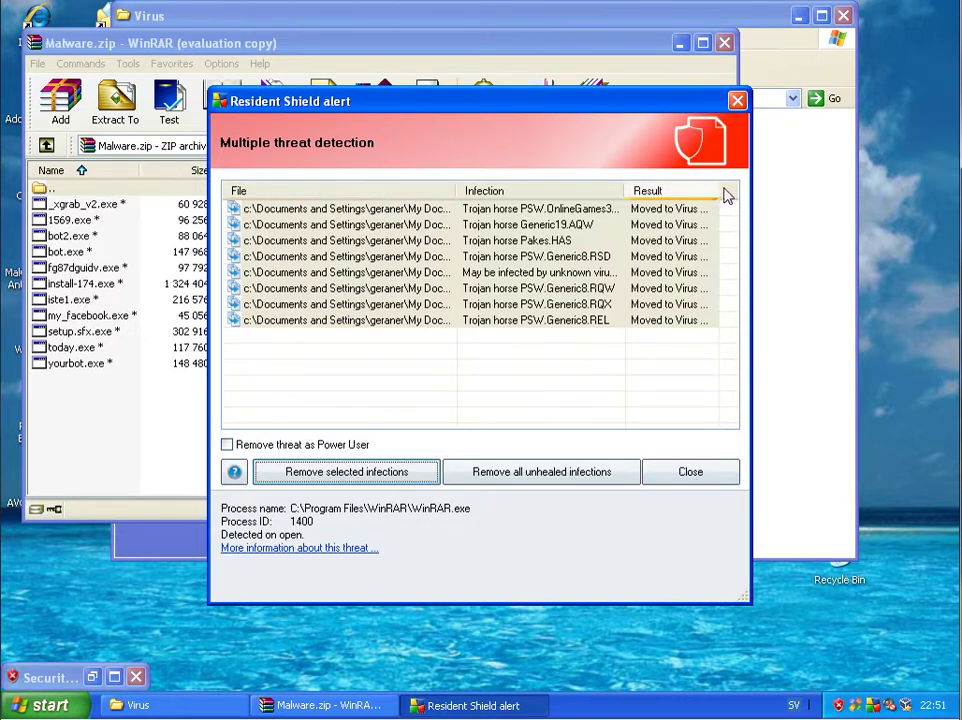
left_click(716, 222)
key("ctrl+a")
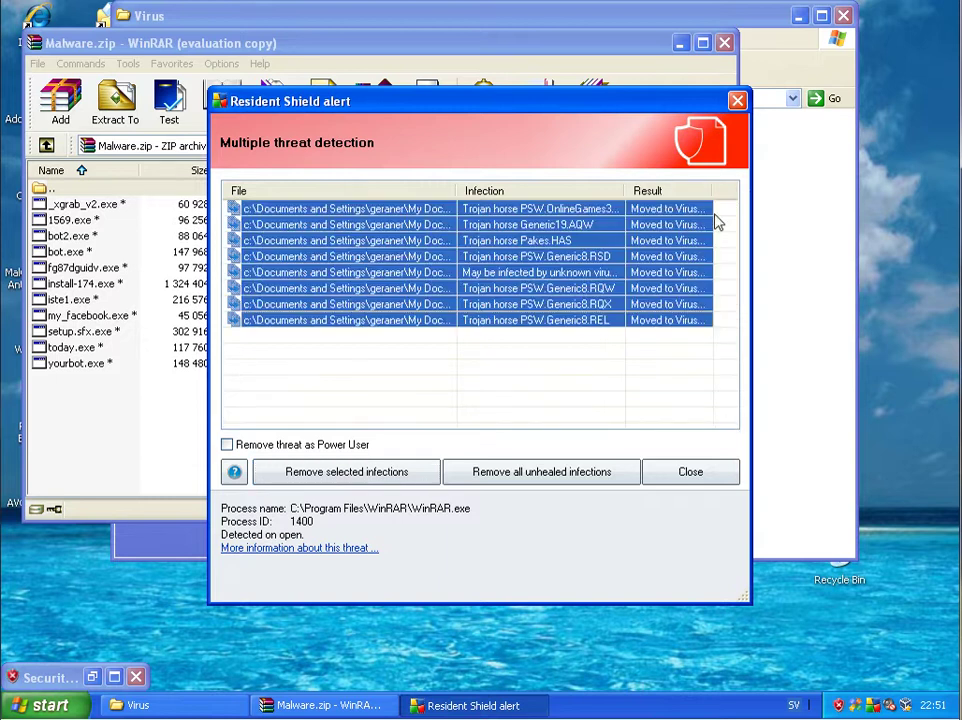
left_click(690, 473)
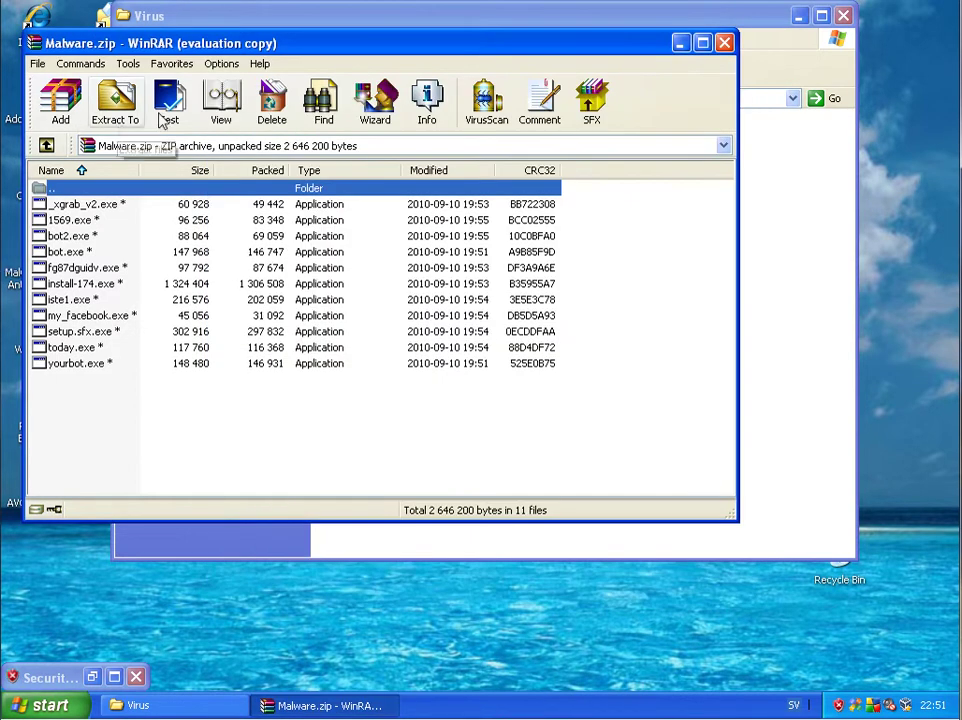
Close Malware.zip and extract the Malware-100904 archive to its default folder, entering the archive password
left_click(724, 43)
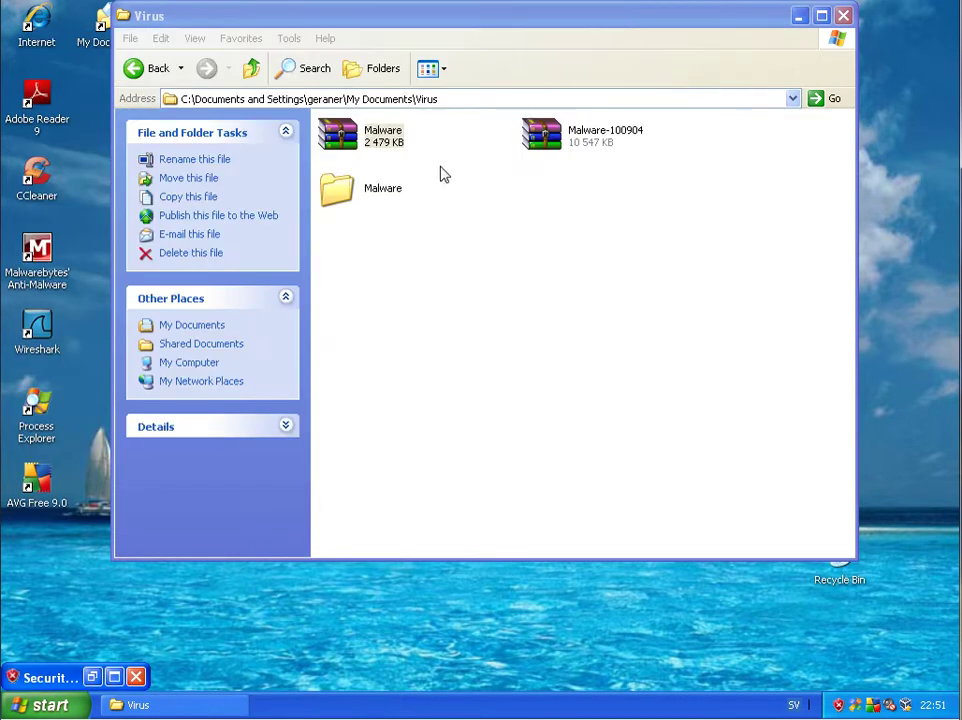
double_click(582, 150)
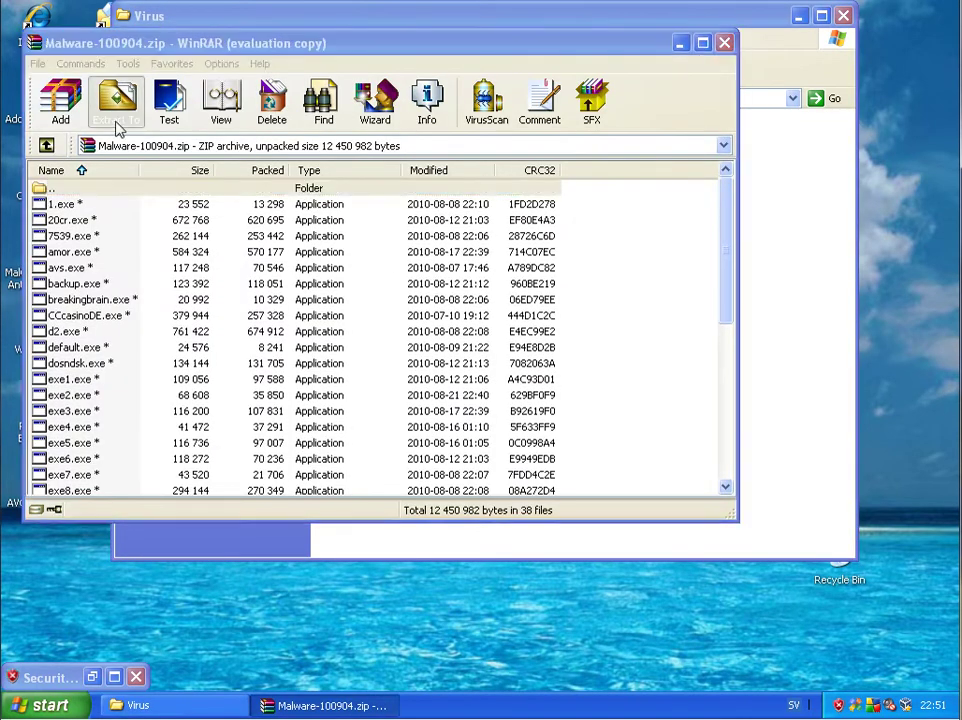
left_click(116, 124)
left_click(445, 478)
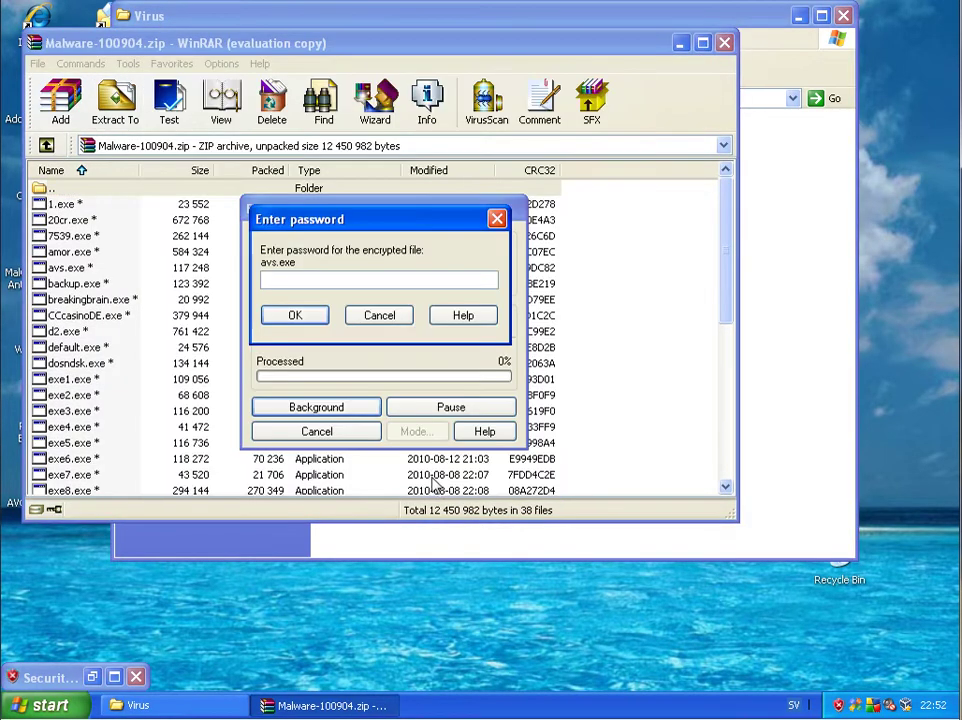
type("infected")
key("Return")
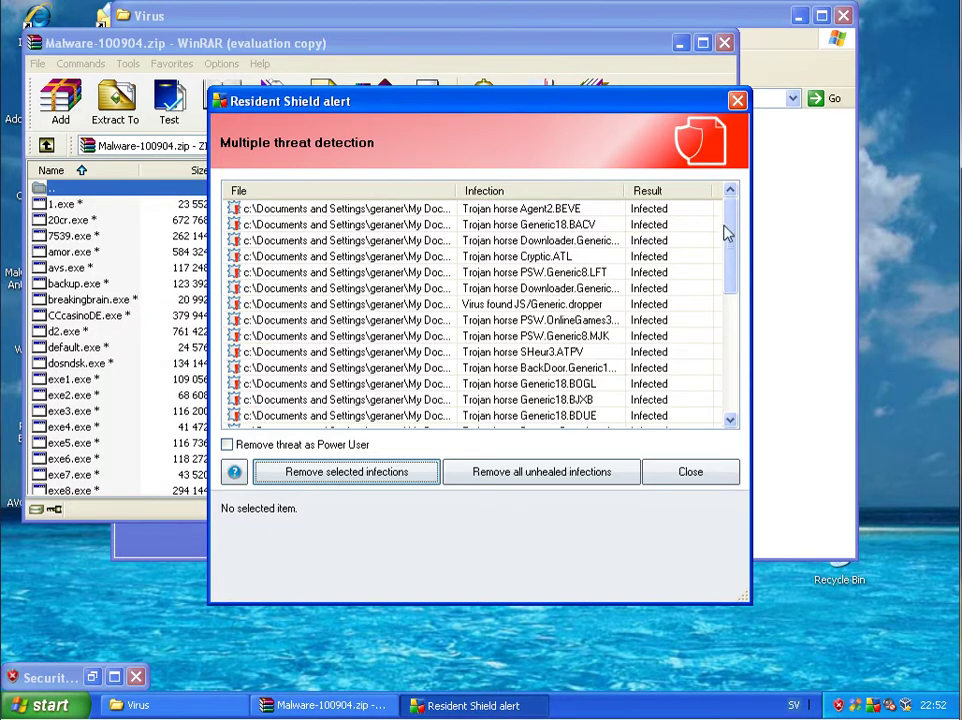
Review the full list of threats in the Resident Shield alert, and close the alert and the Malware-100904 archive window
left_click(382, 705)
left_click_drag(545, 107, 523, 99)
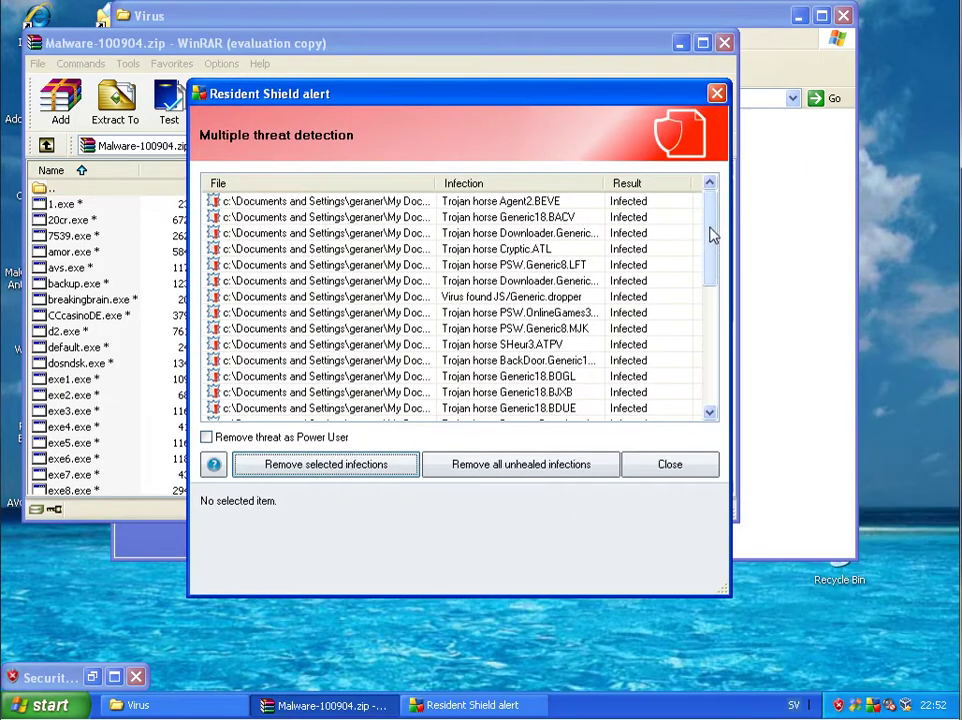
left_click_drag(713, 232, 706, 410)
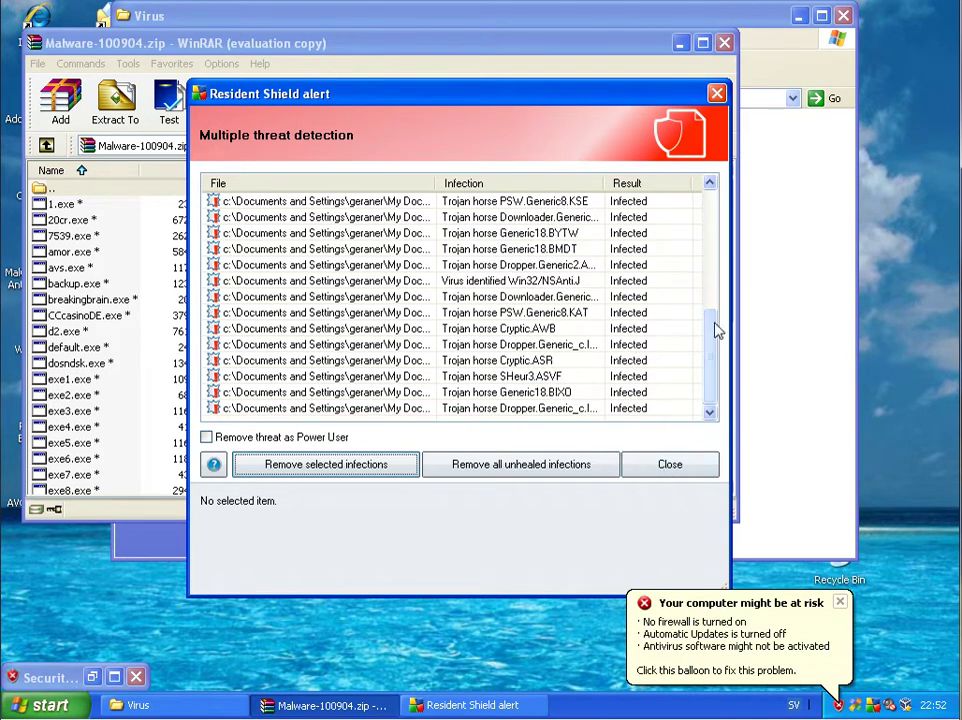
left_click_drag(715, 339, 651, 230)
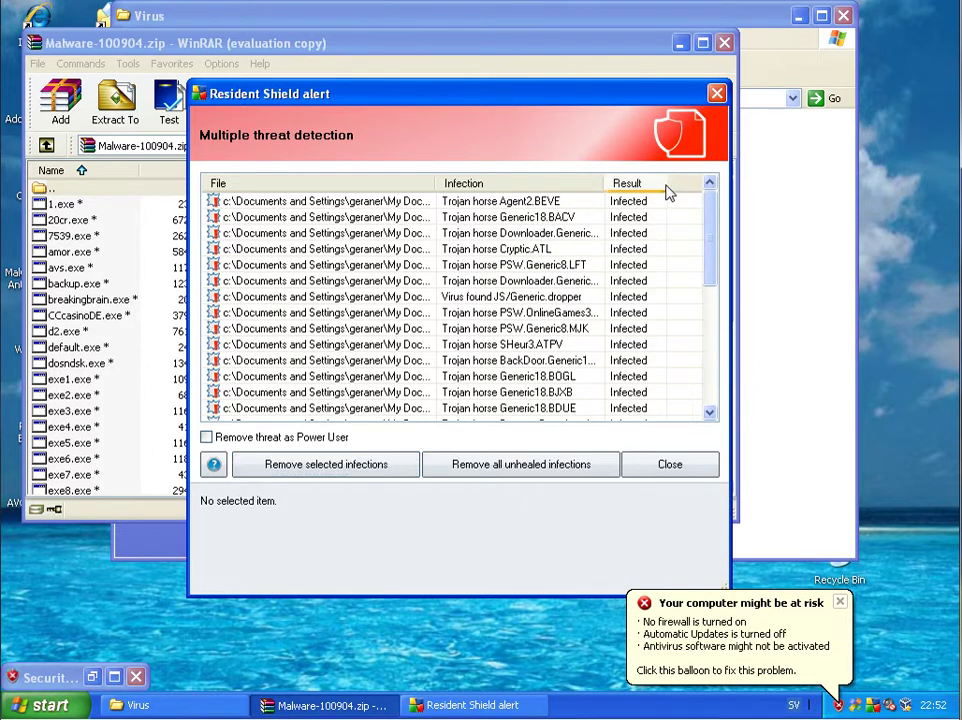
left_click_drag(687, 193, 683, 202)
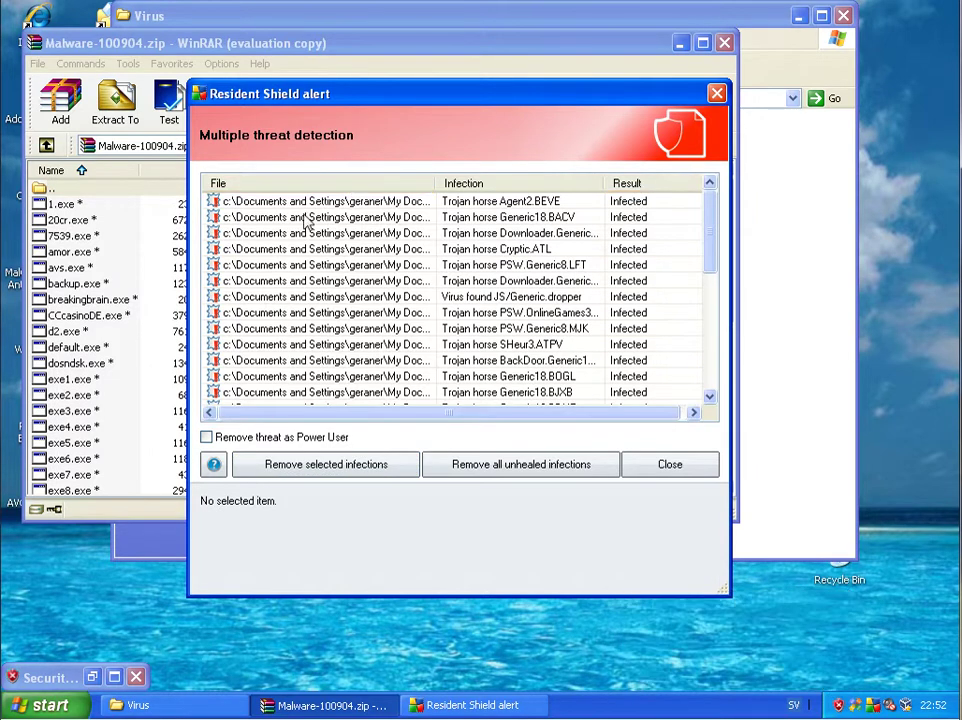
left_click(674, 468)
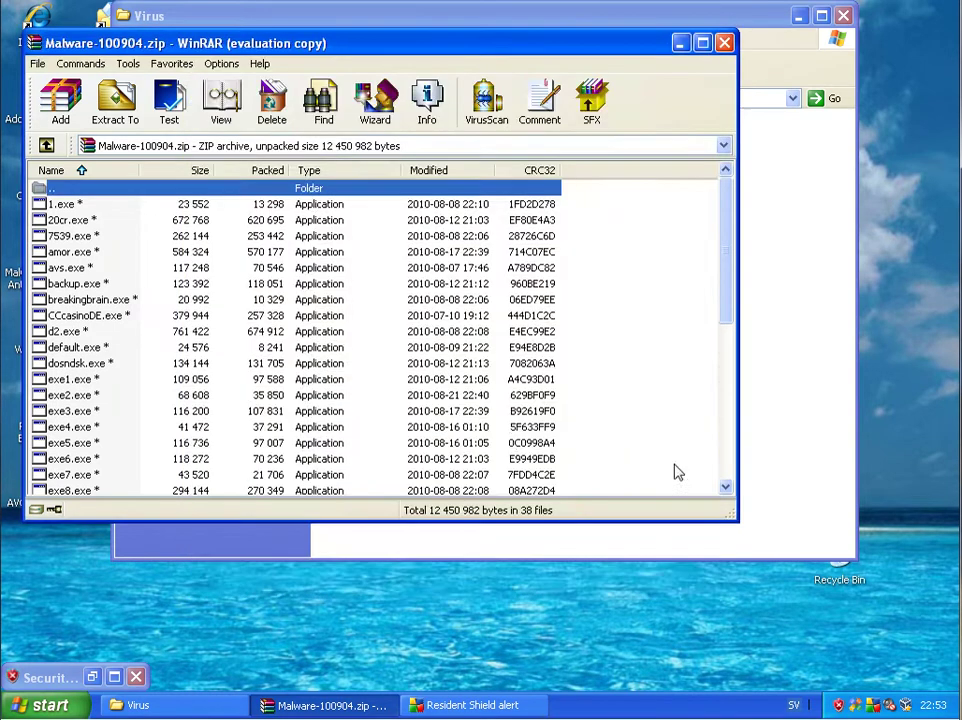
key("Escape")
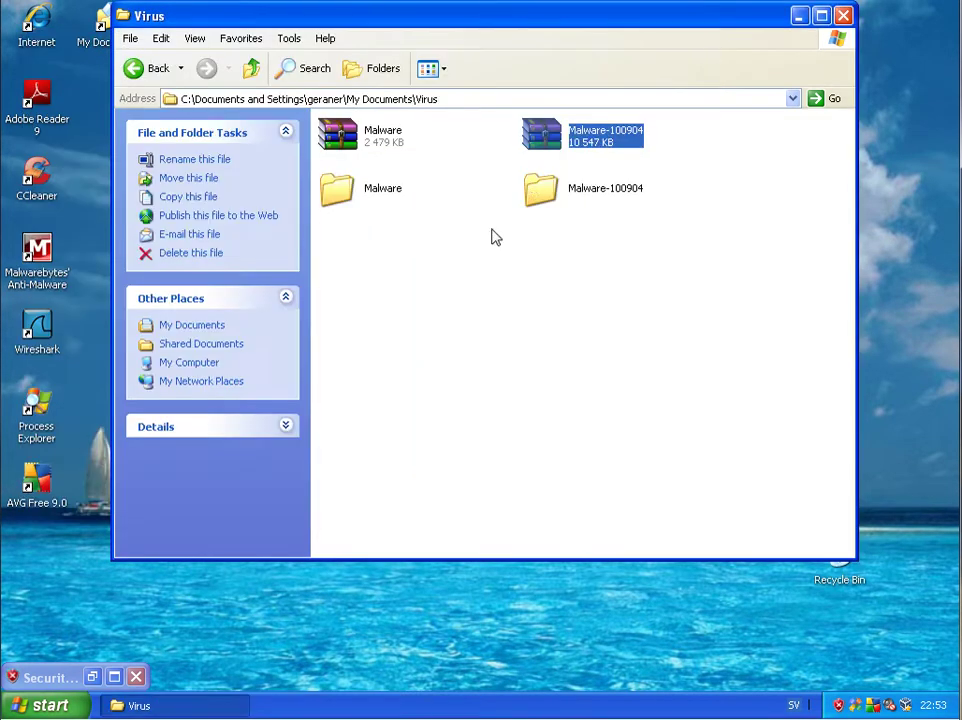
Run _xgrab_v2 from the extracted Malware folder
double_click(386, 197)
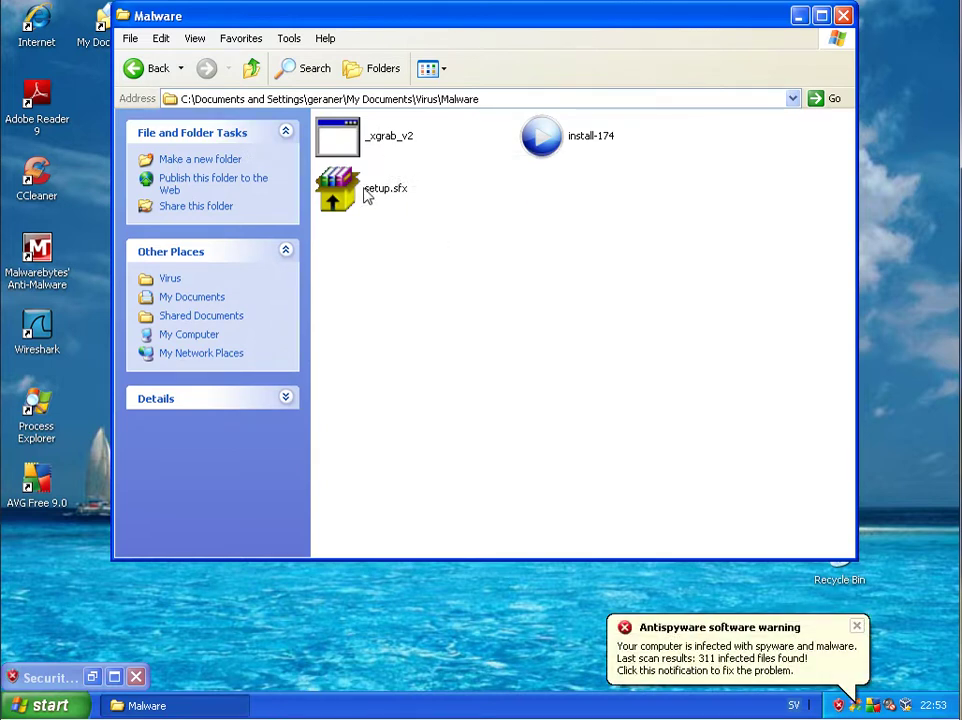
left_click(342, 138)
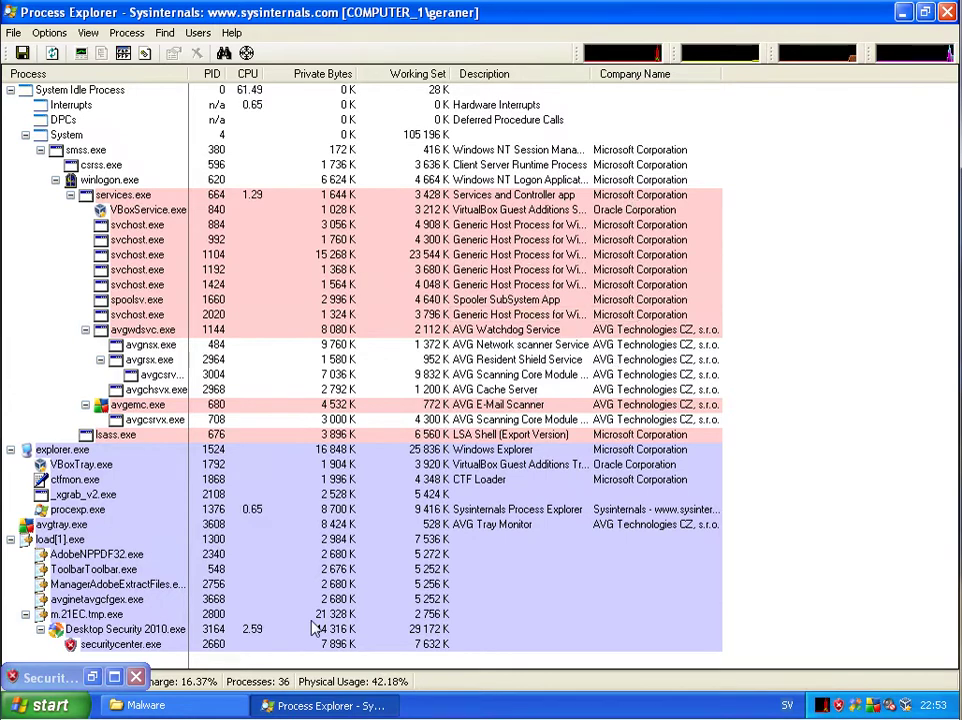
Run install-174 from the Malware folder and move the flagged ap.exe file to the Virus Vault
left_click(150, 706)
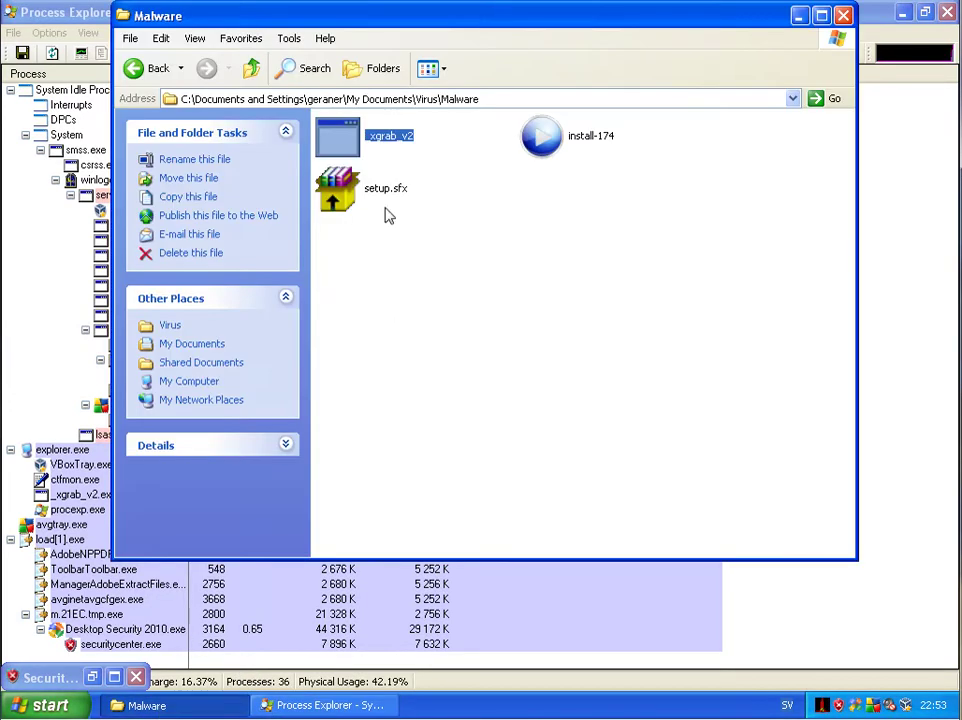
left_click(605, 146)
double_click(610, 150)
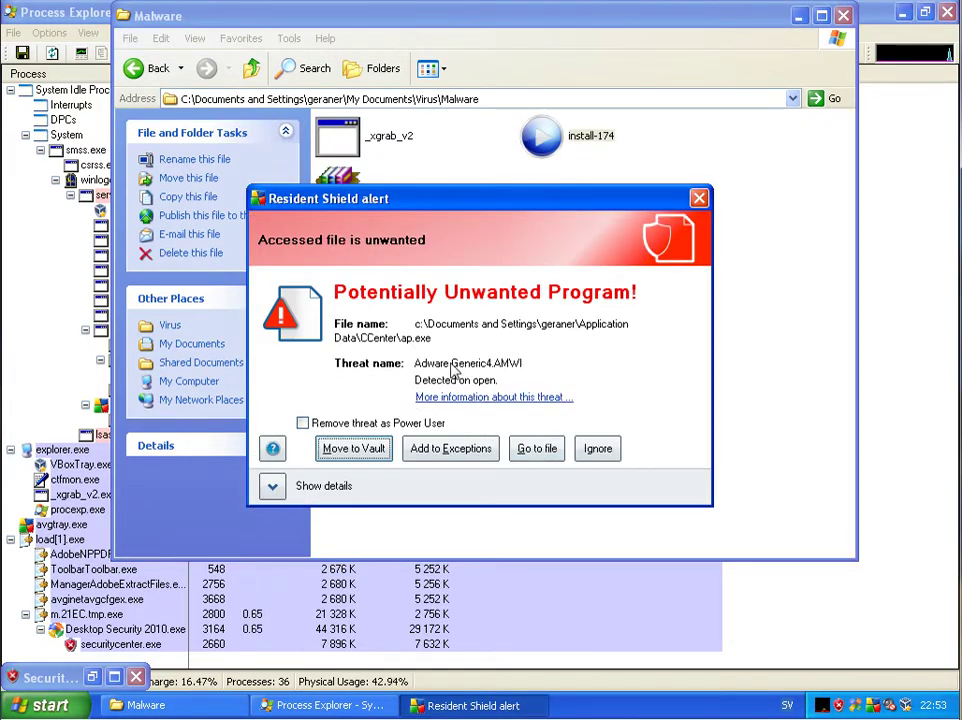
left_click(352, 448)
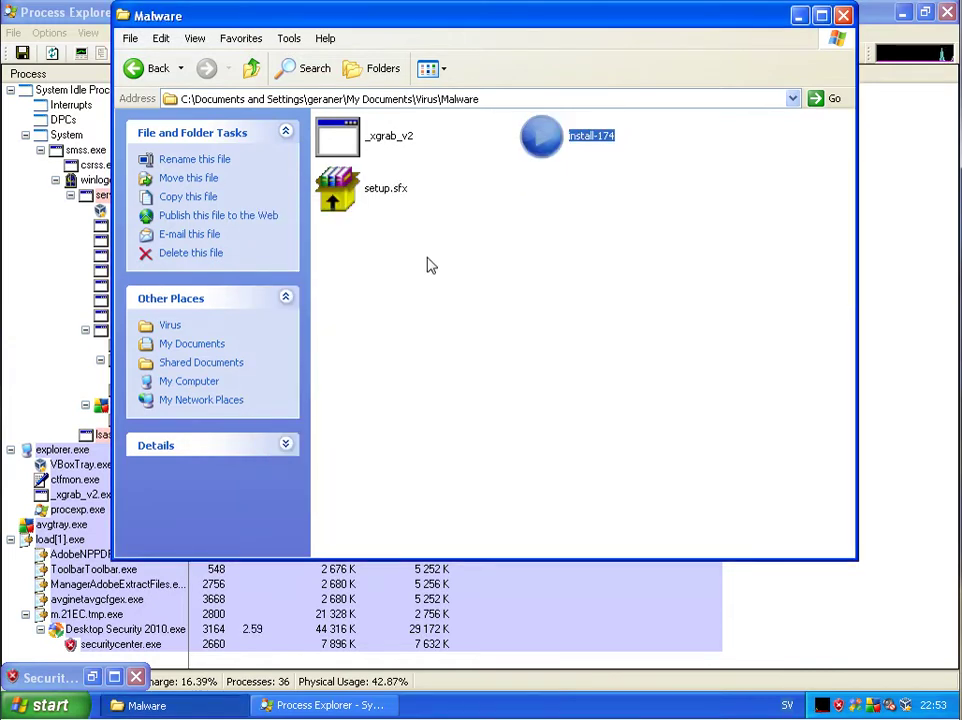
Run setup.sfx from the Malware folder and remove both Adware Generic4.AMSO detections in the Resident Shield alert
left_click(355, 194)
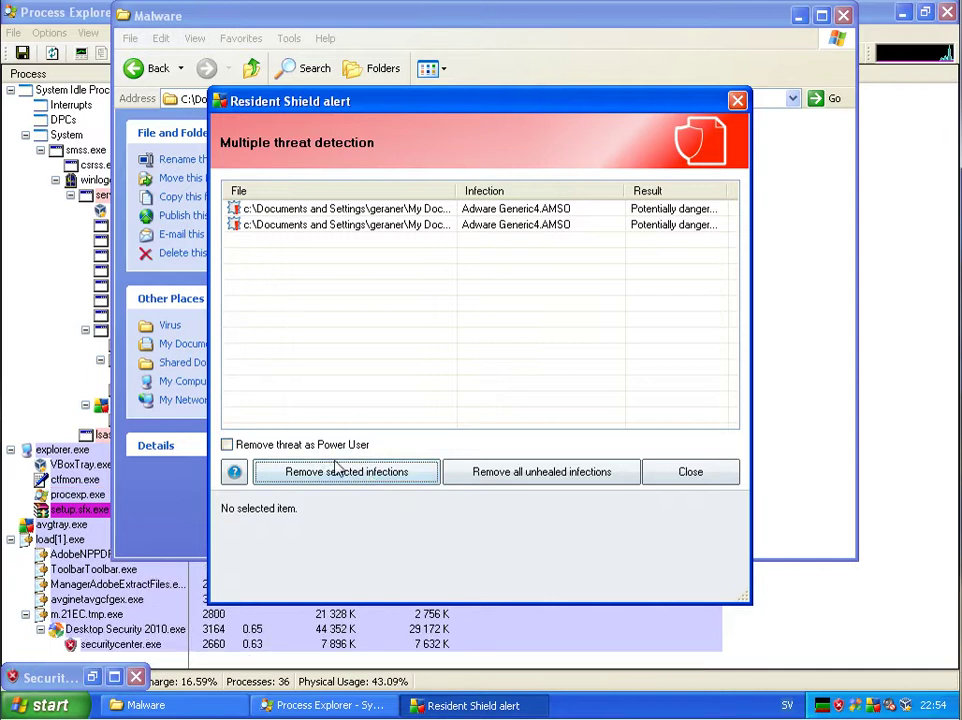
left_click(335, 212)
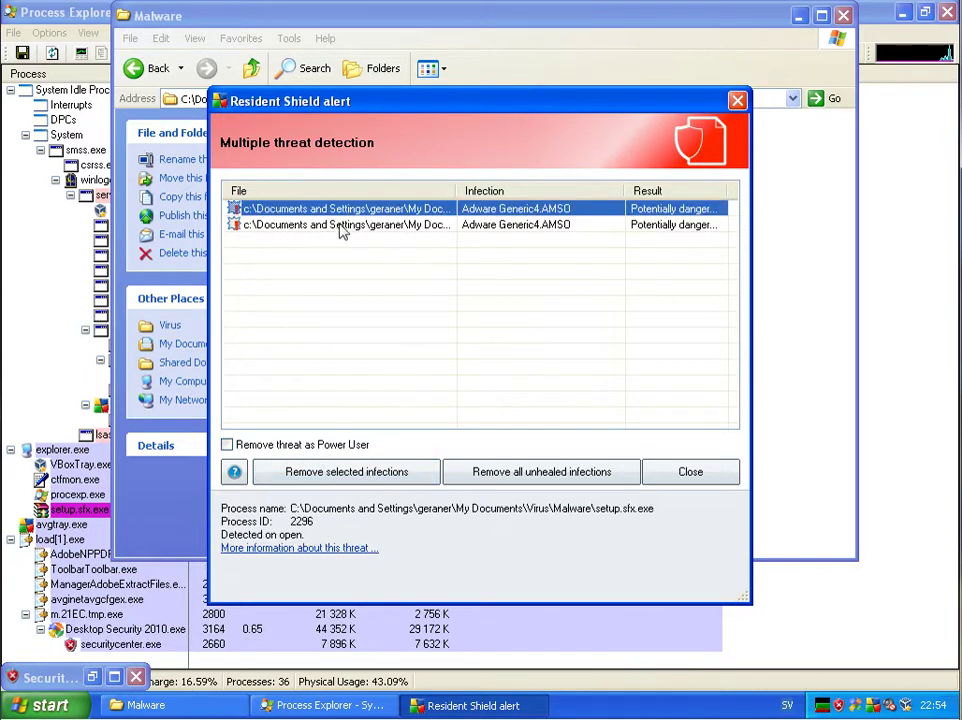
left_click(447, 225, "shift")
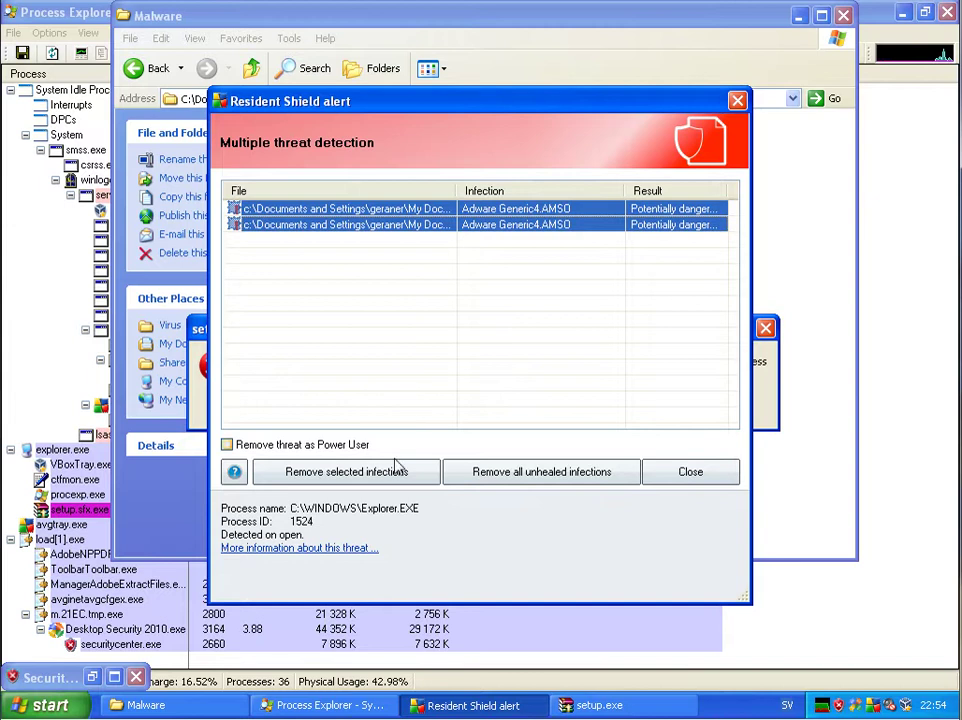
left_click(395, 470)
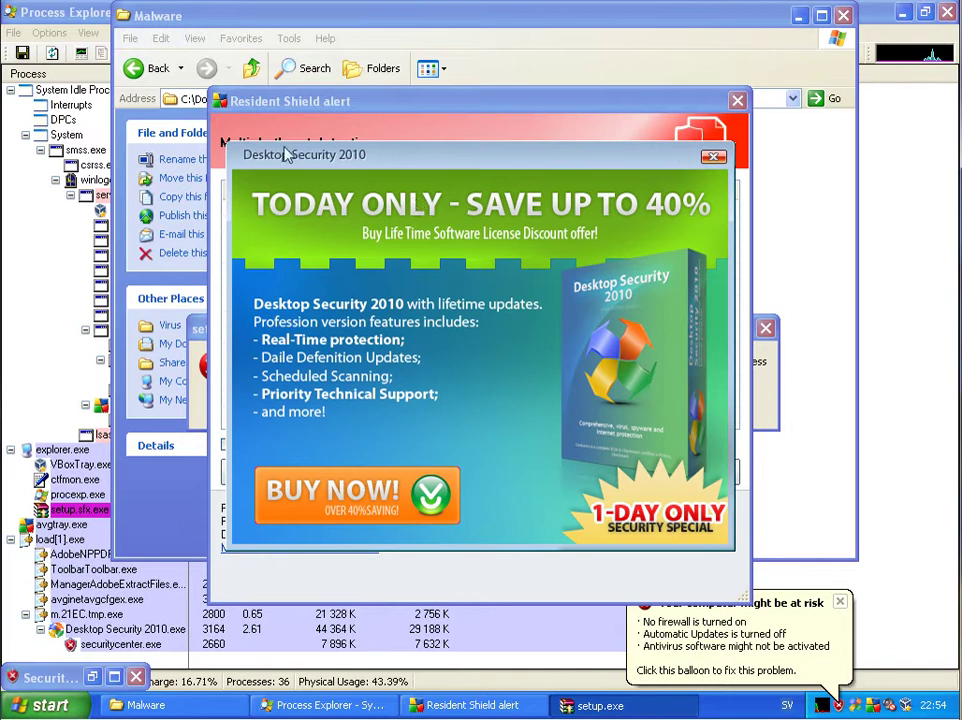
Close the Desktop Security 2010 offer, the Resident Shield alert and the setup.exe error message
left_click(713, 156)
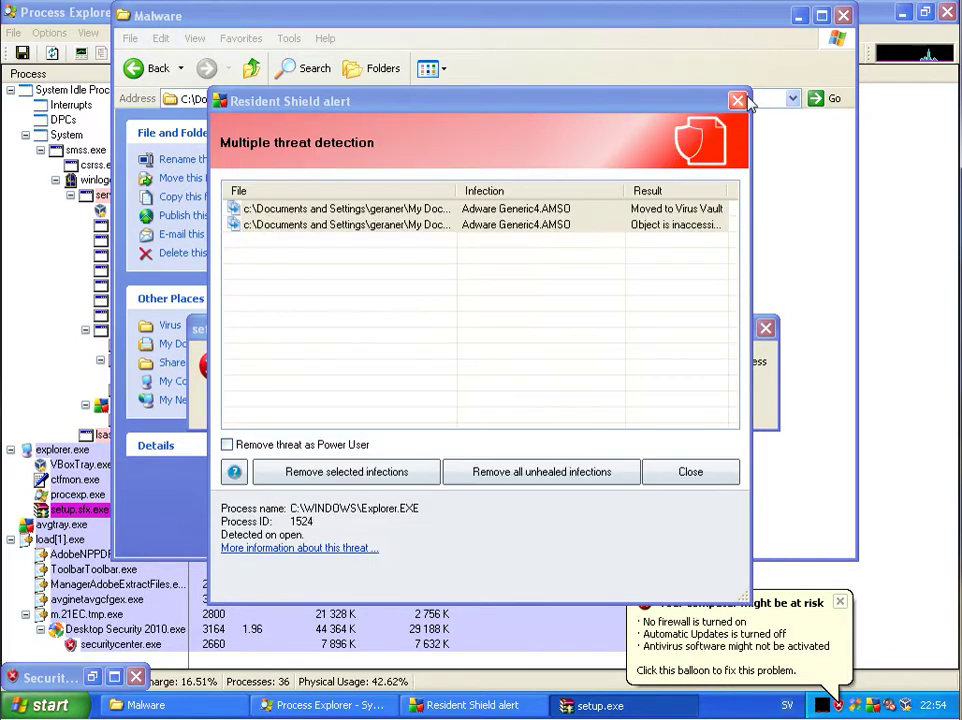
left_click(708, 481)
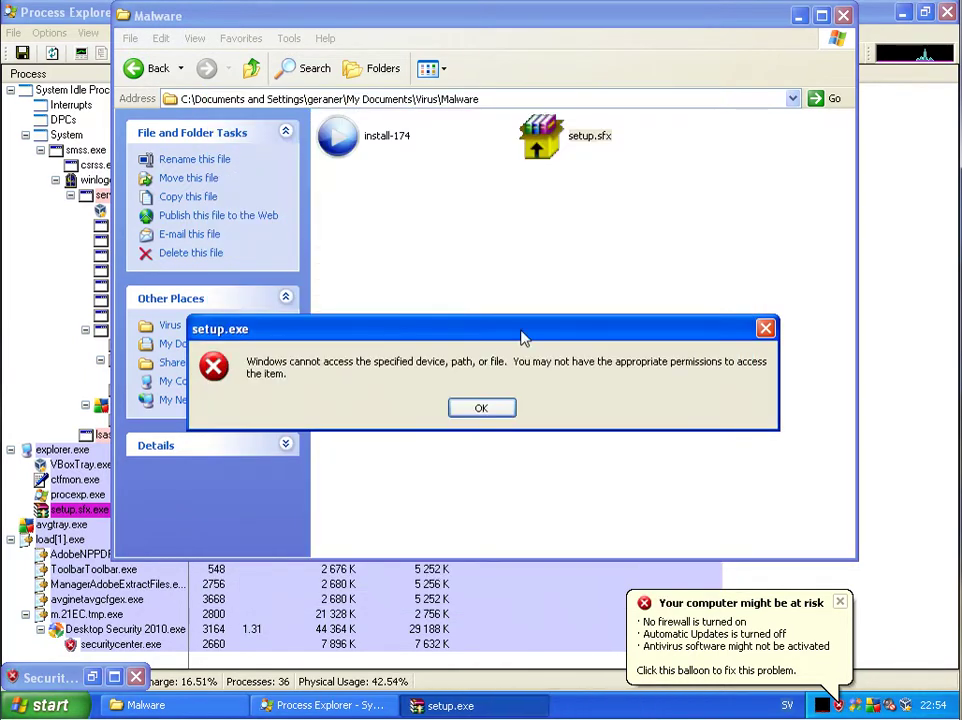
left_click(492, 407)
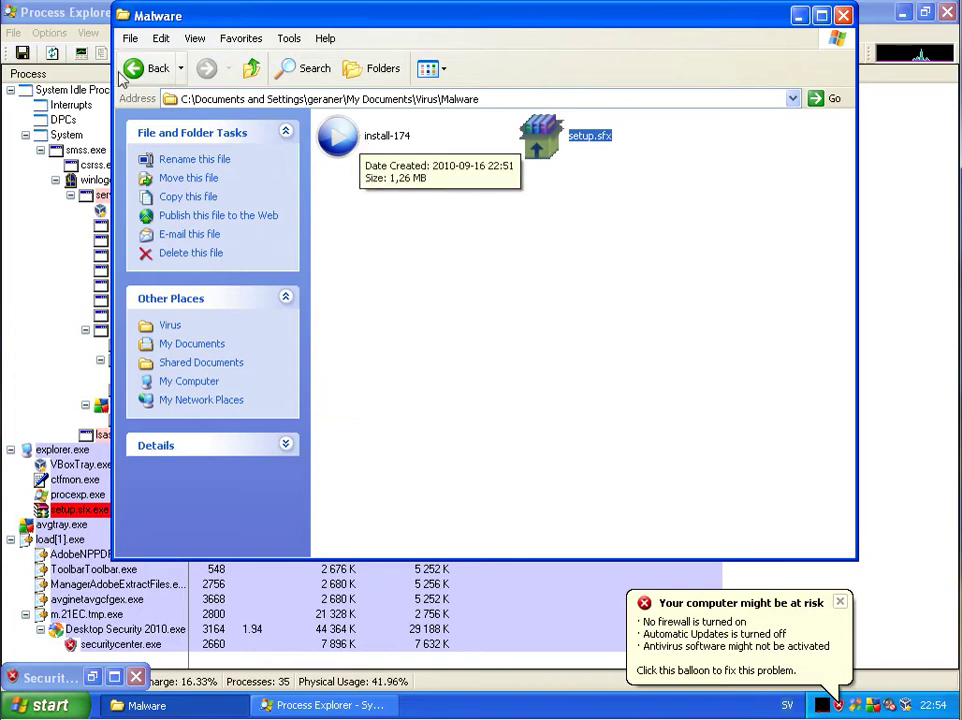
Close the Malware folder, then open the Malware-100904 folder under My Documents\Virus and maximize its window
left_click(843, 15)
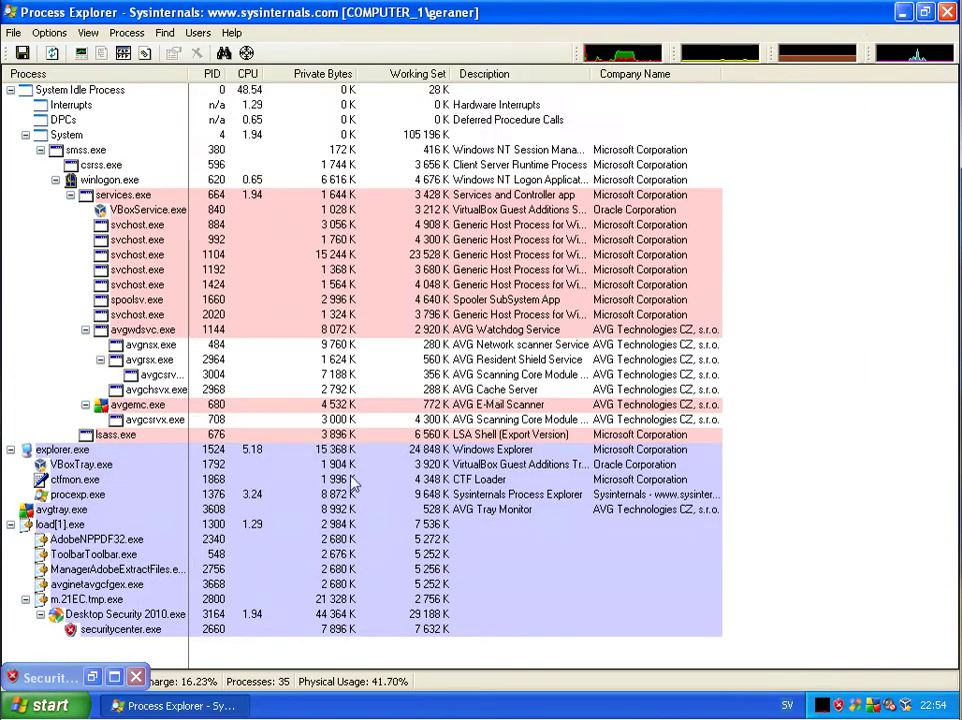
left_click(40, 705)
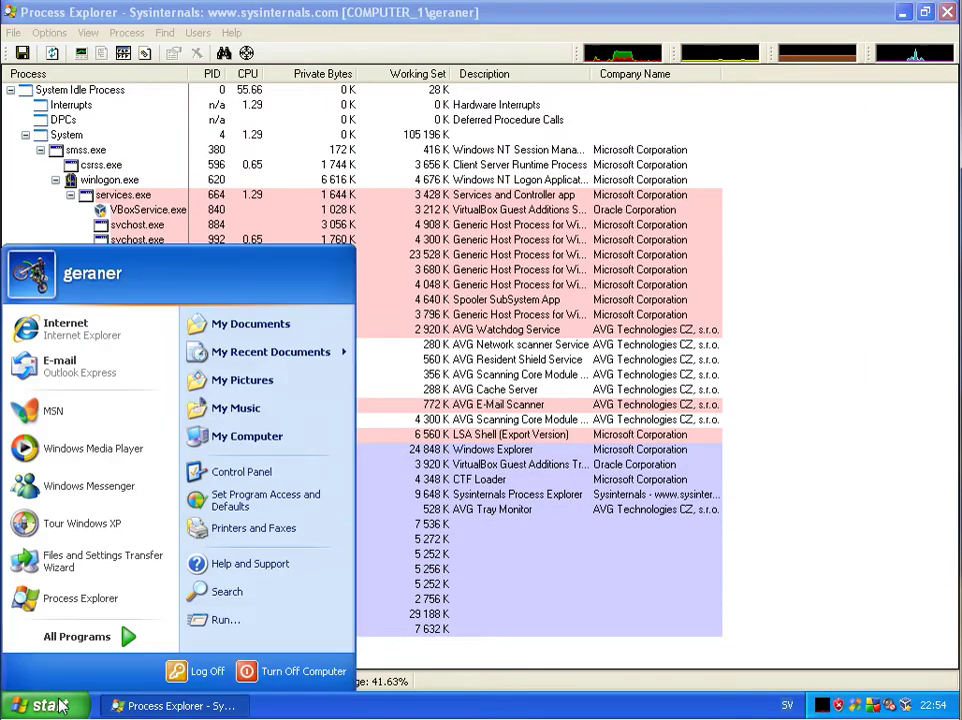
left_click(250, 323)
left_click(355, 238)
double_click(355, 238)
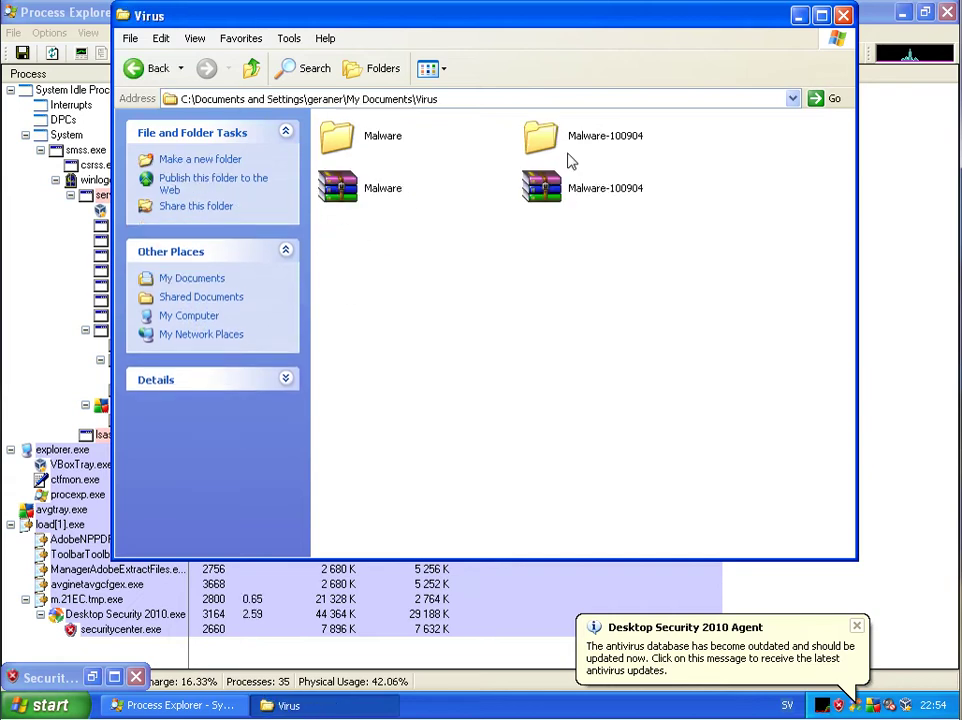
double_click(571, 146)
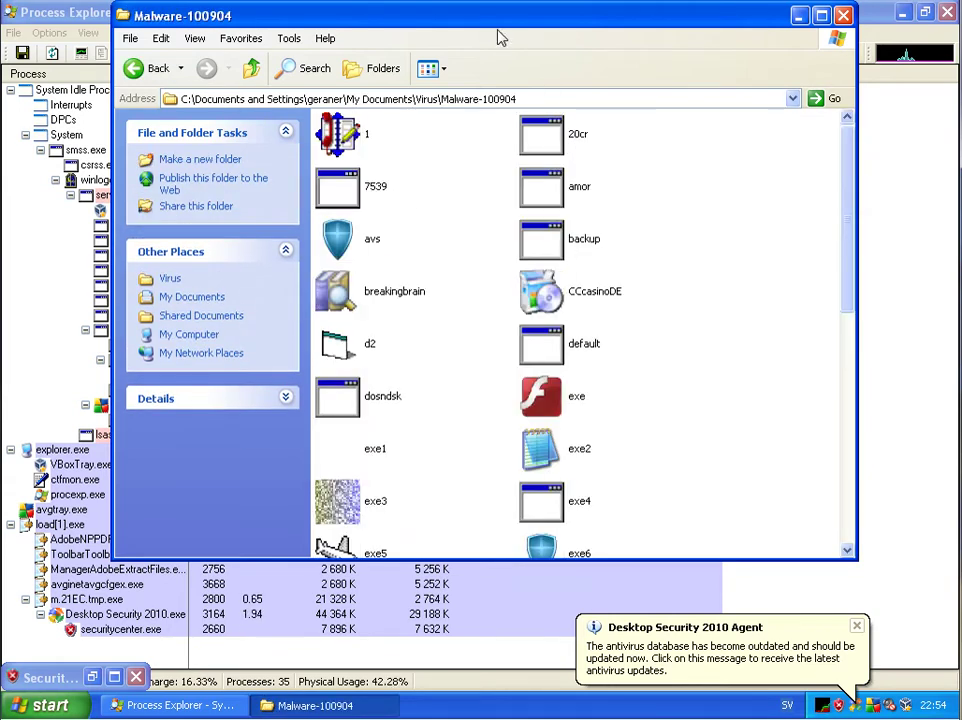
double_click(494, 17)
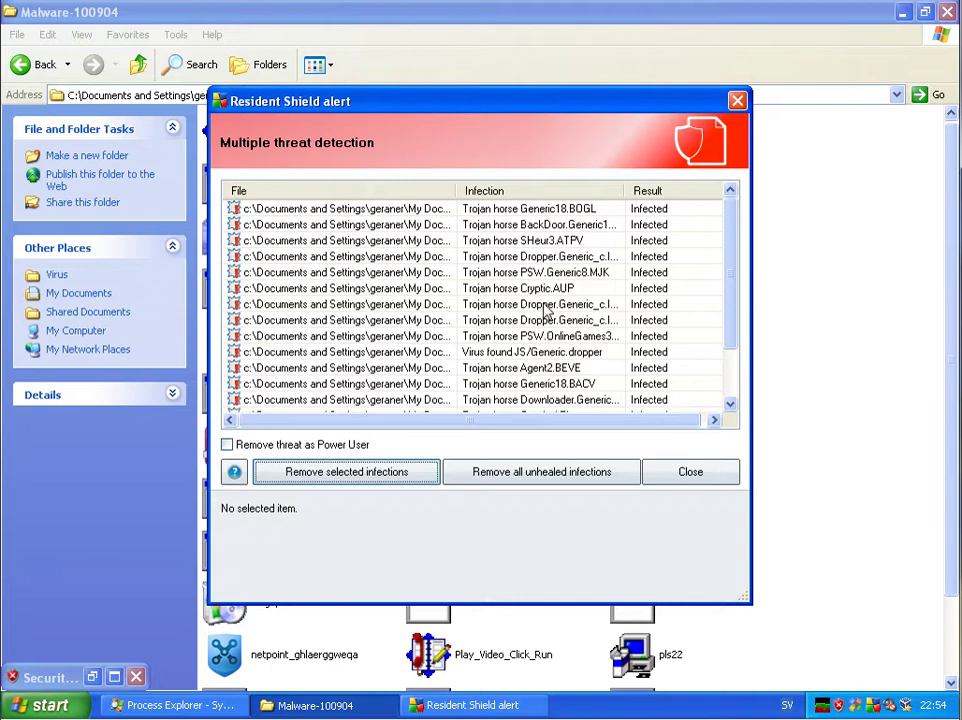
Select every detection in the Resident Shield alert, remove the selected infections and close the alert
left_click(310, 210)
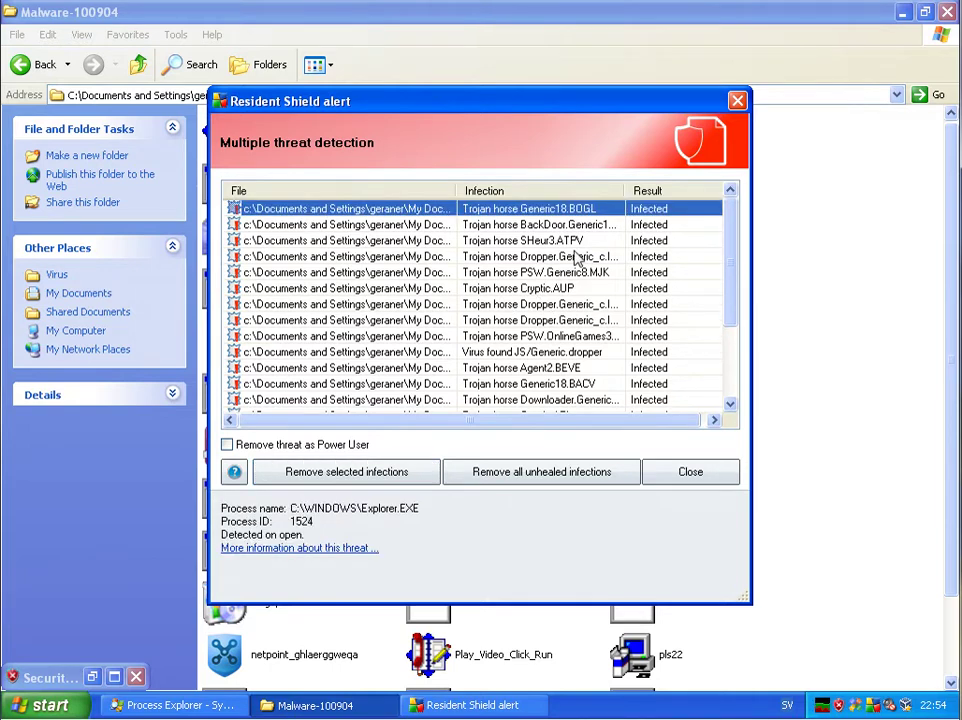
key("shift+Down")
key("shift+Down")
key("shift+Down")
key("shift+Down")
key("shift+Down")
key("shift+Down")
key("shift+Down")
key("shift+Down")
key("shift+Down")
key("shift+Down")
key("shift+Down")
key("shift+Down")
key("shift+Down")
key("shift+Down")
key("shift+Down")
key("shift+Down")
key("shift+Down")
key("shift+Down")
key("shift+Down")
key("shift+Down")
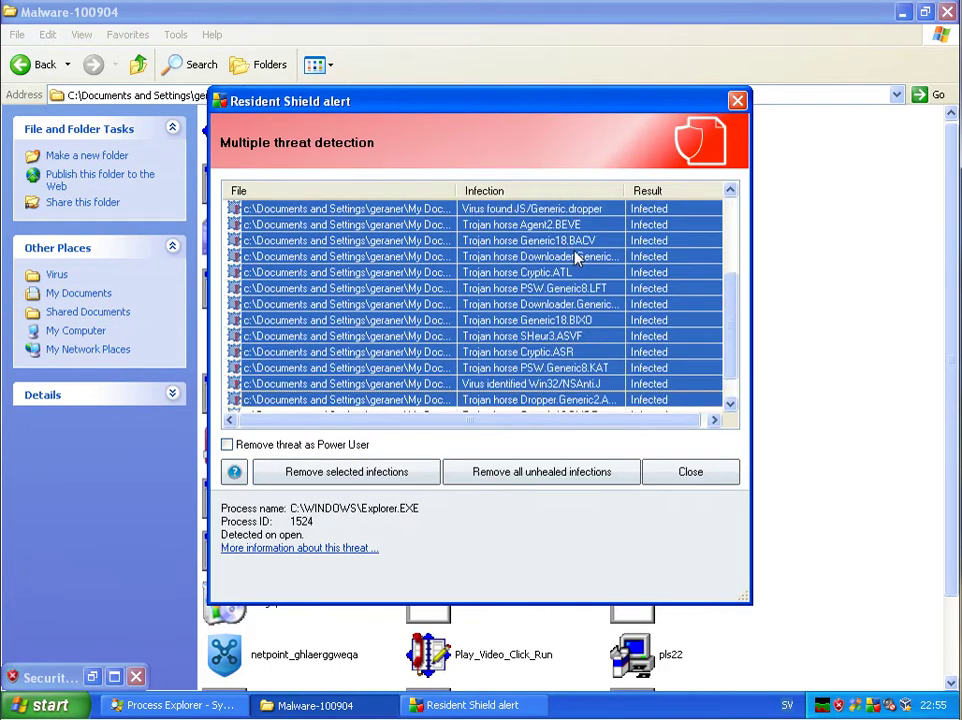
key("shift+Down")
key("shift+Down")
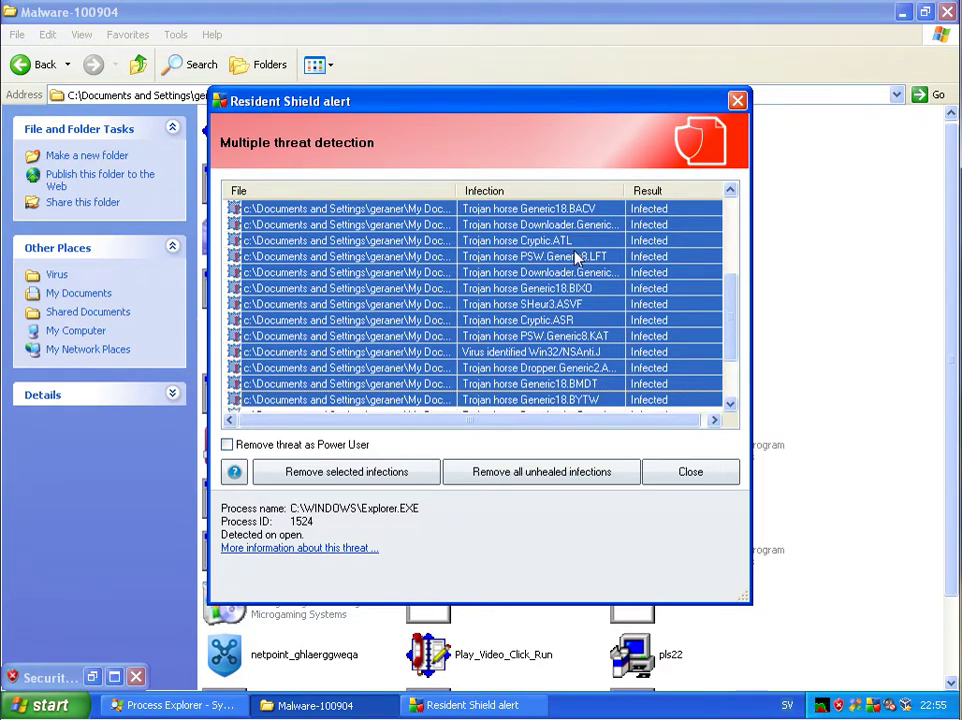
scroll(576, 258, "down", 3)
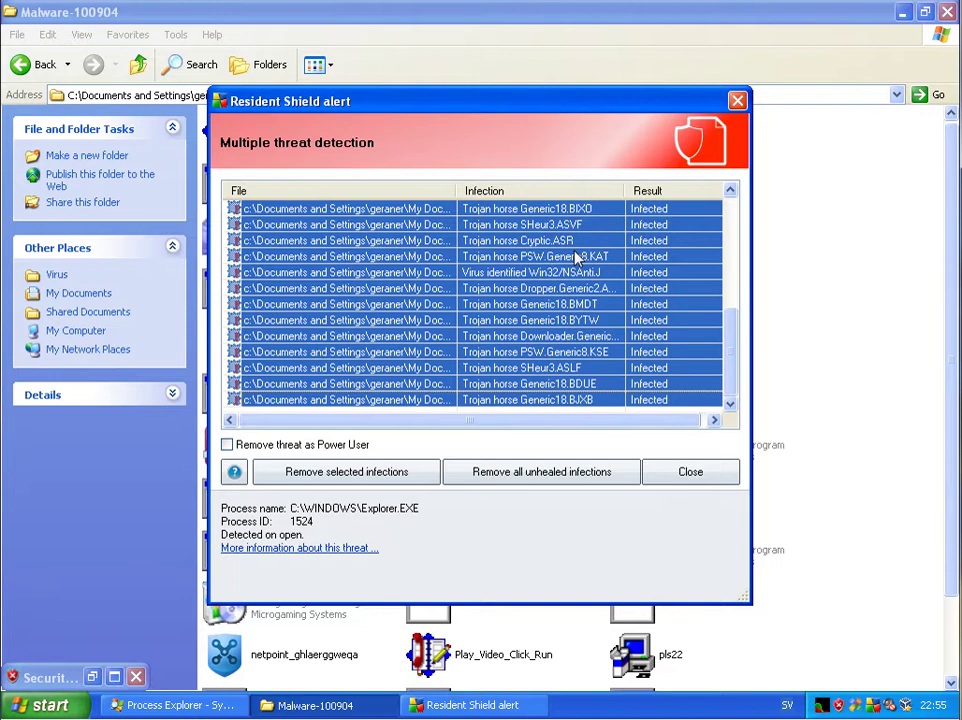
left_click(368, 476)
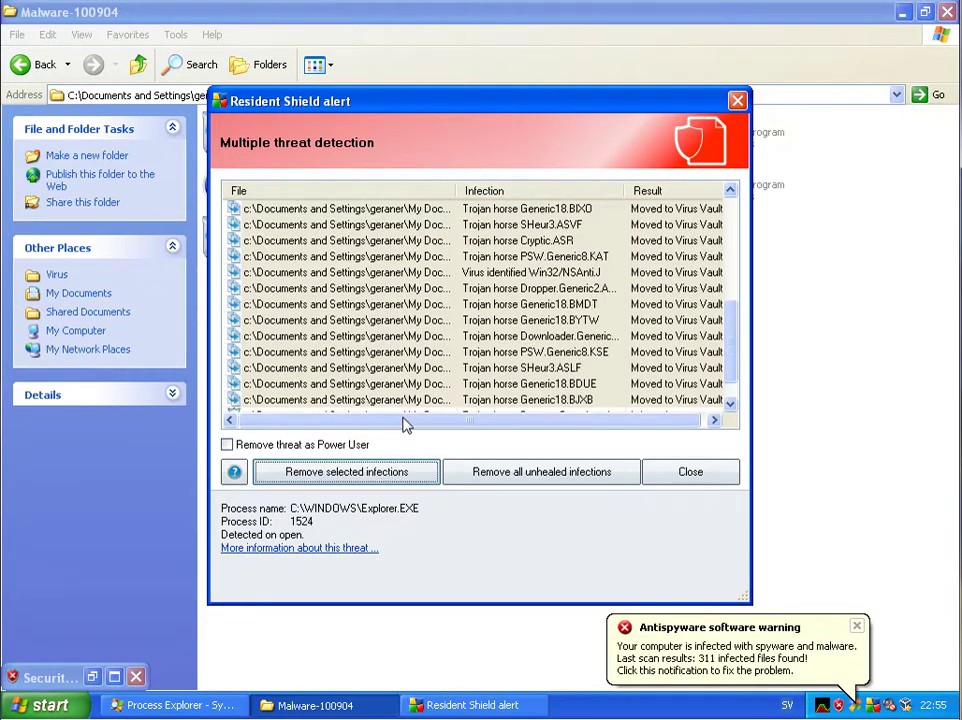
left_click_drag(734, 361, 745, 190)
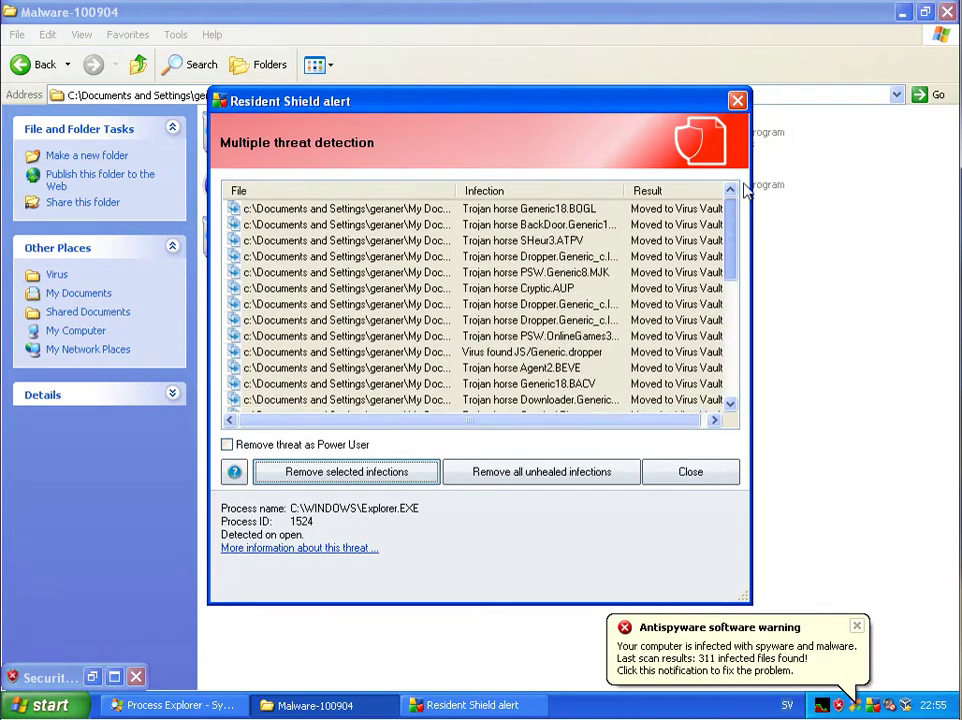
left_click(690, 472)
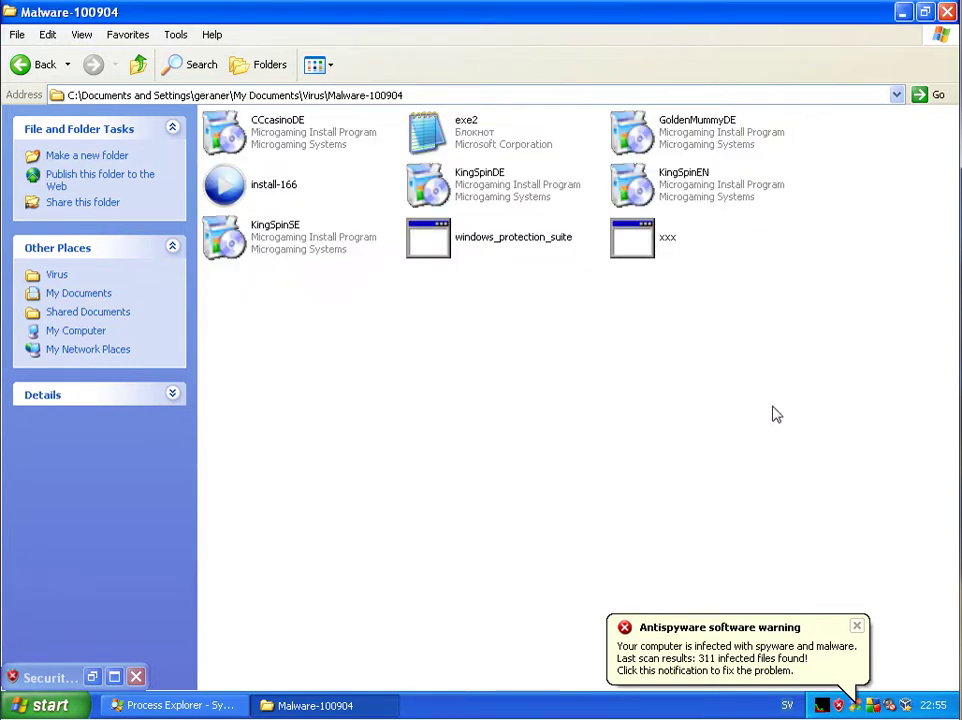
Run the xxx and windows_protection_suite samples from the Malware-100904 folder
double_click(663, 249)
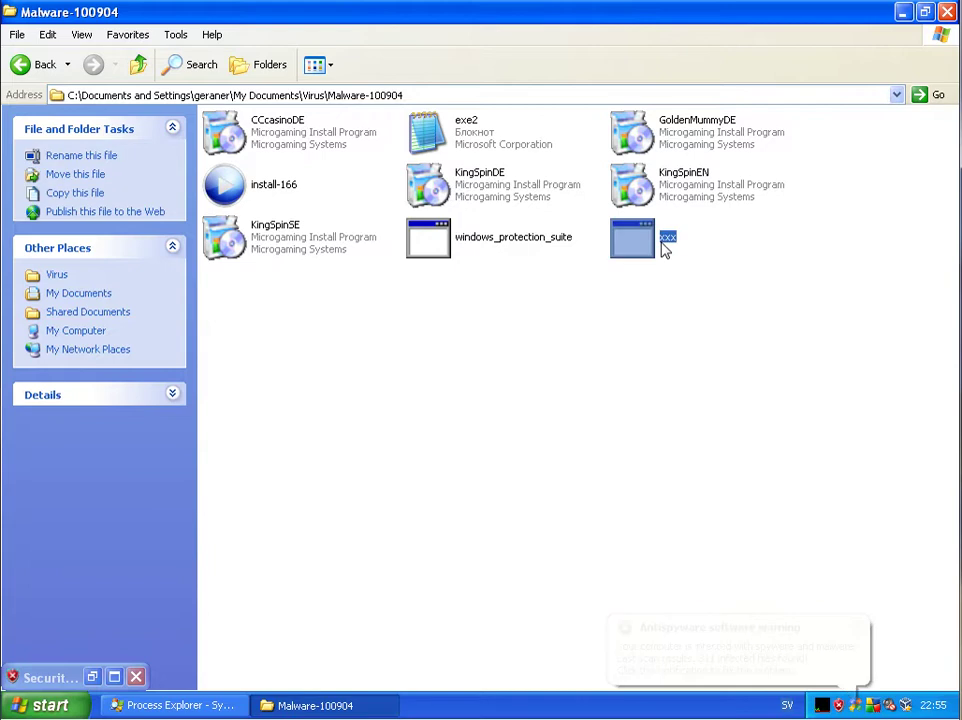
left_click(502, 402)
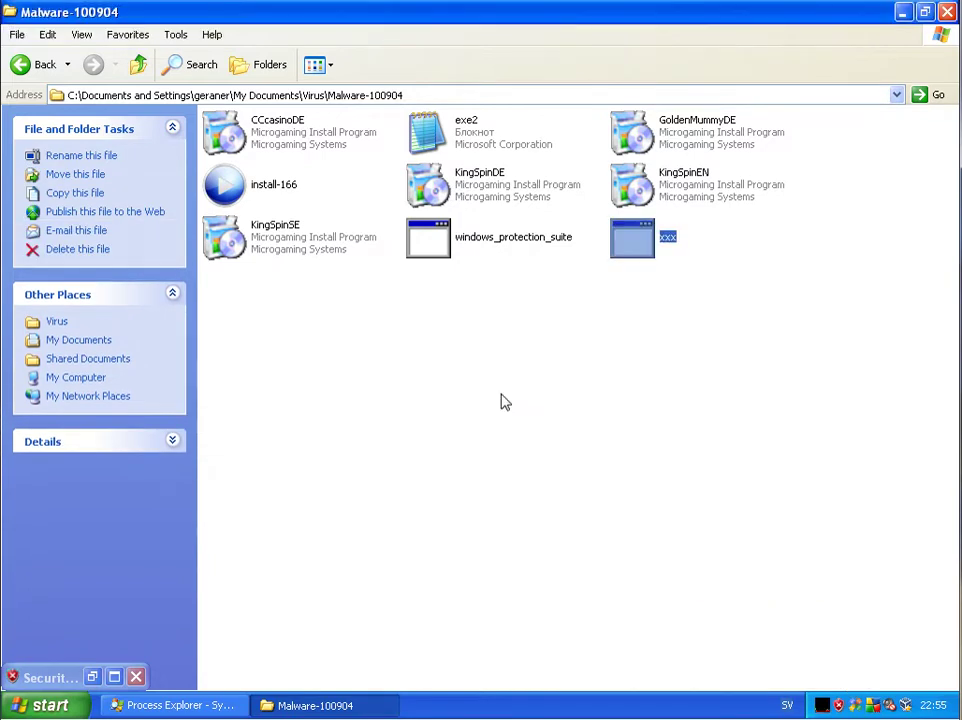
double_click(458, 247)
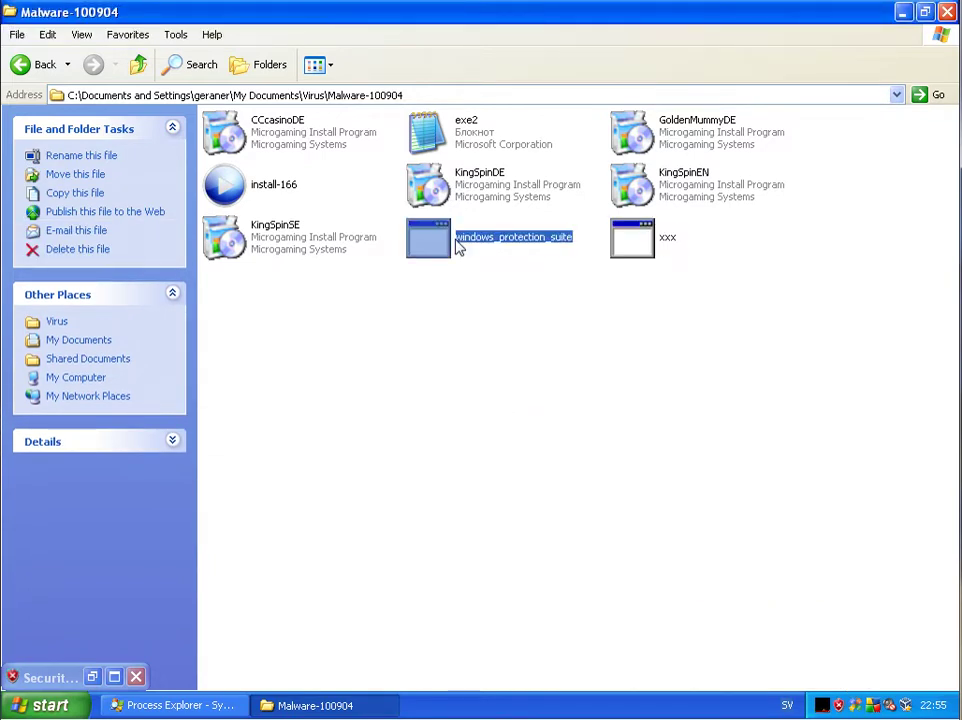
left_click(481, 409)
Run KingSpinSE from the Malware-100904 folder and follow the full advanced real-time protection link in the Spin Palace Casino window
double_click(249, 257)
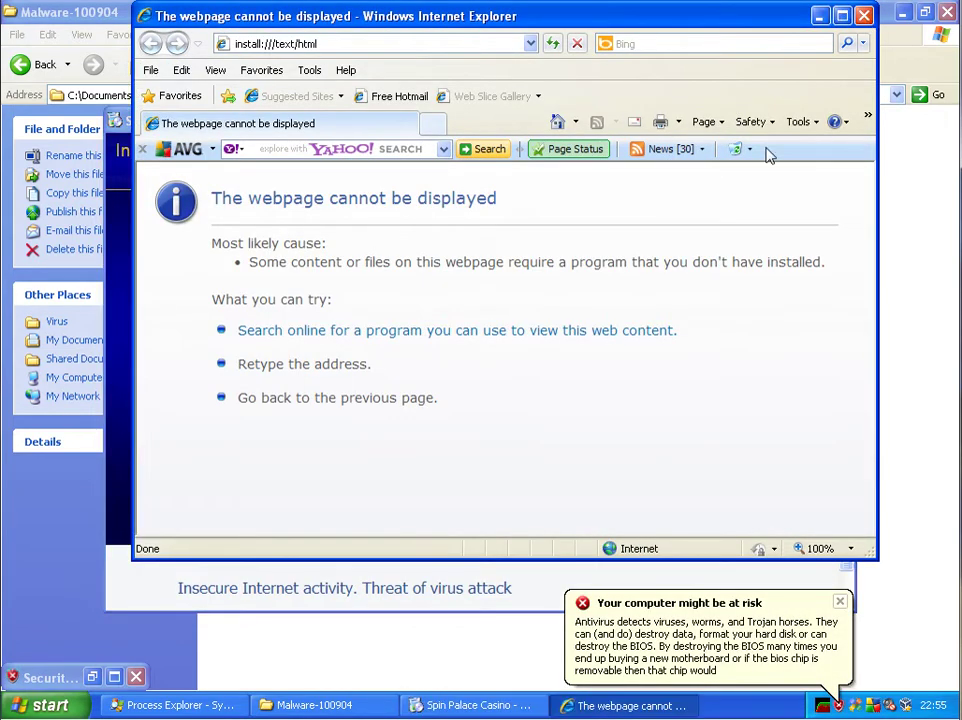
left_click(866, 16)
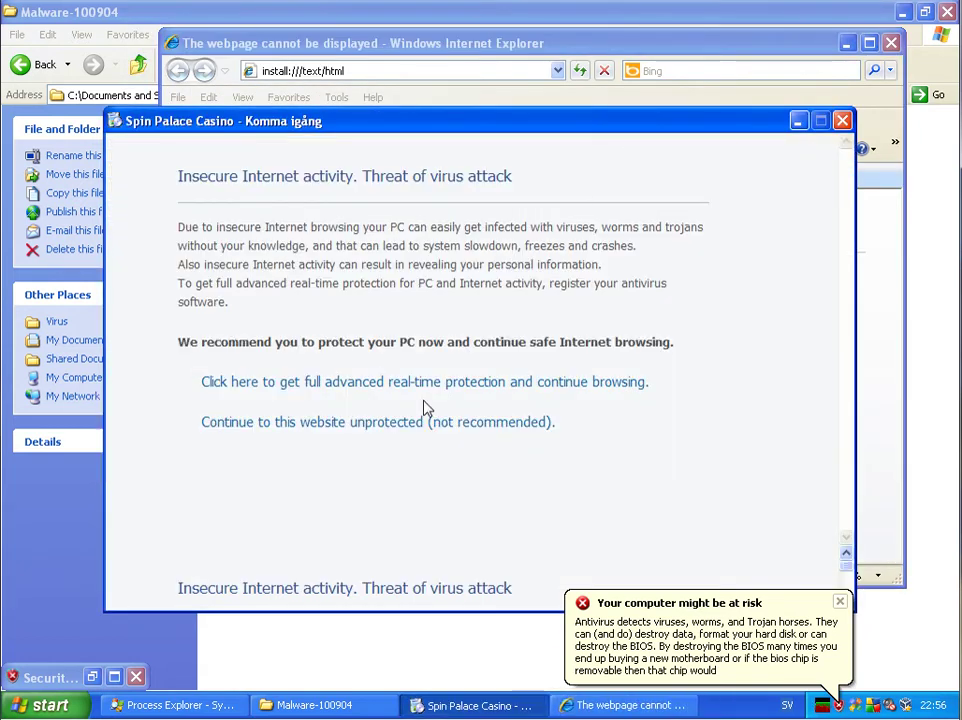
left_click(318, 705)
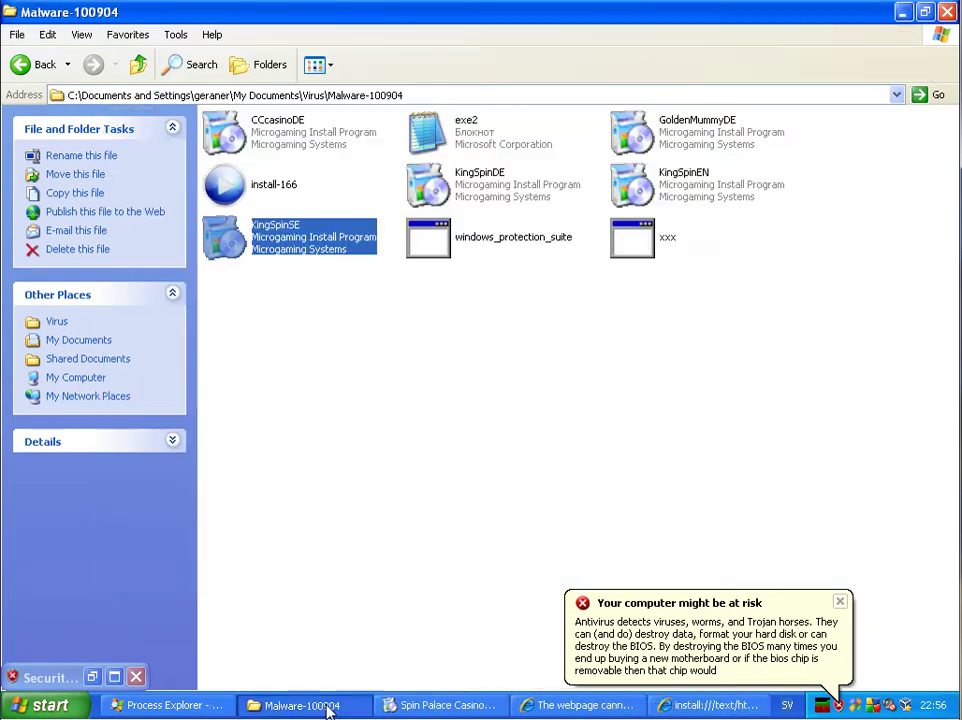
left_click(578, 705)
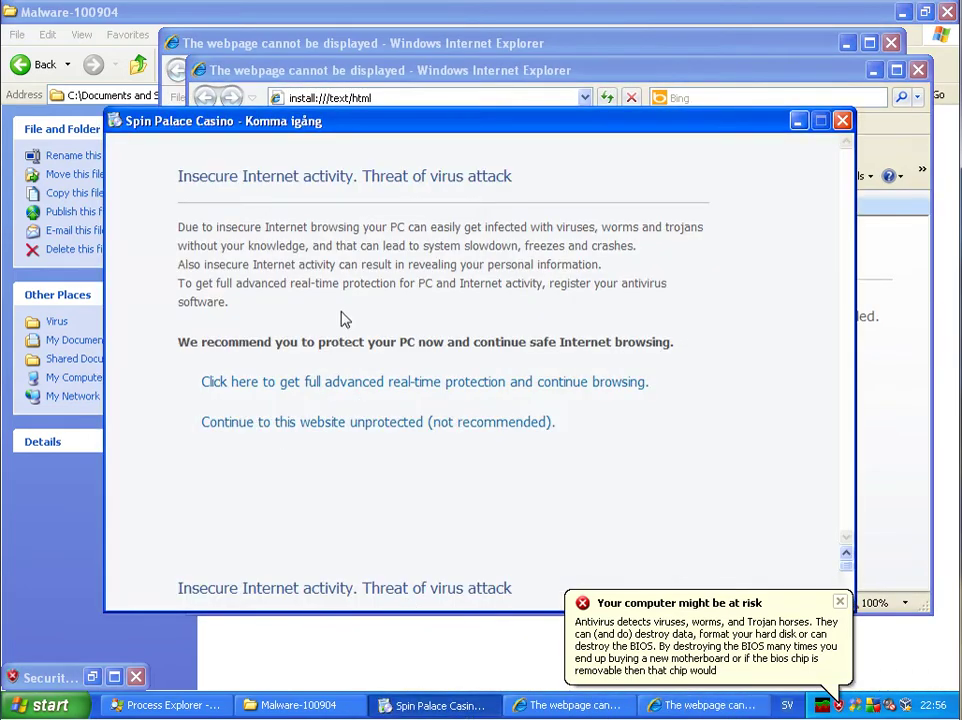
left_click(483, 385)
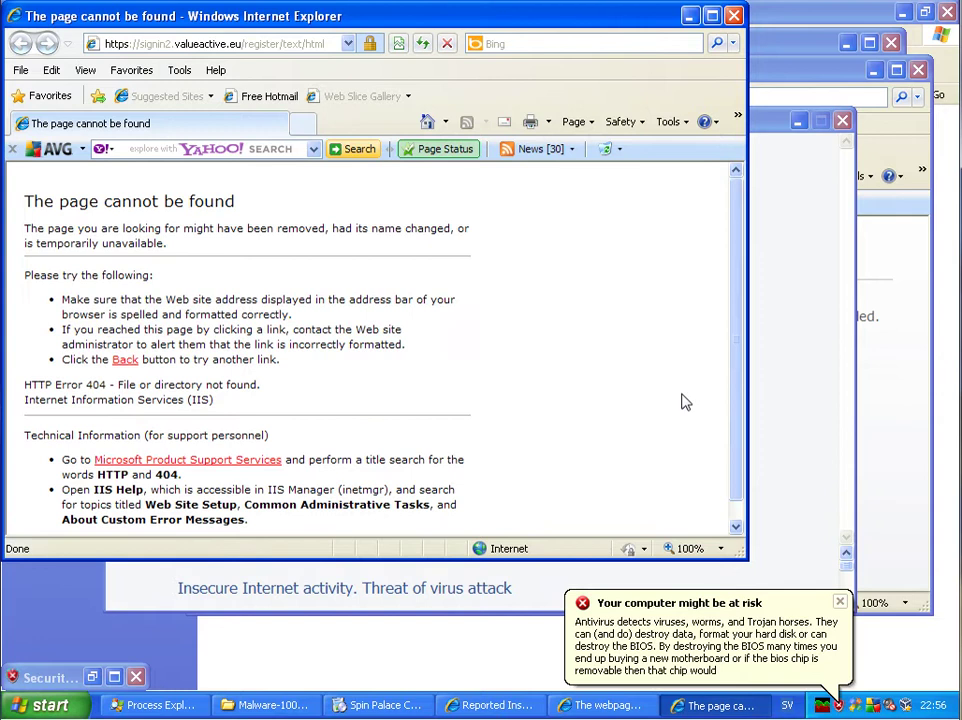
Run install-166 from the Malware-100904 folder and move the flagged ap.exe file to the Virus Vault
left_click(265, 705)
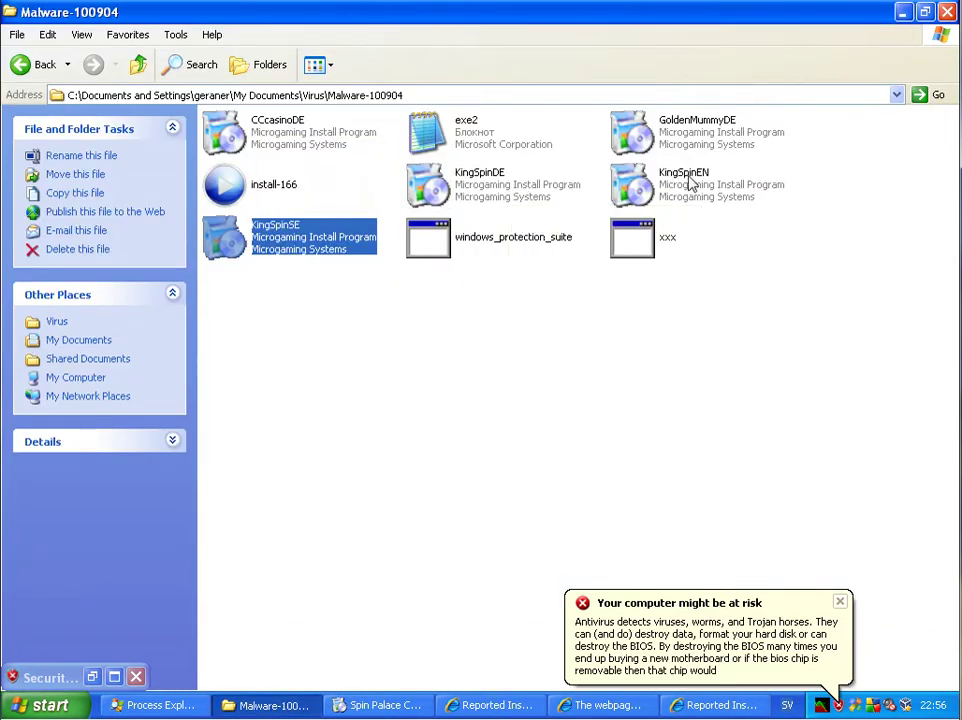
double_click(275, 189)
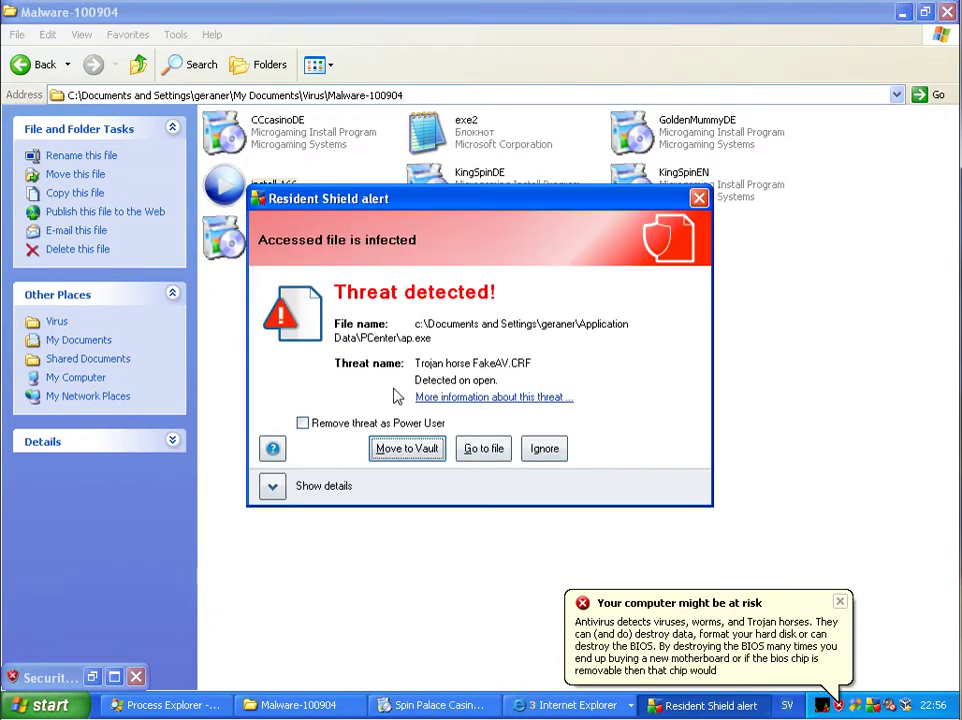
left_click(410, 450)
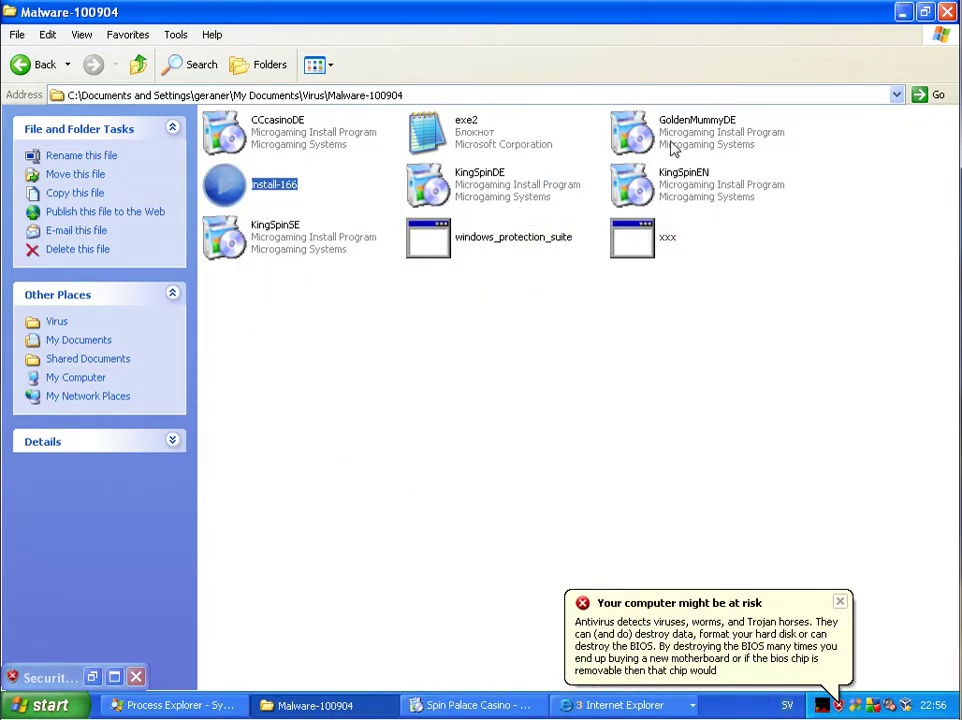
Quit the Spin Palace Casino installer and examine the running processes in Process Explorer
left_click(187, 703)
left_click(530, 703)
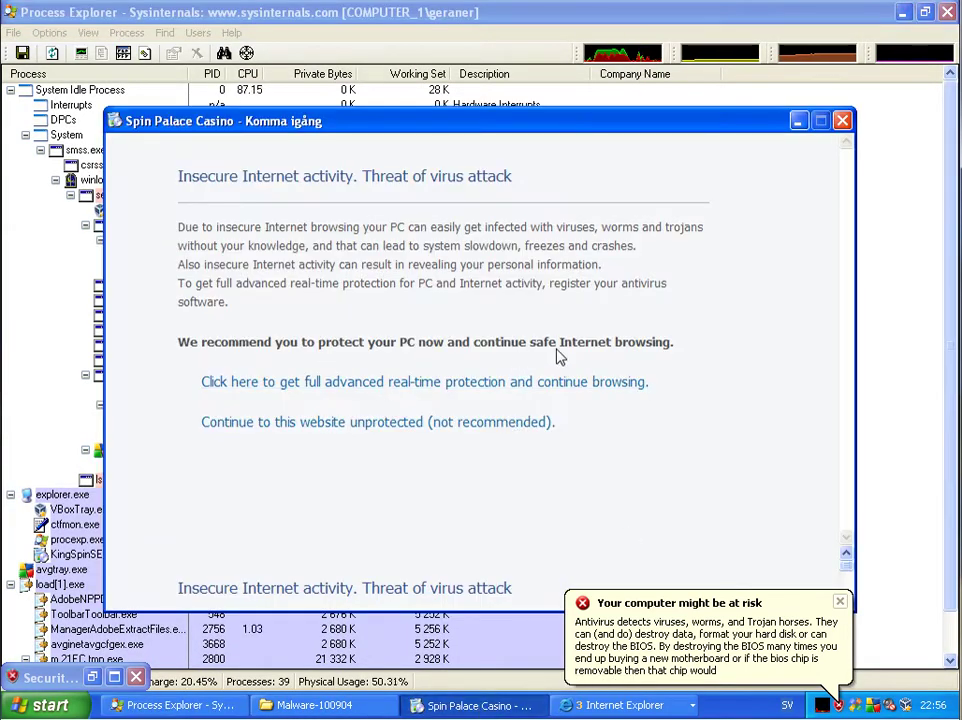
left_click(842, 121)
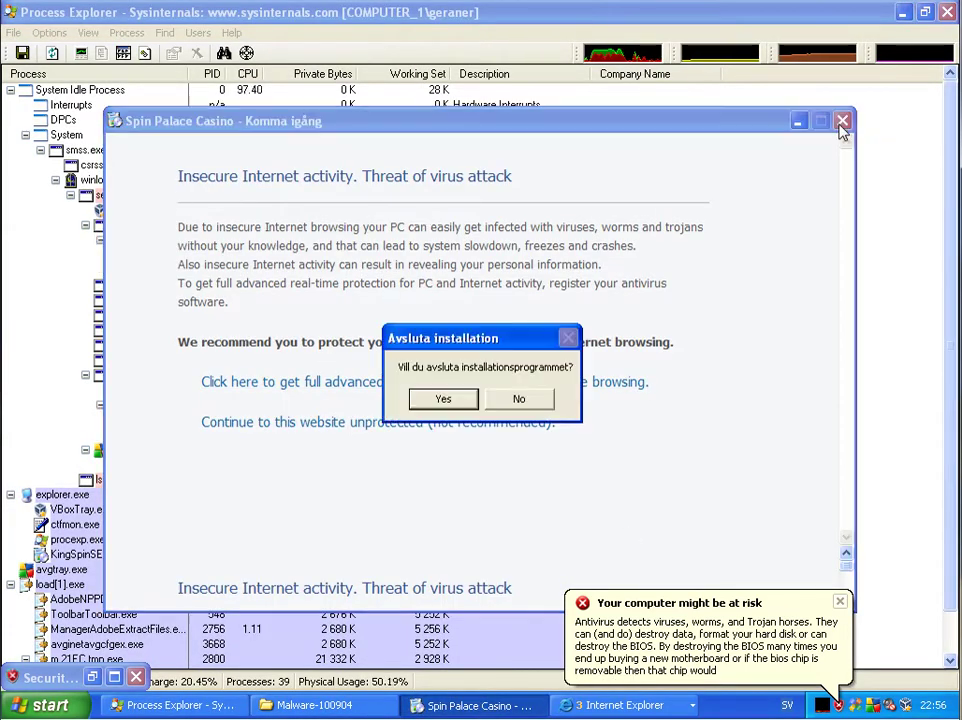
left_click(444, 400)
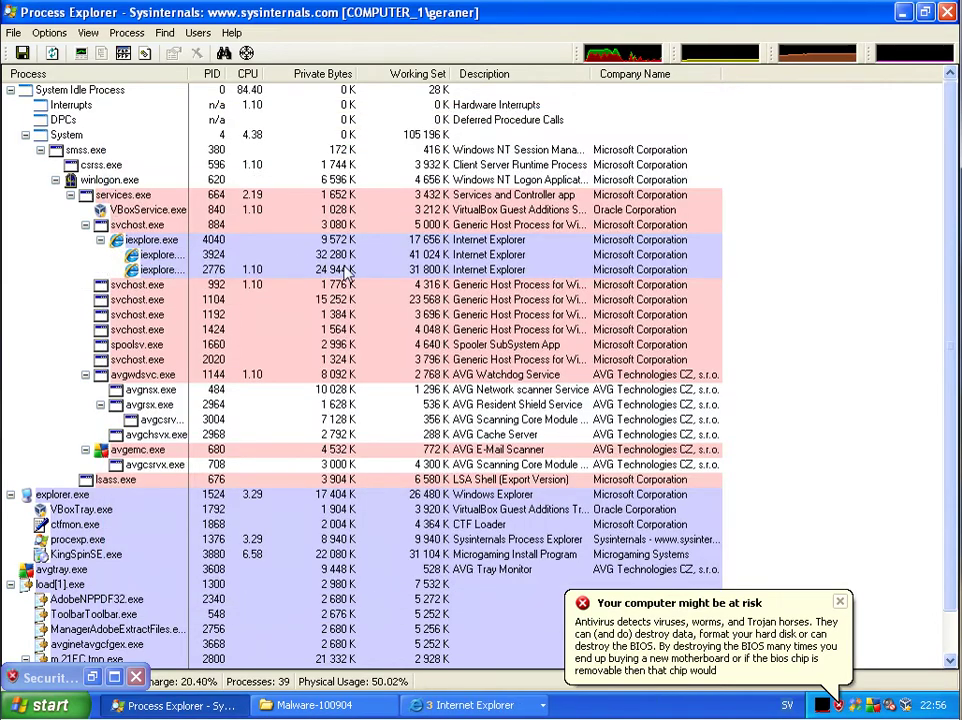
scroll(86, 474, "down", 1)
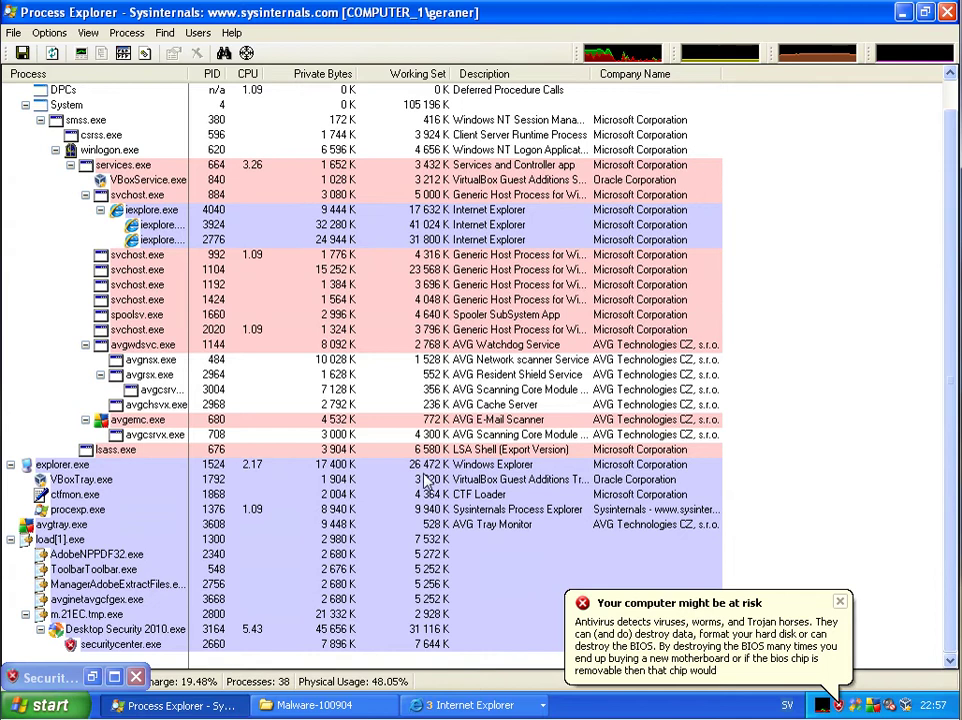
scroll(742, 582, "up", 1)
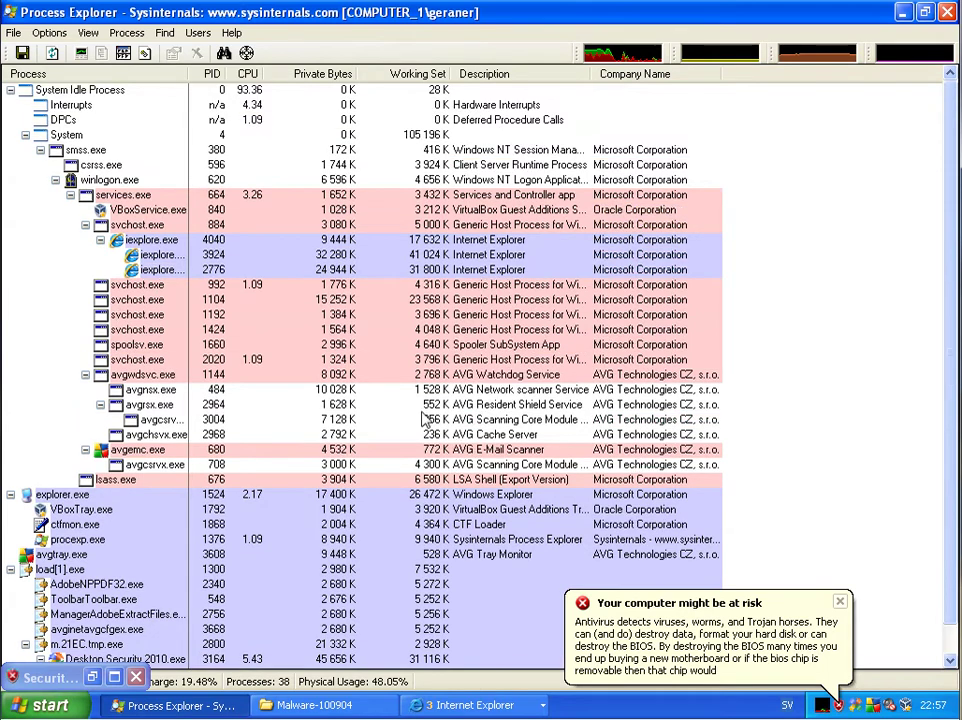
Dismiss the risk warning balloon and close Process Explorer, the Malware-100904 folder and the front Internet Explorer window
left_click(840, 603)
left_click(946, 12)
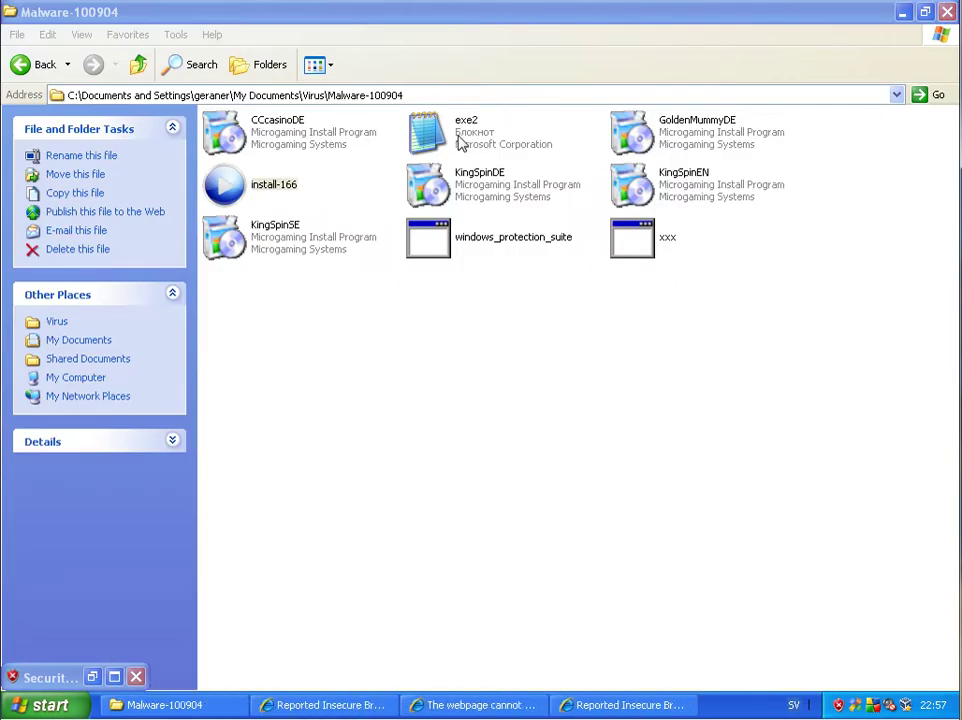
left_click(946, 12)
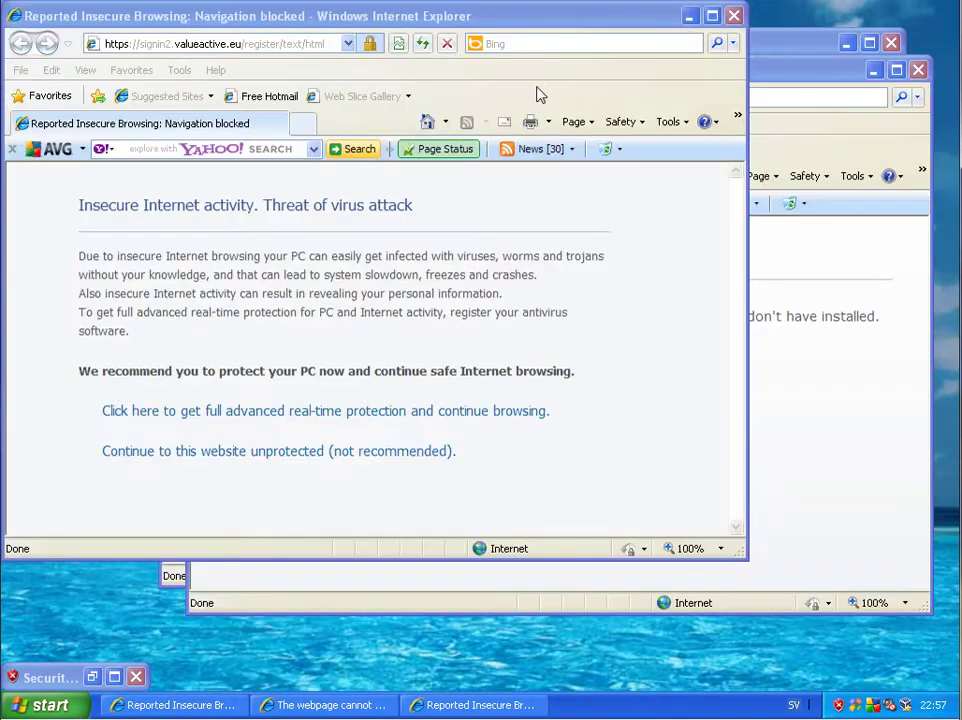
left_click(732, 16)
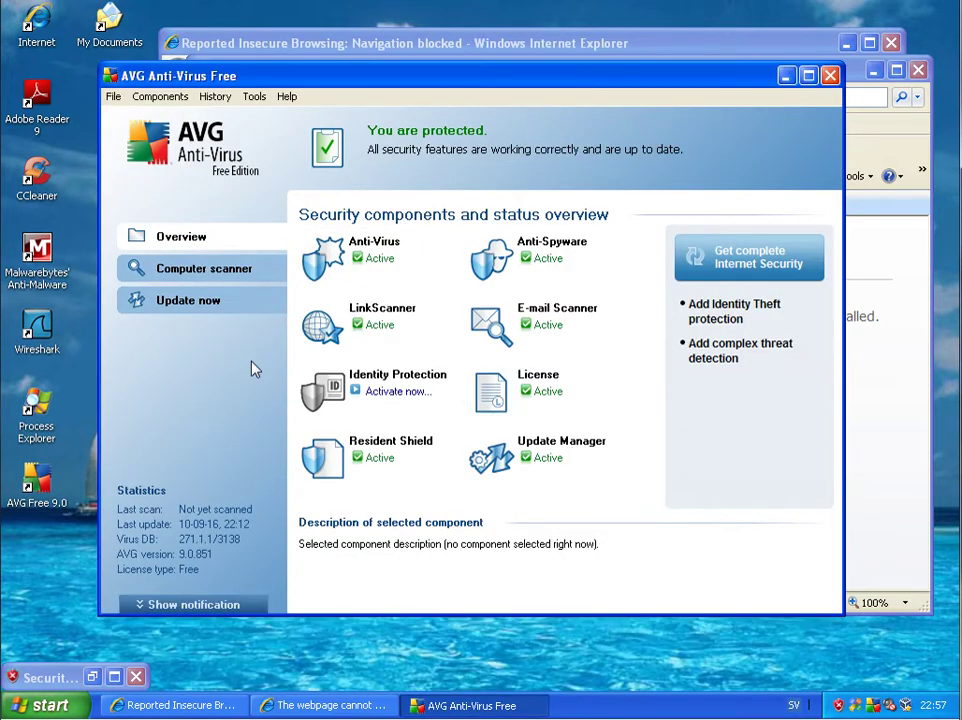
Review the scan settings for Scan whole computer and start a scan of the whole computer
left_click(184, 272)
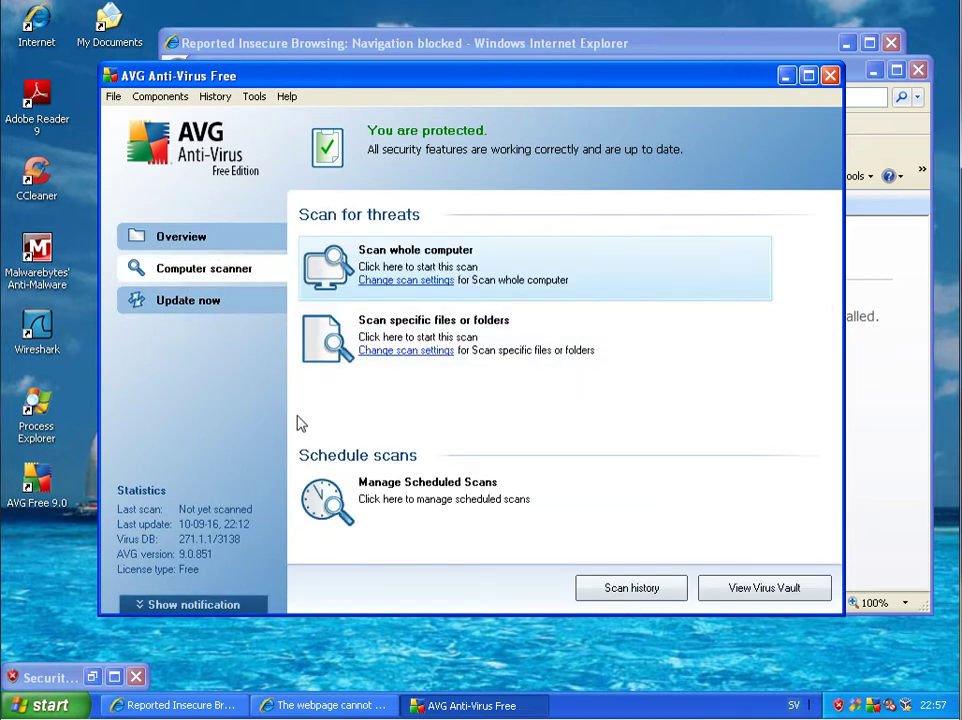
left_click(436, 283)
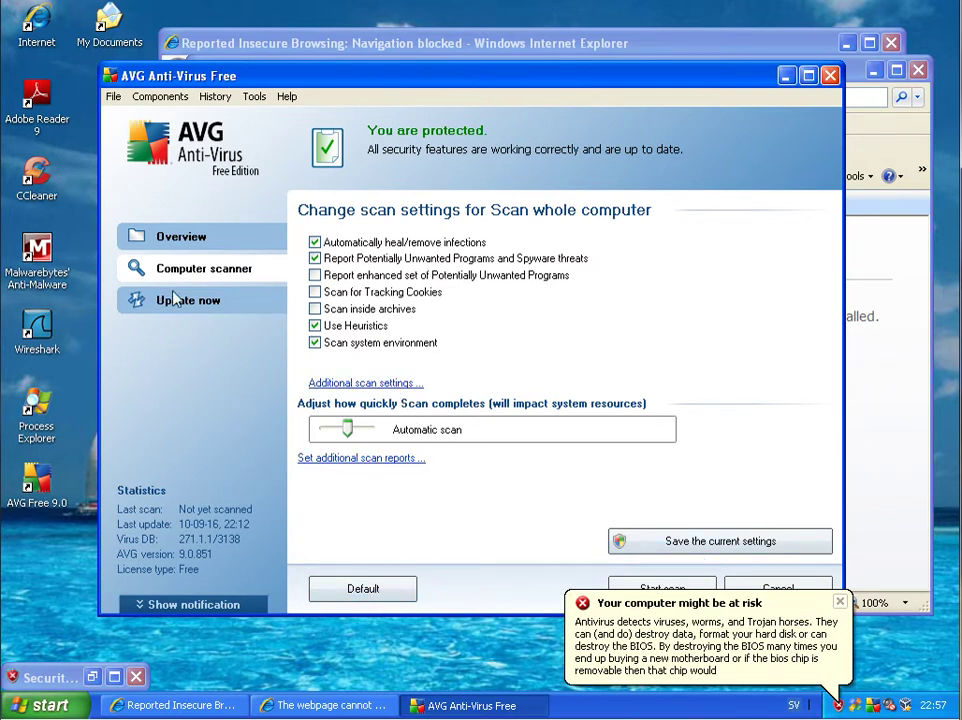
left_click(200, 268)
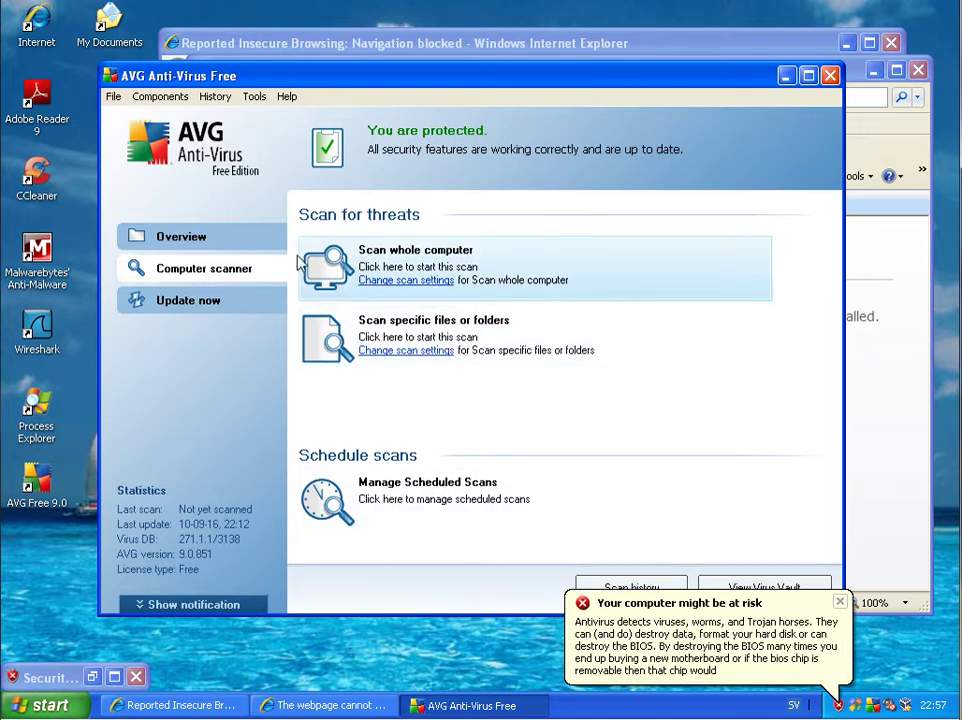
left_click(114, 96)
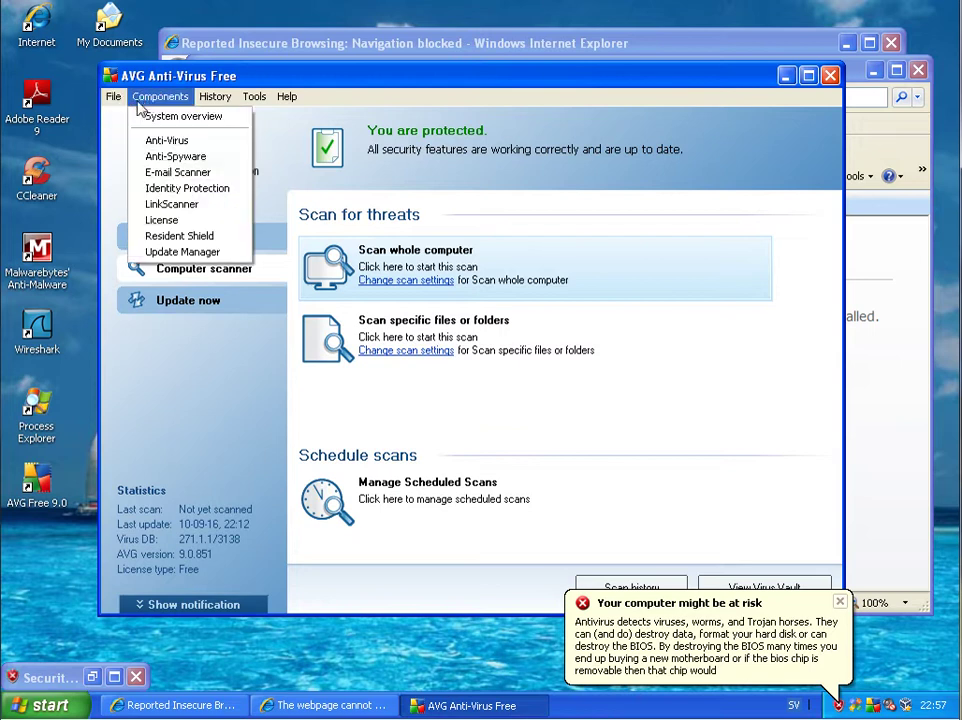
mouse_move(215, 98)
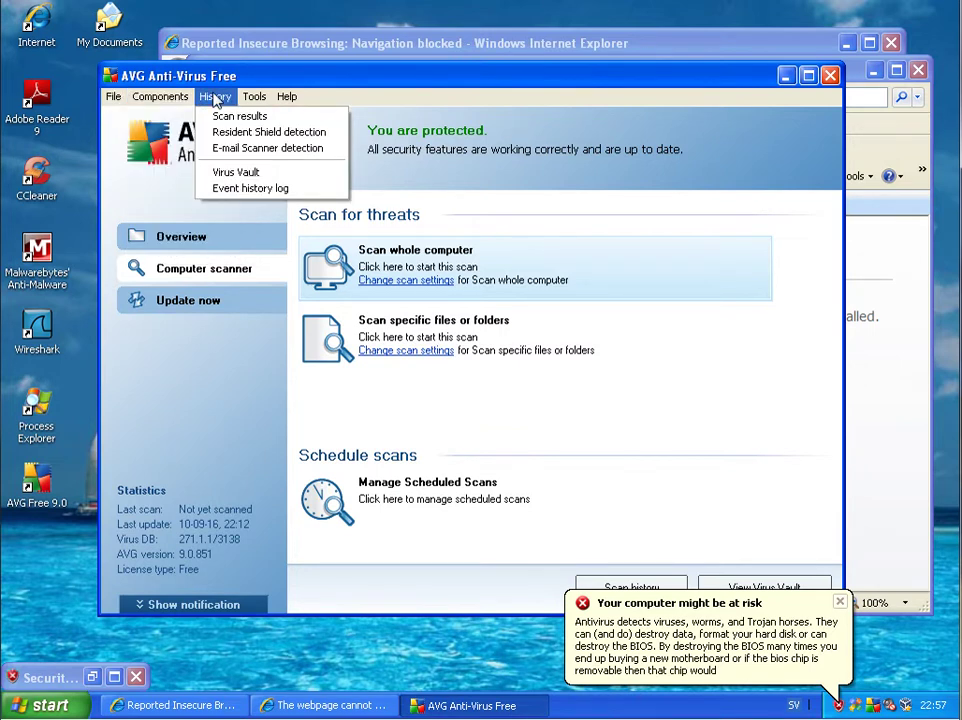
mouse_move(254, 97)
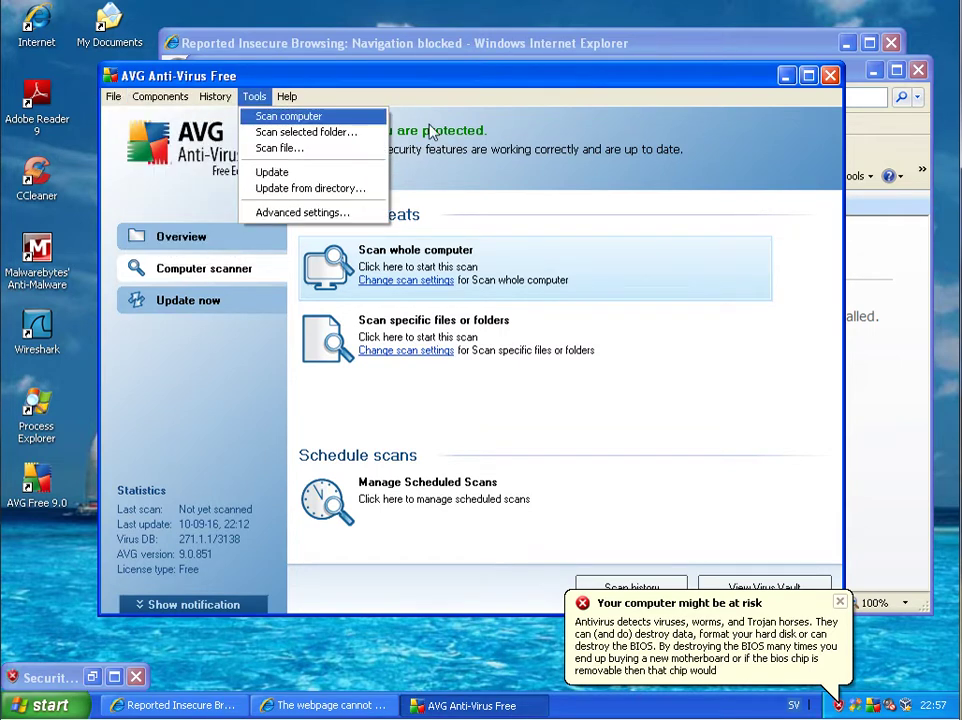
left_click(428, 274)
left_click(352, 260)
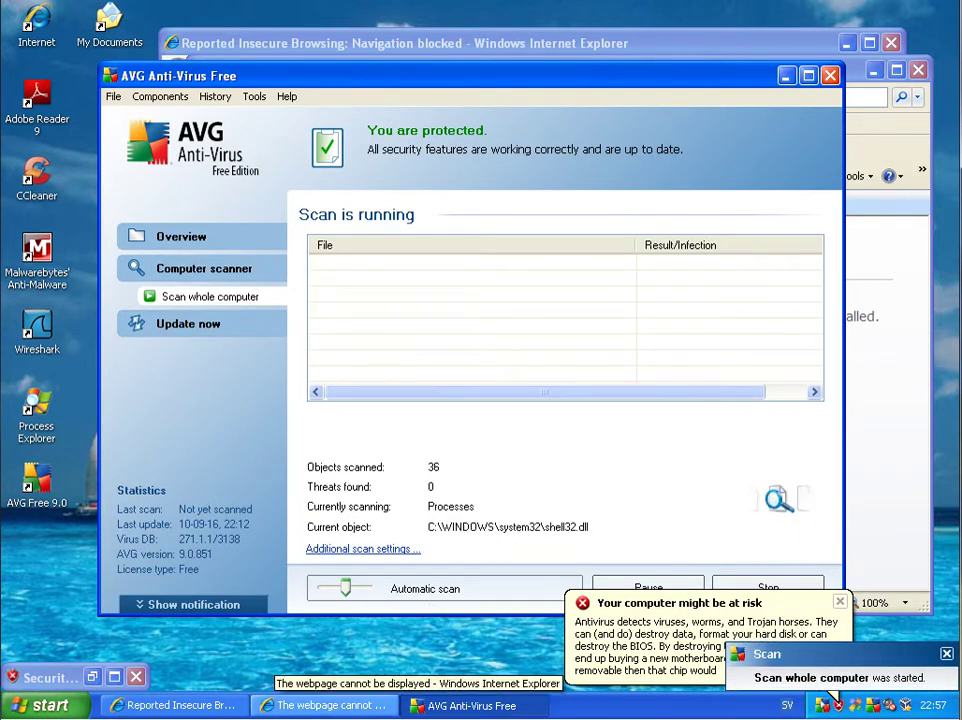
Switch to the system protected by Avira AntiVir, open the Virus folder in My Documents and check Avira's protection status
left_click(190, 700)
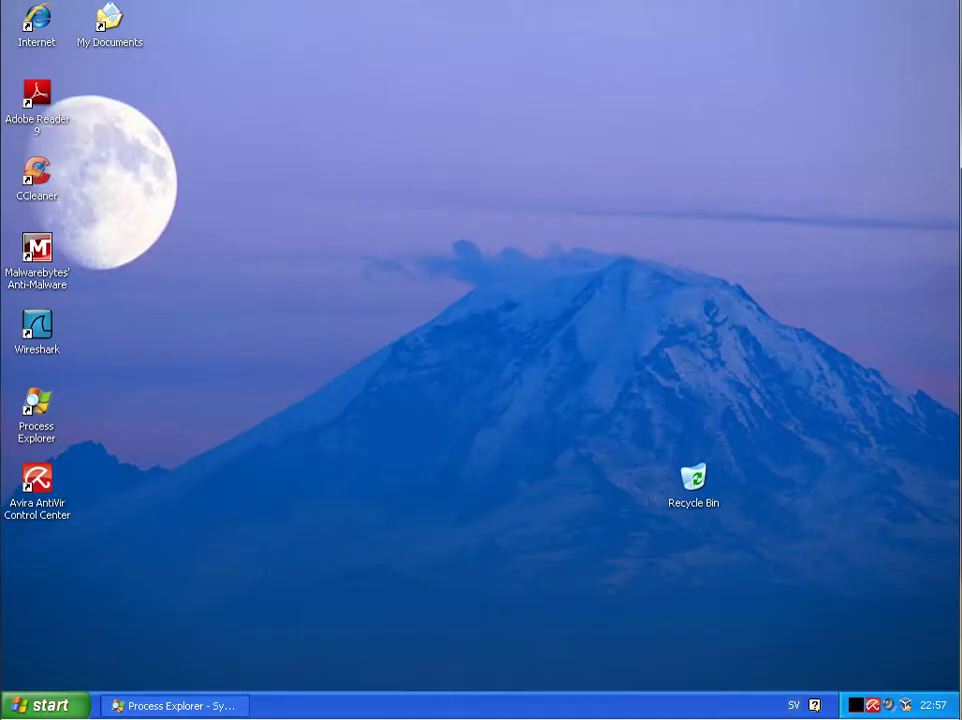
double_click(107, 30)
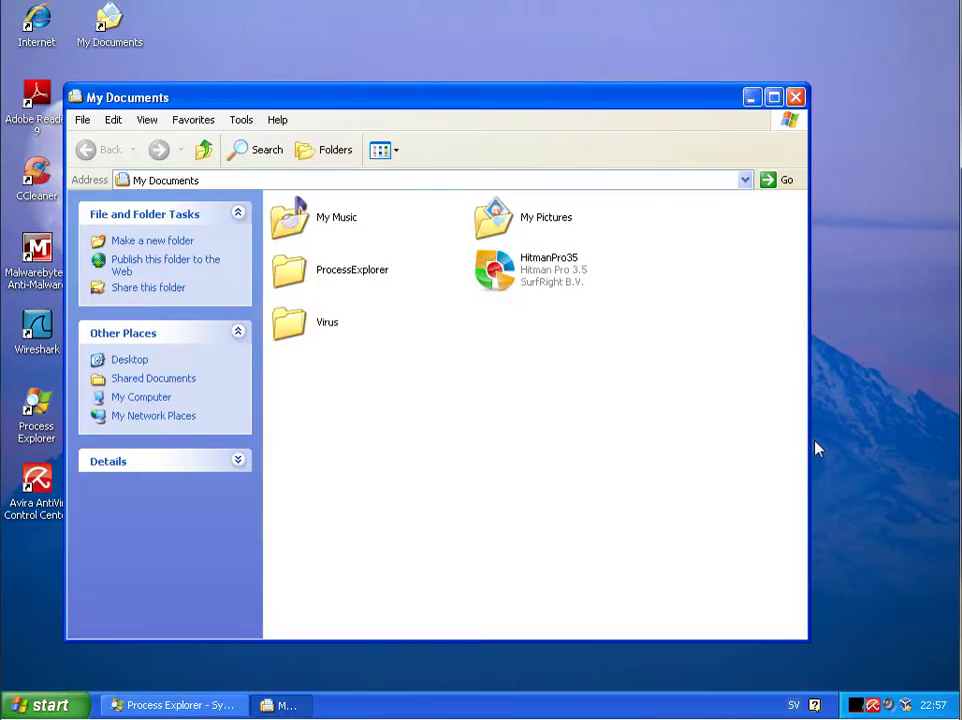
double_click(290, 338)
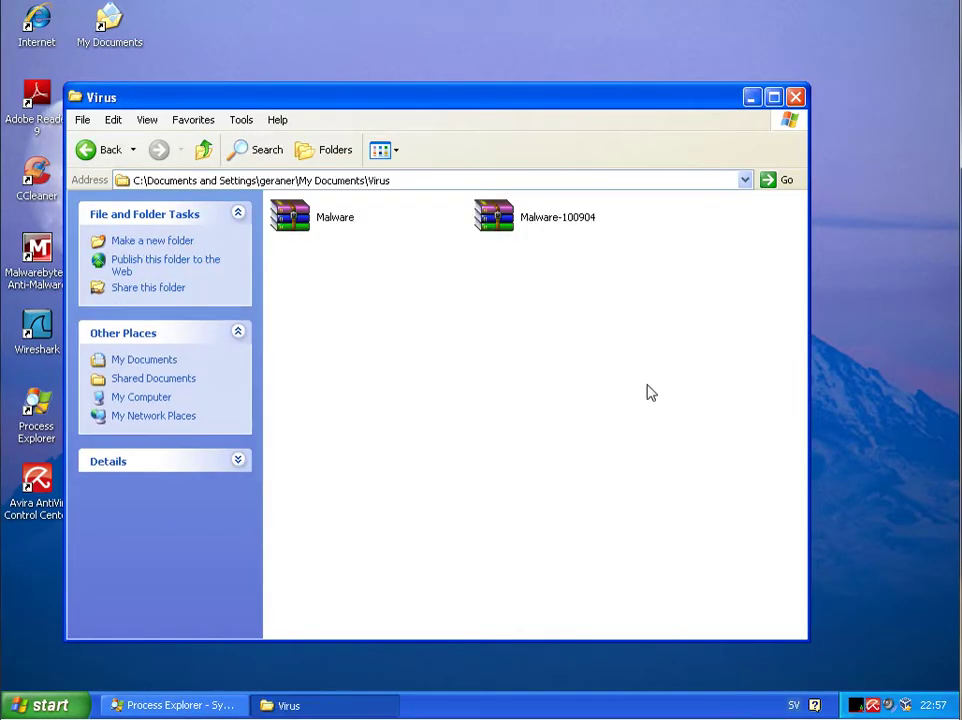
left_click(872, 706)
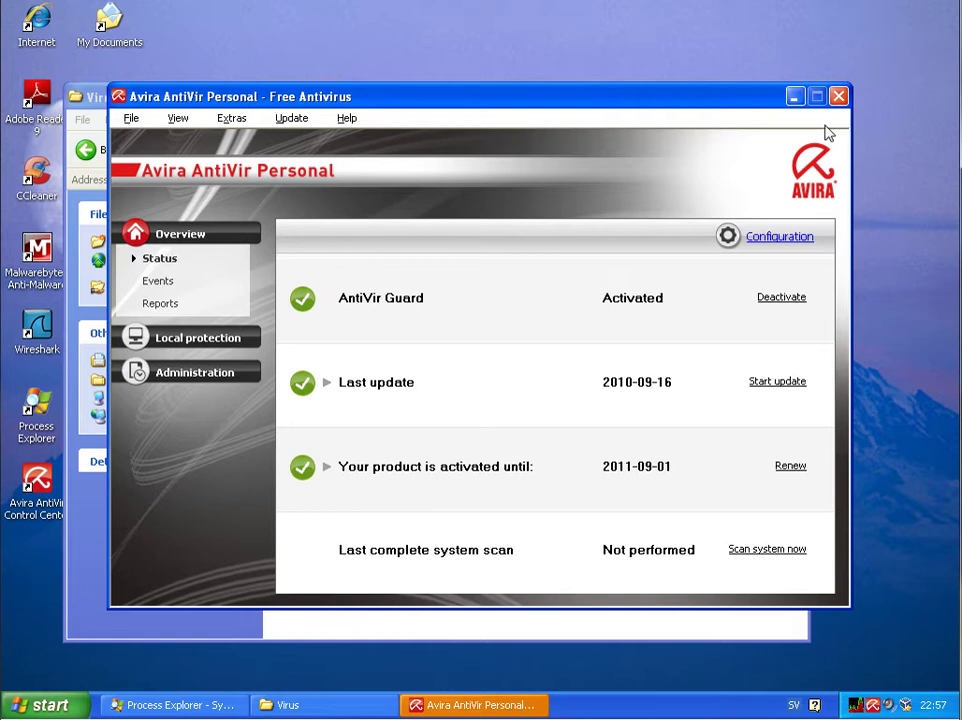
left_click(838, 96)
Extract the Malware archive into the Virus\Malware folder with the archive password and remove the threats flagged by Avira Guard
left_click(280, 222)
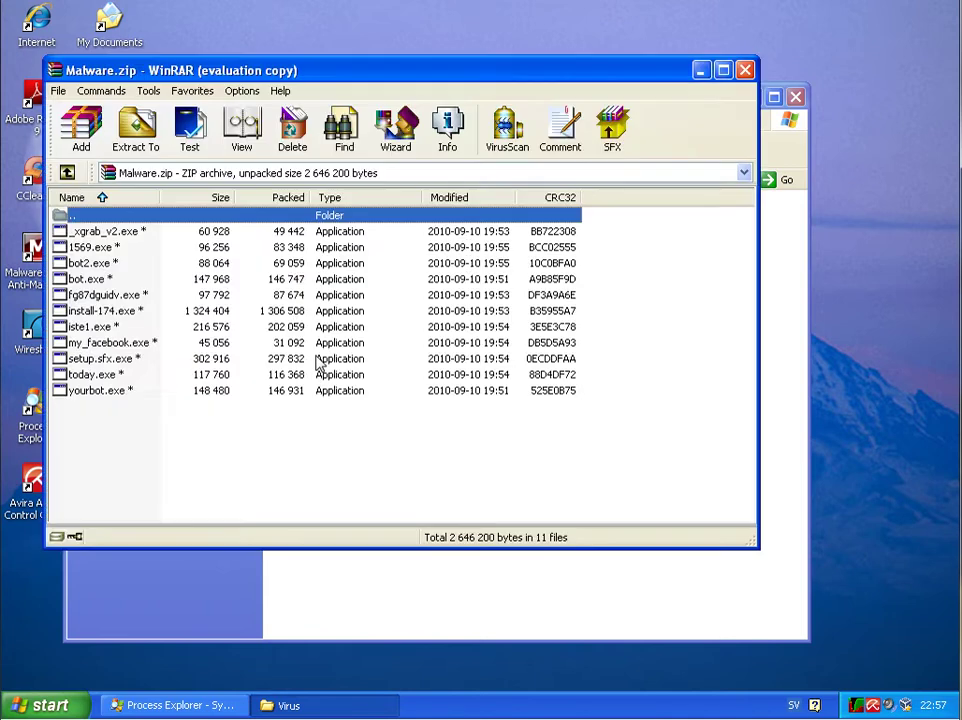
left_click(137, 128)
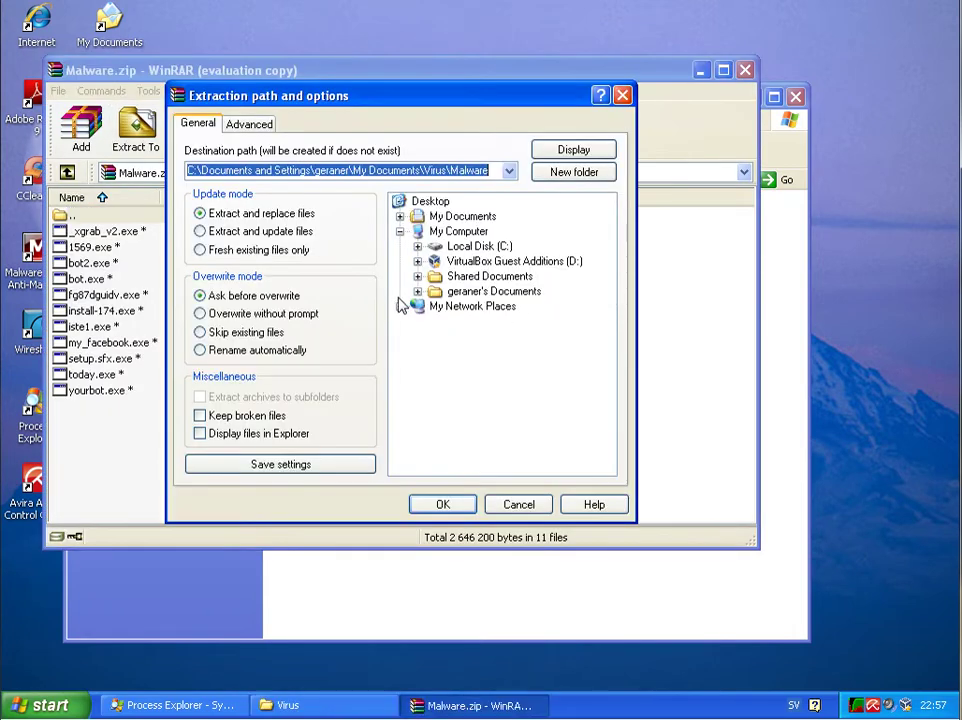
key("Return")
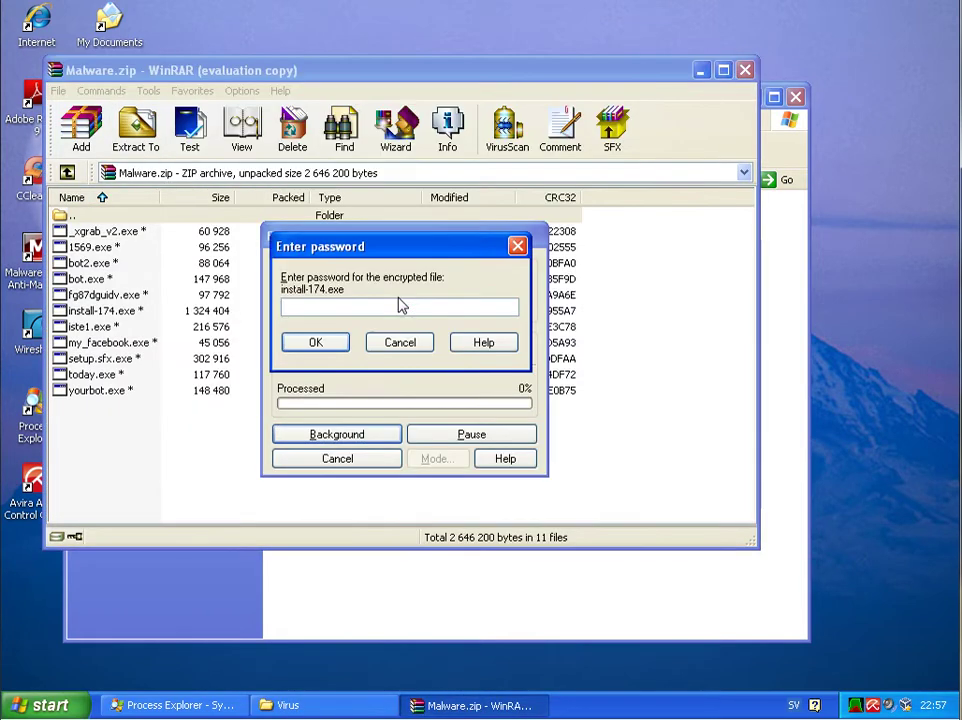
type("infected")
key("Return")
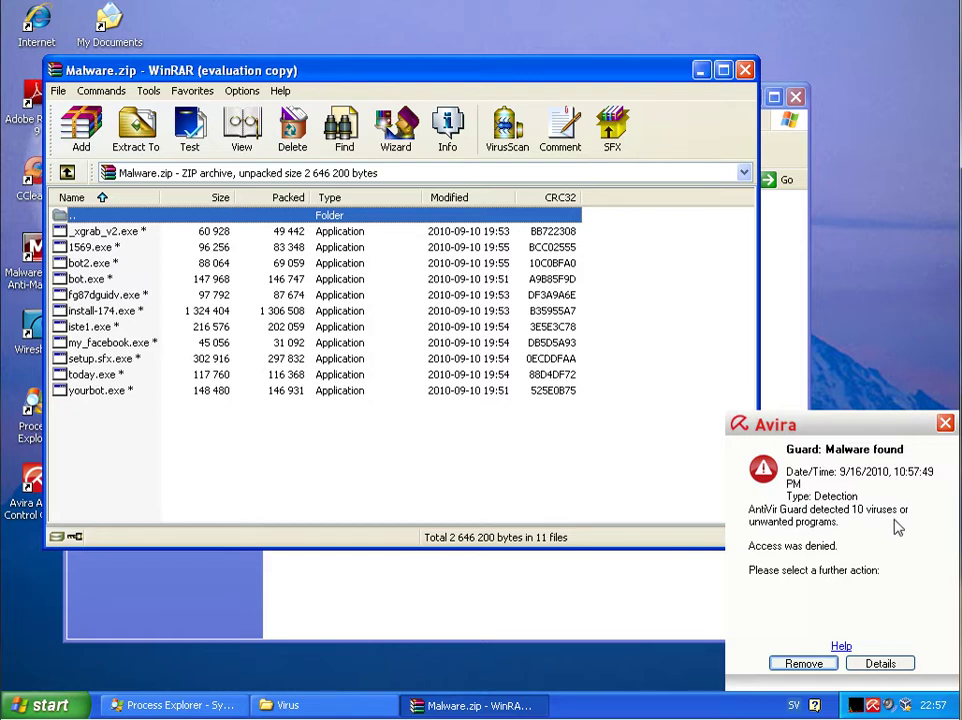
left_click(800, 662)
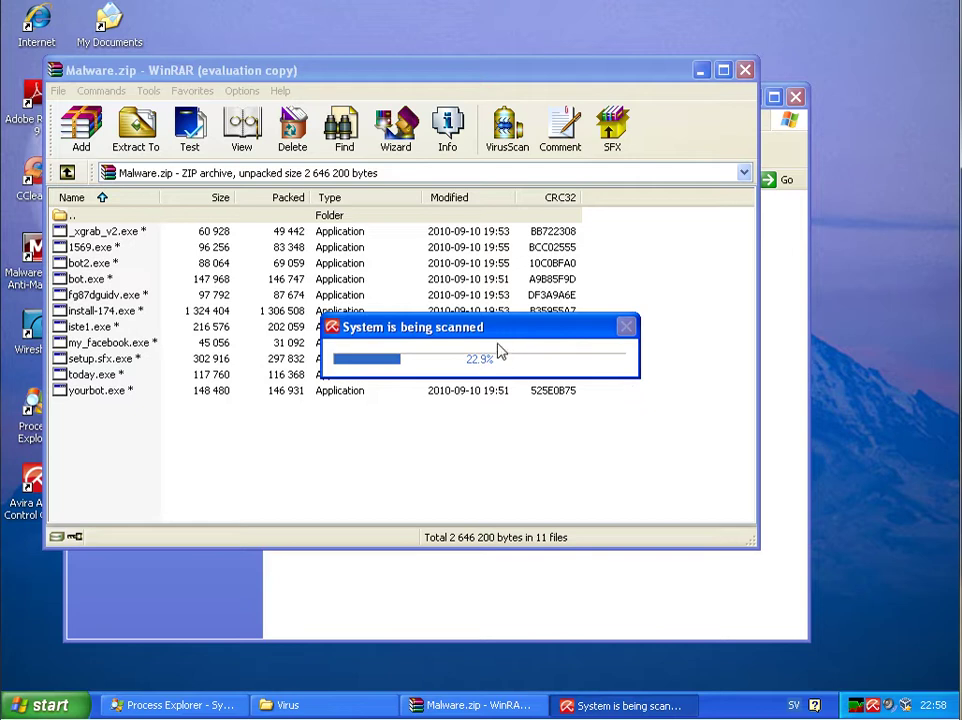
left_click(749, 70)
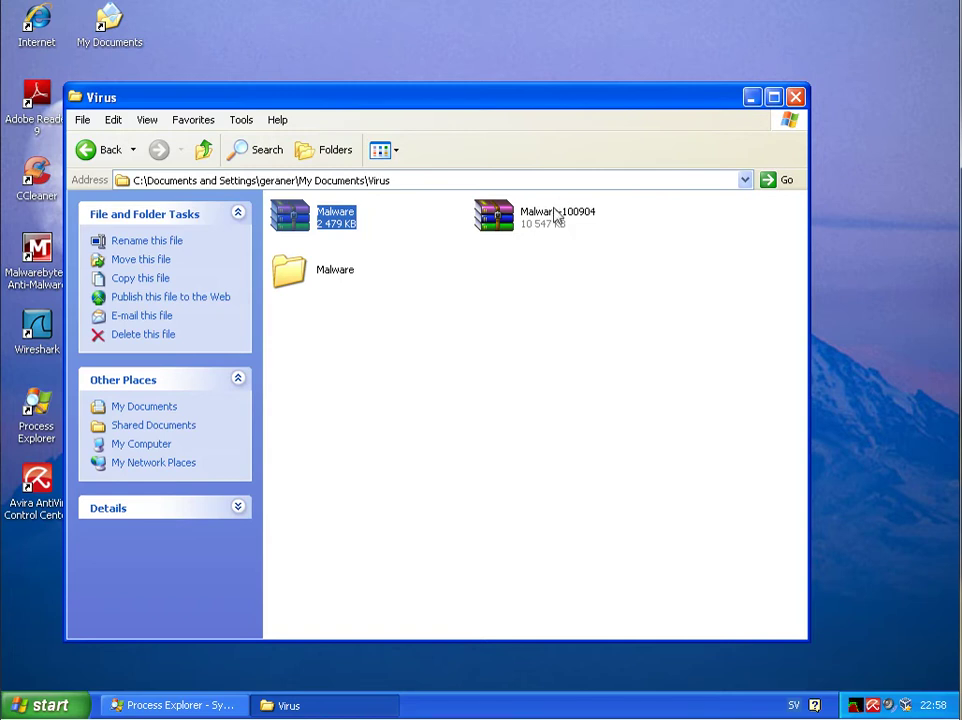
Extract the Malware-100904 archive into its own Virus subfolder with the archive password and remove the threats flagged by Avira Guard
left_click(556, 216)
double_click(556, 216)
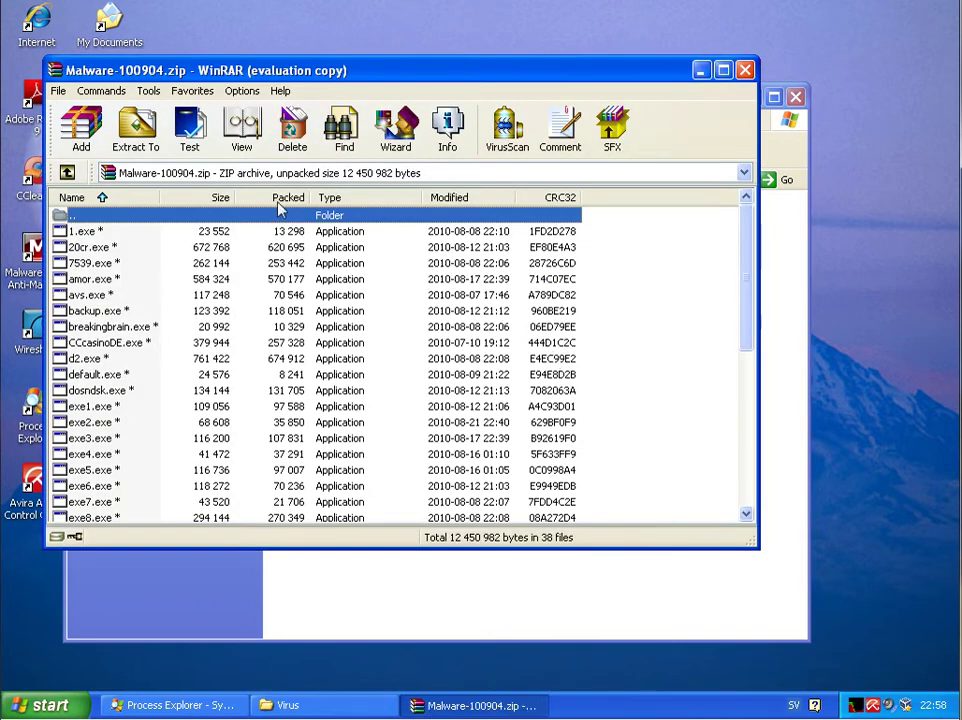
left_click(140, 135)
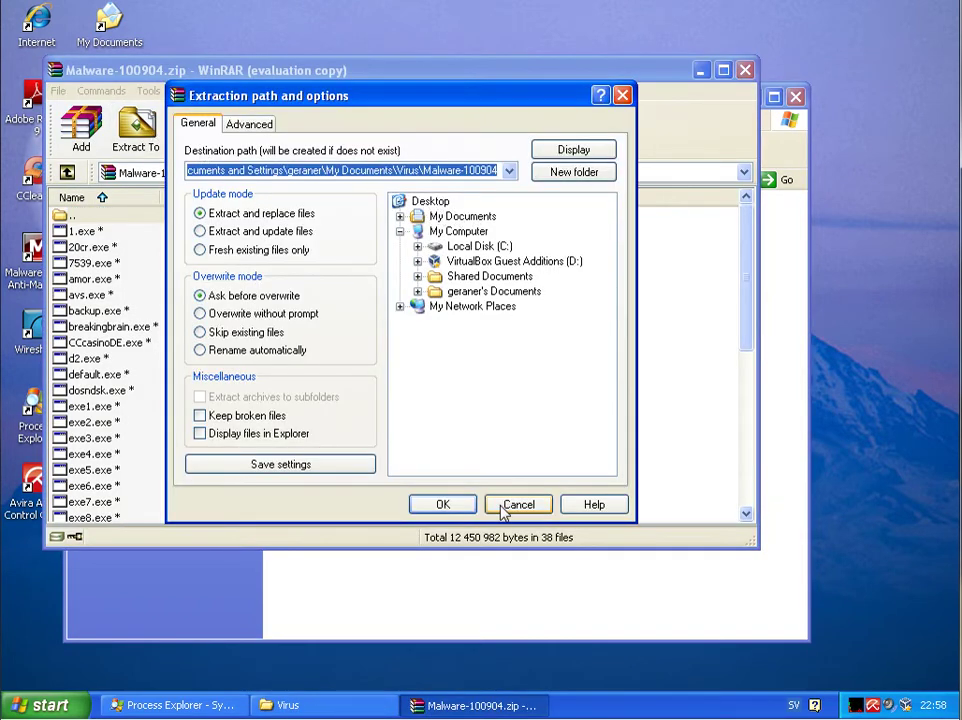
left_click(450, 506)
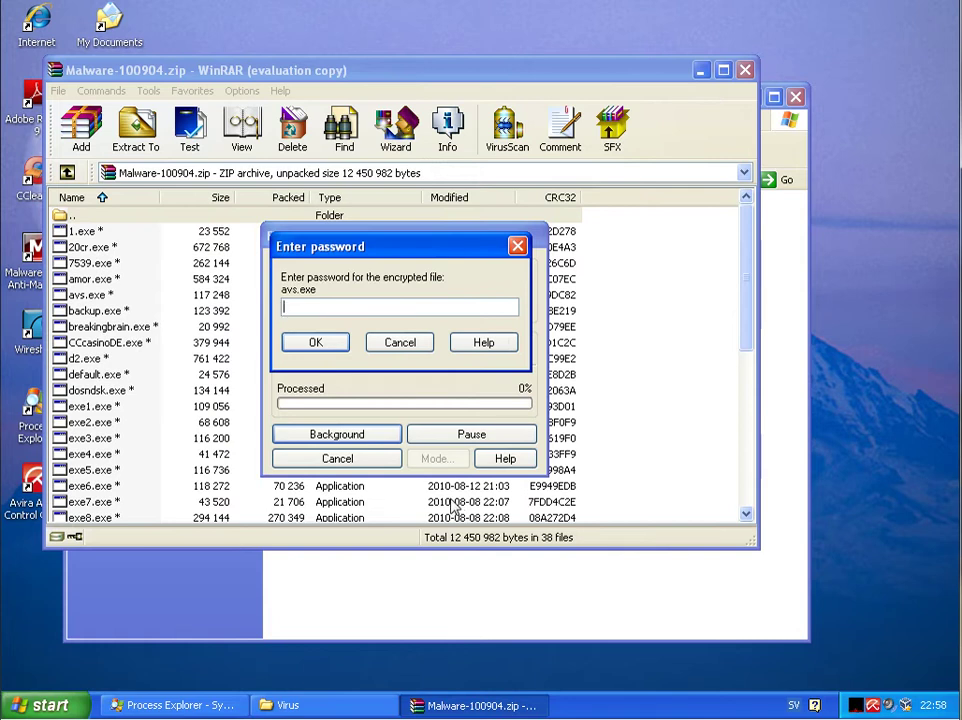
type("infecte")
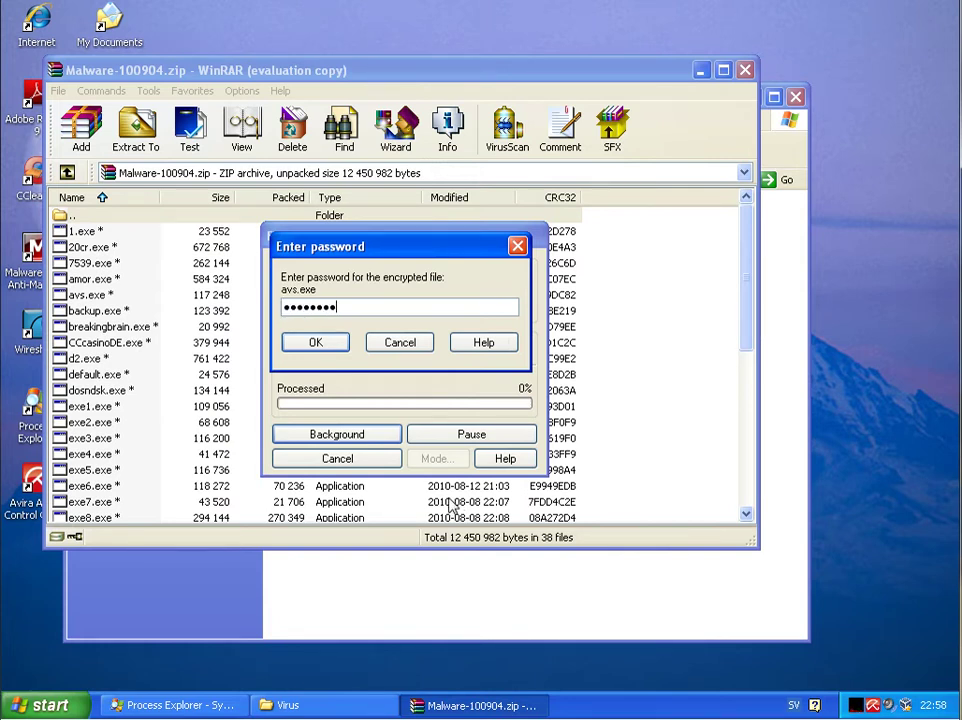
key("Return")
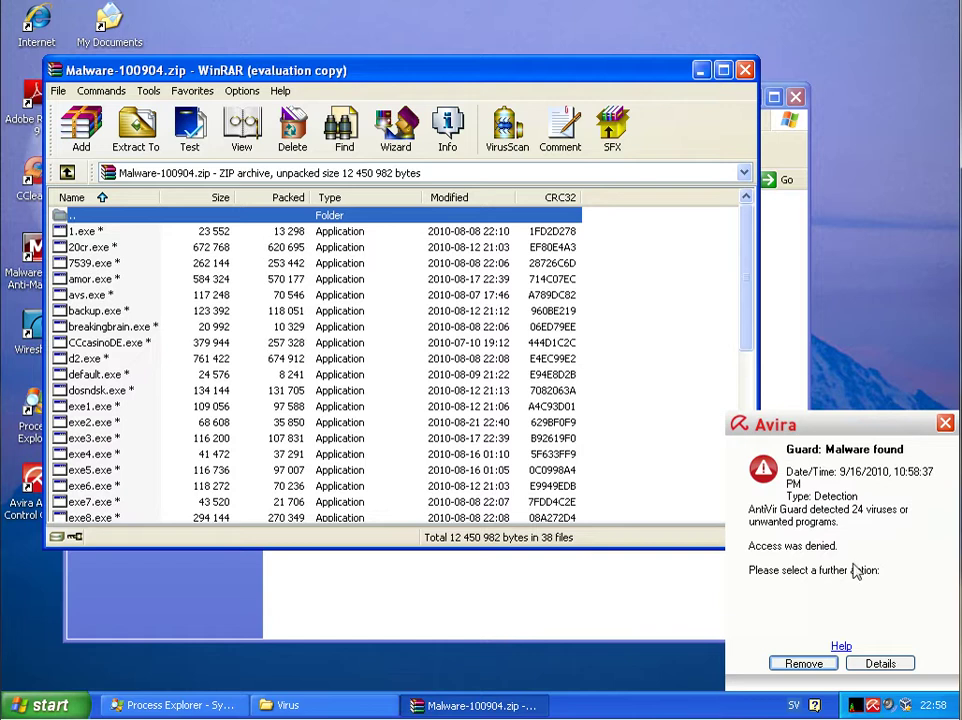
left_click(745, 70)
left_click(806, 665)
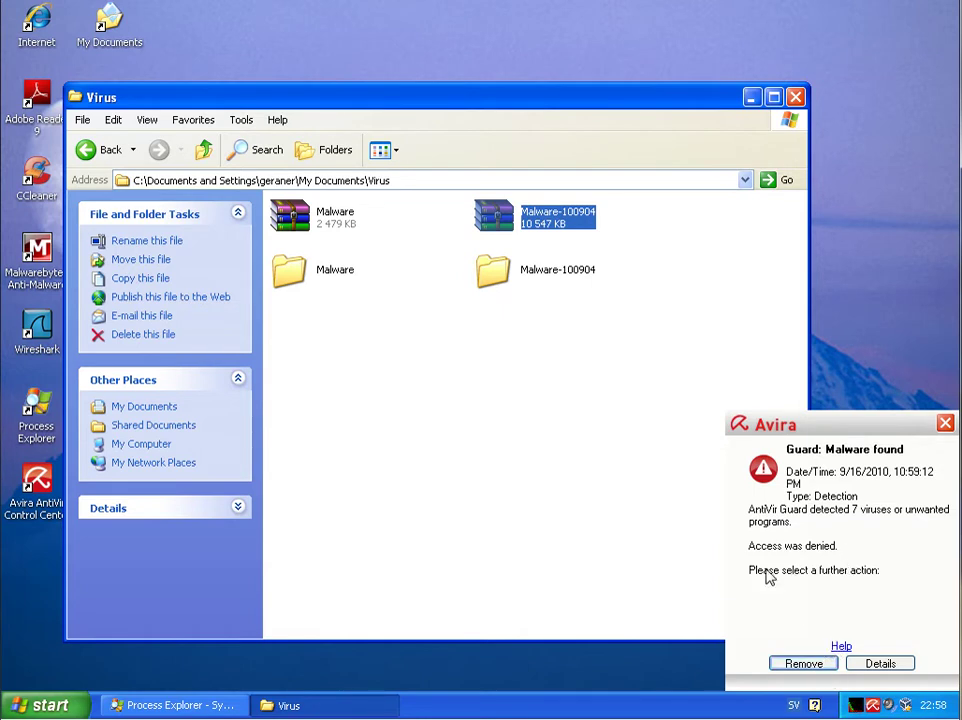
left_click(820, 668)
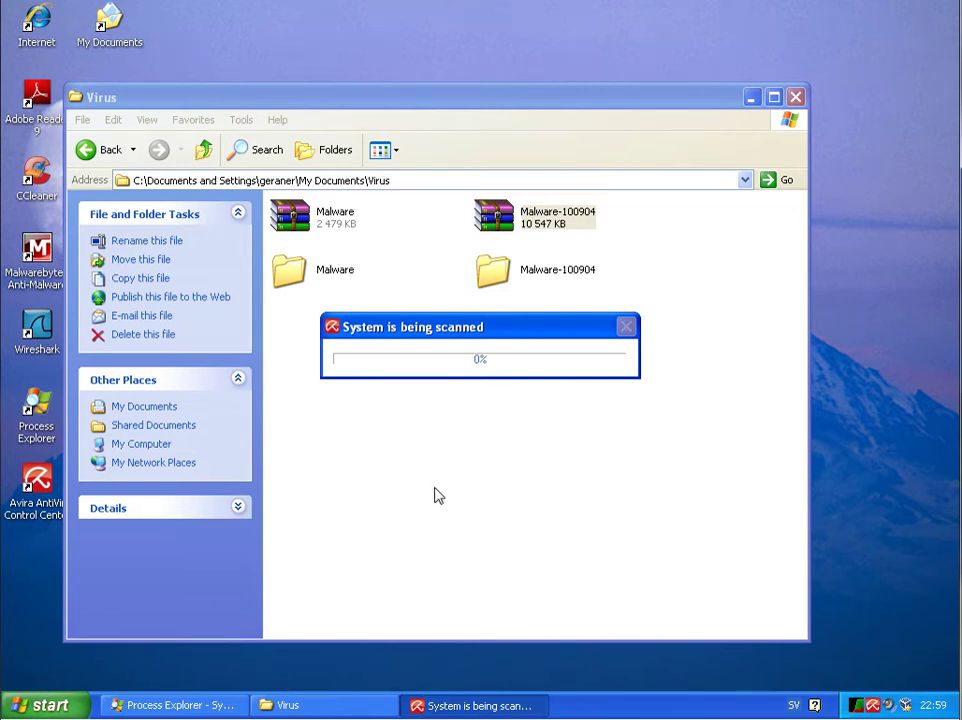
Run install-174 from the extracted Malware folder and remove the threats flagged by Avira Guard
double_click(303, 279)
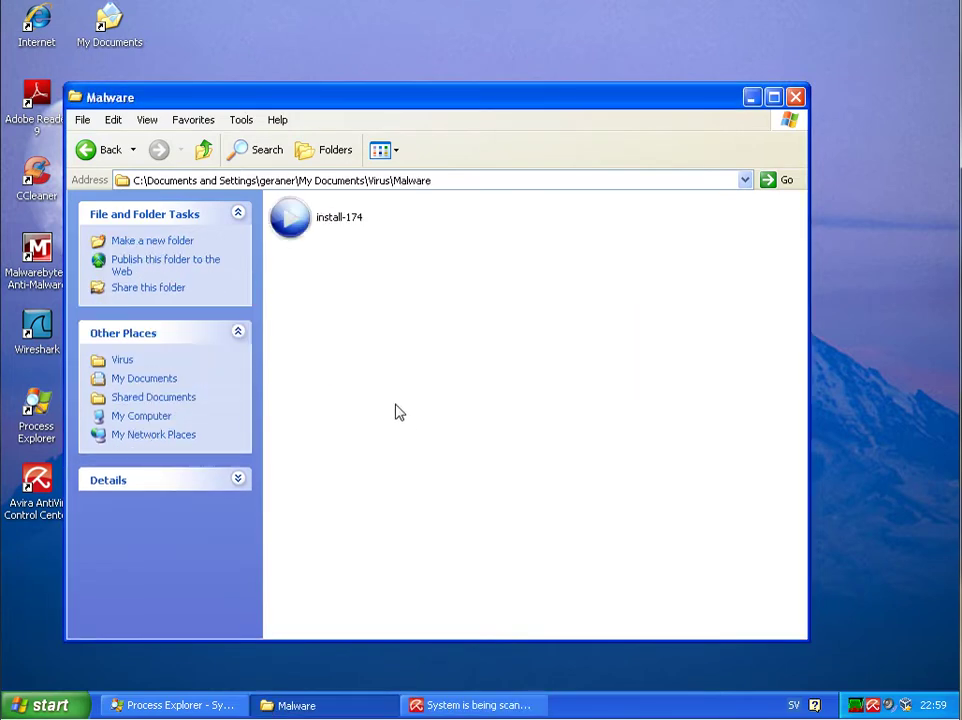
left_click(86, 150)
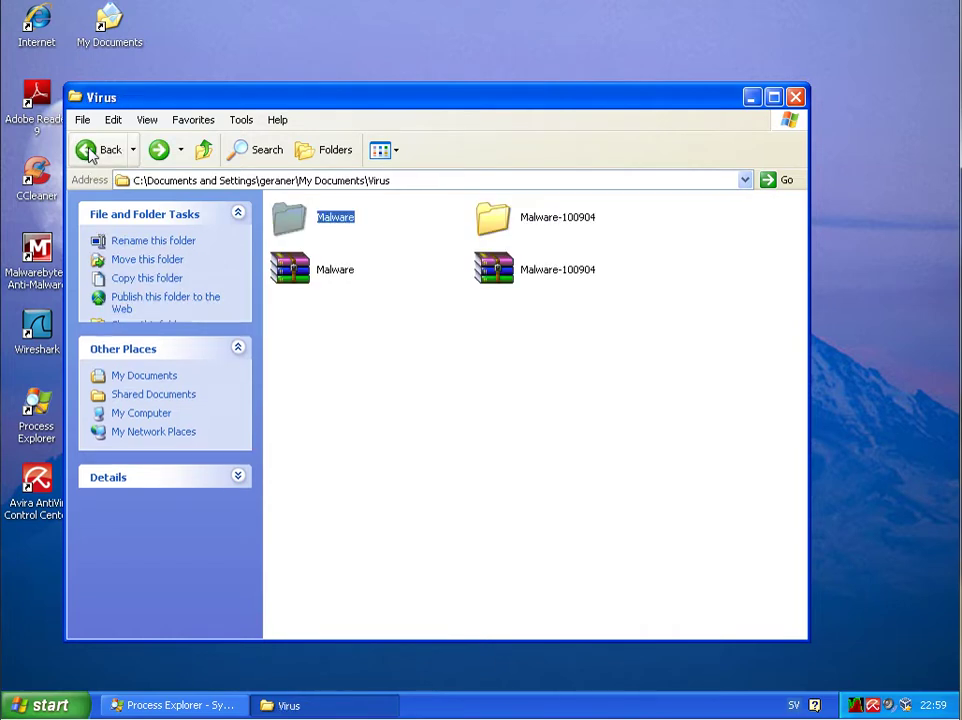
left_click(158, 150)
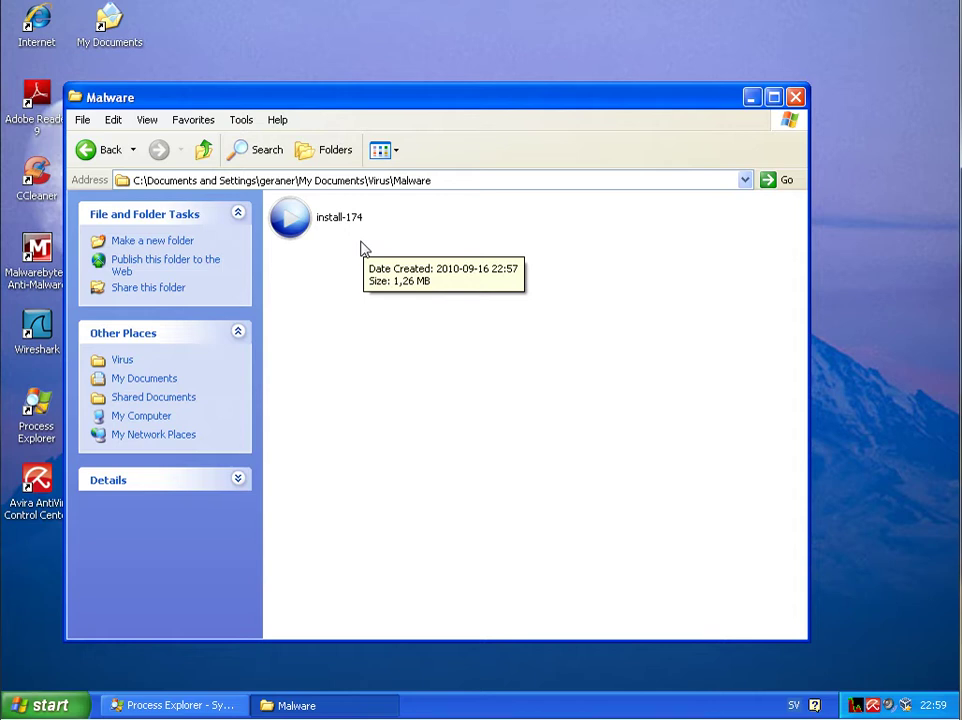
double_click(318, 215)
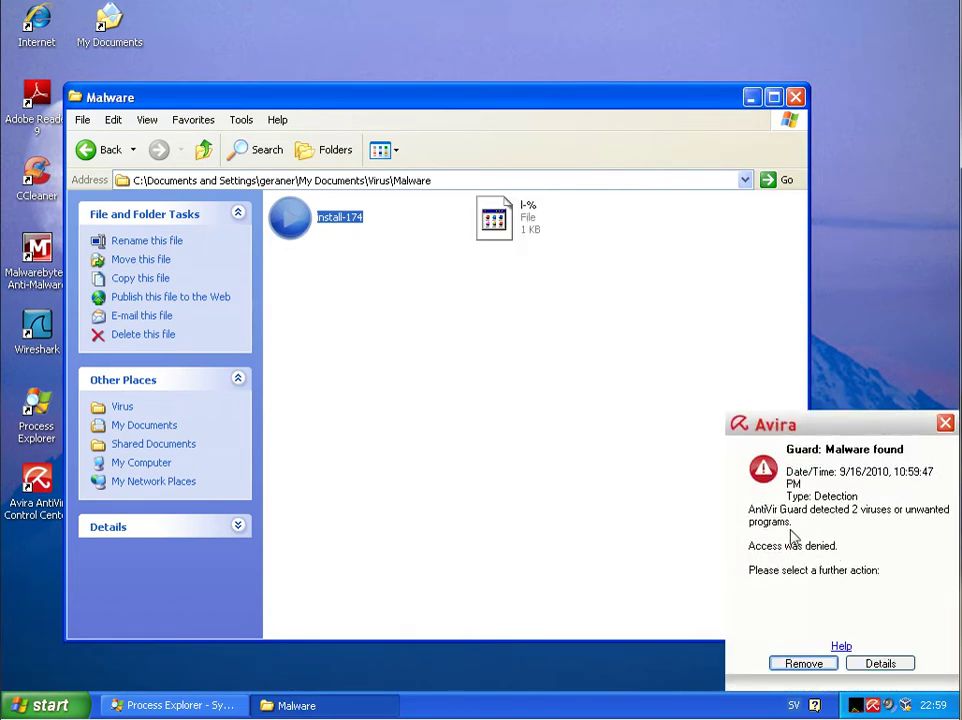
left_click(803, 663)
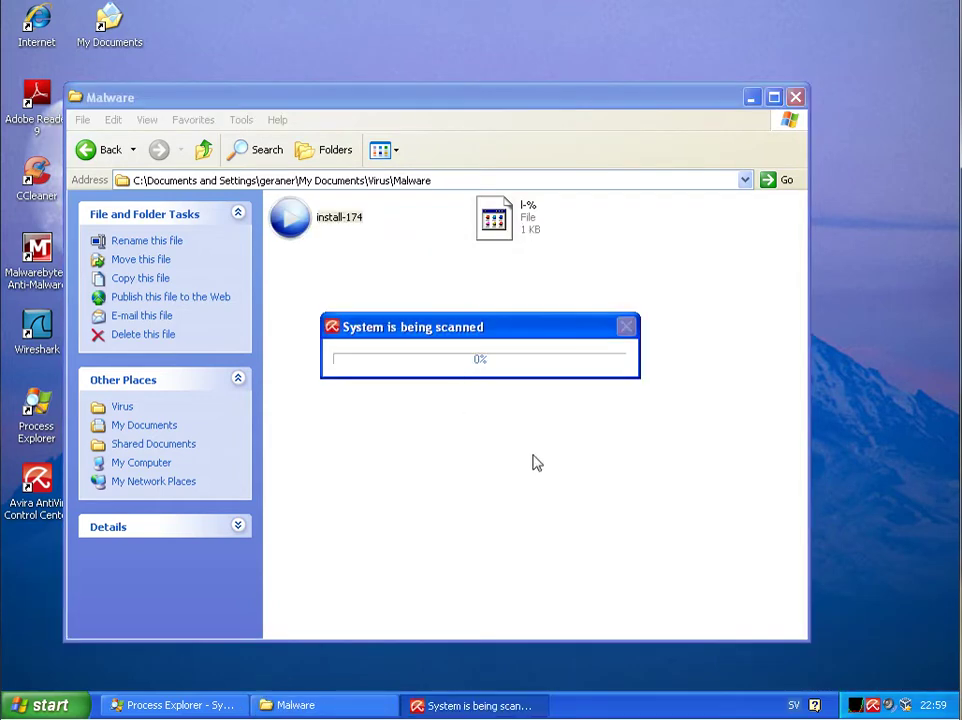
Run KingSpinEN from the Malware-100904 folder and start the Spin Palace Casino installation
left_click(108, 152)
left_click(533, 220)
double_click(533, 220)
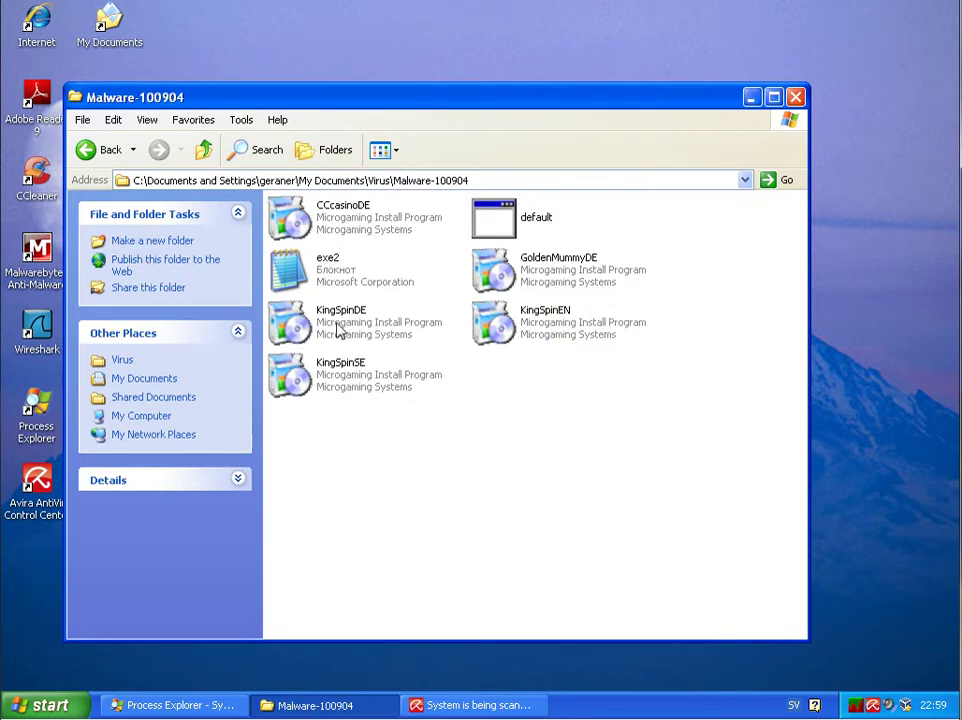
double_click(535, 335)
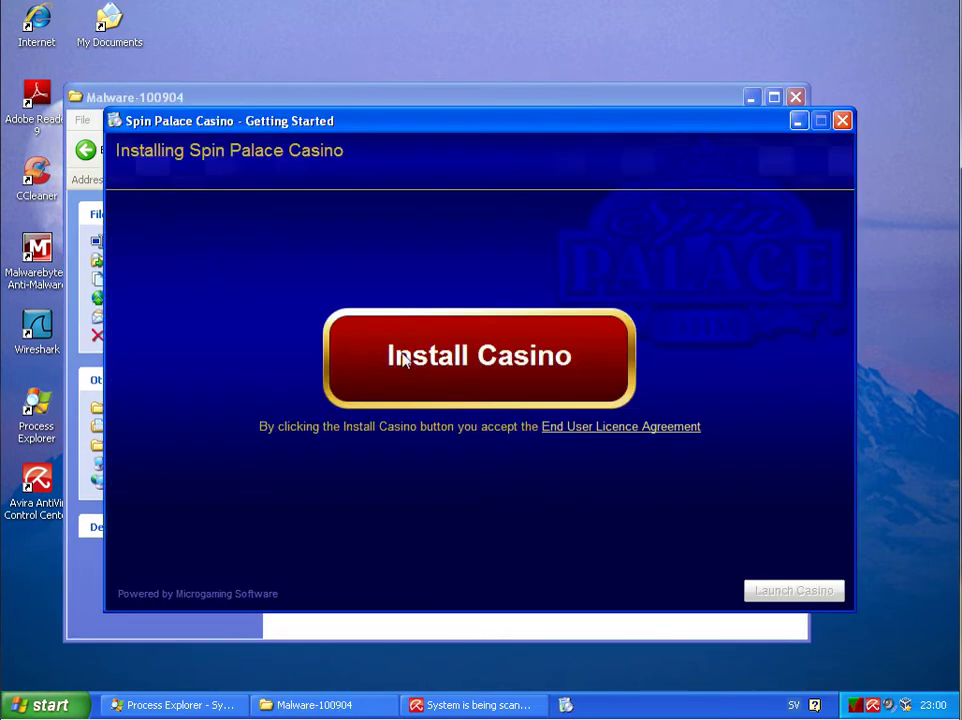
left_click(399, 356)
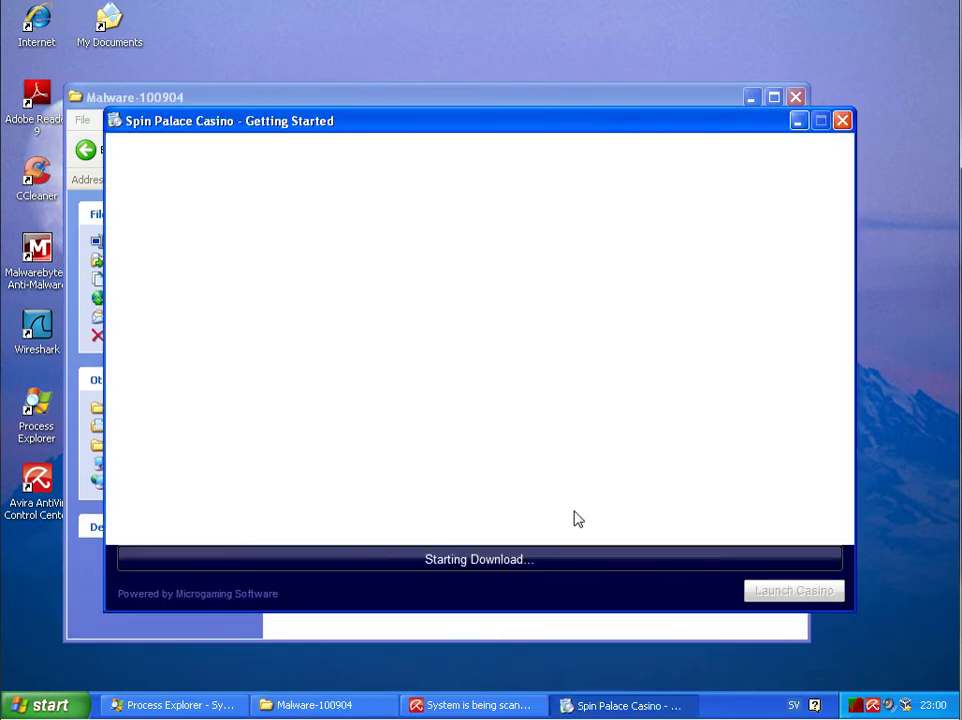
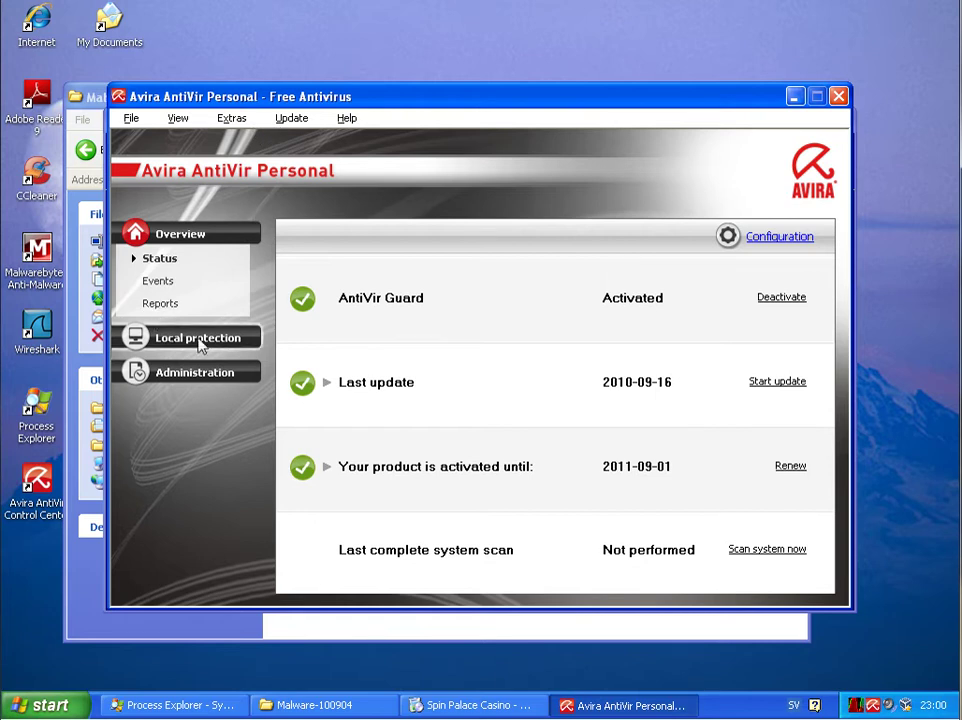
Examine the extended threat categories under the General settings in Avira's configuration, and leave without changing them
left_click(160, 337)
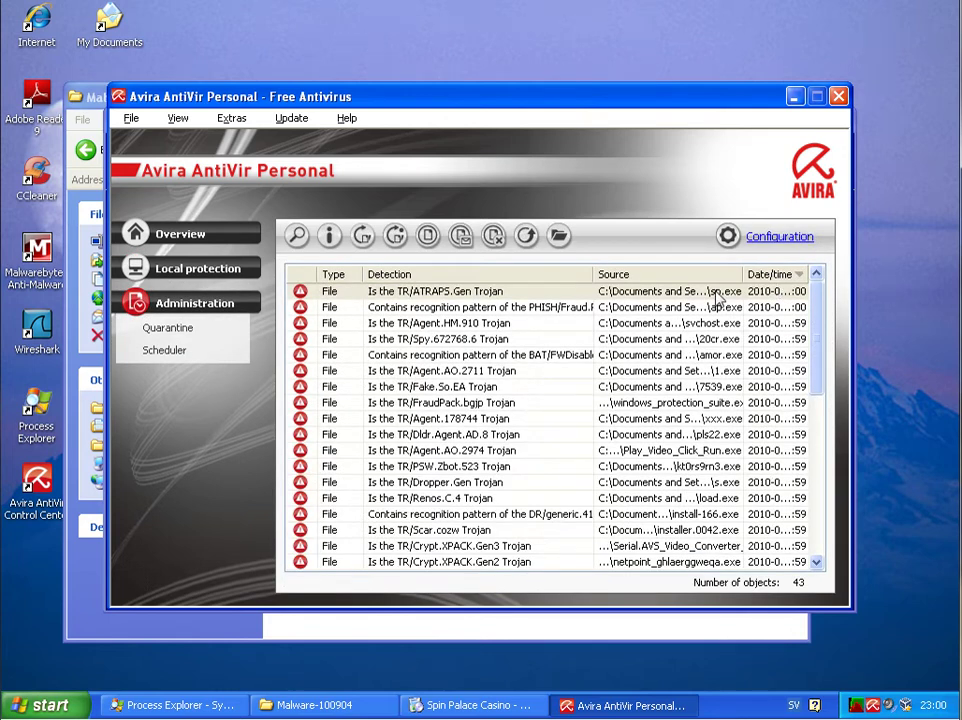
left_click(782, 238)
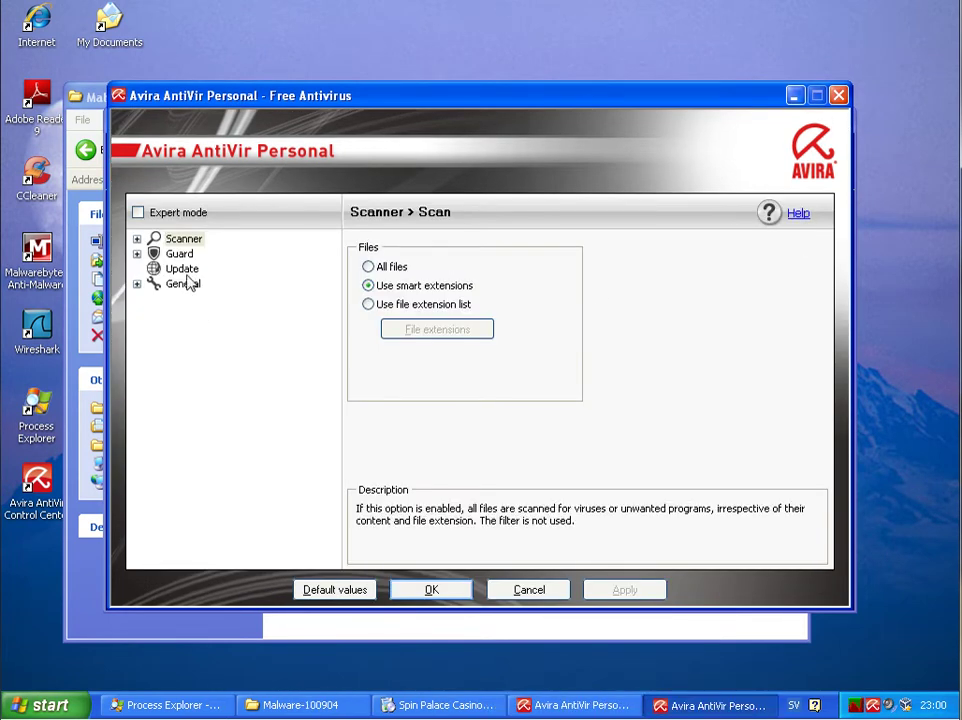
left_click(182, 268)
left_click(185, 284)
left_click(222, 300)
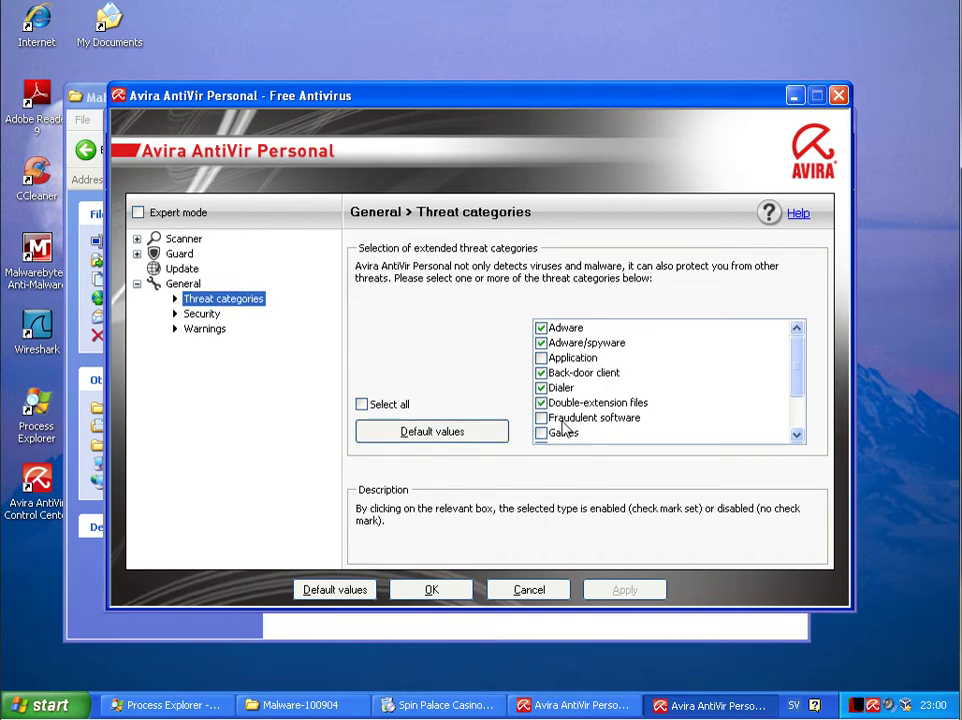
mouse_move(568, 430)
left_click_drag(797, 374, 797, 404)
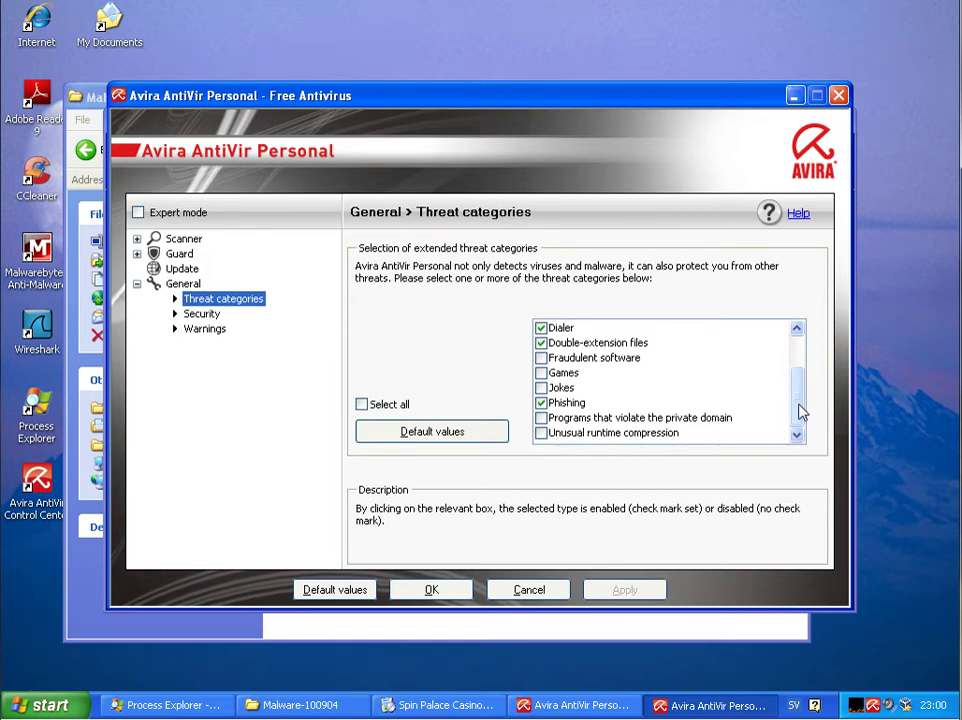
left_click_drag(799, 401, 812, 371)
scroll(814, 380, "down", 2)
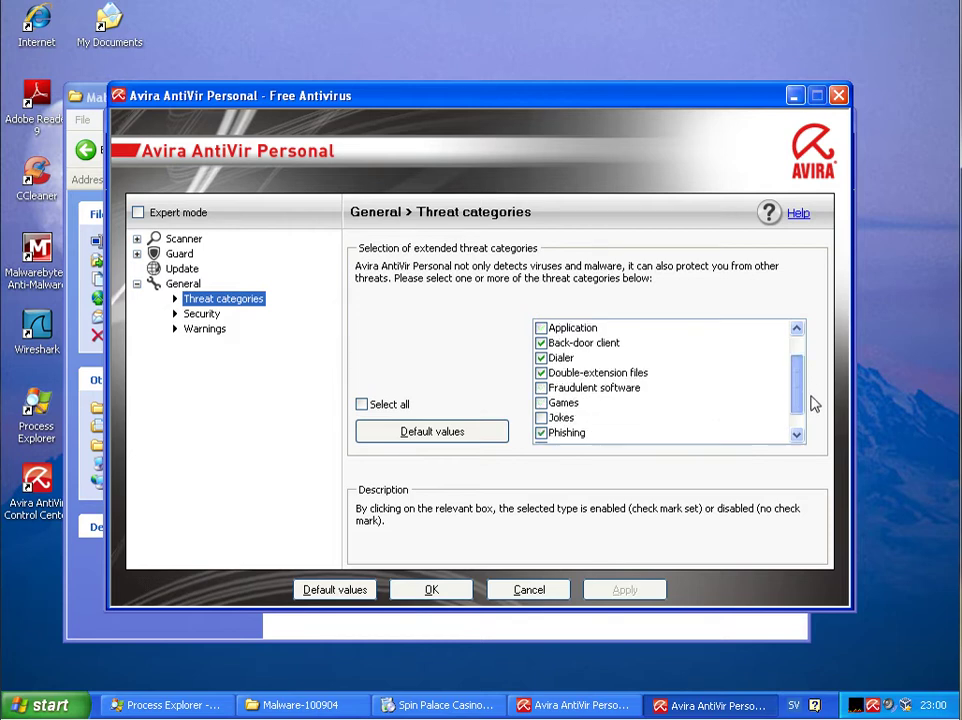
scroll(816, 385, "up", 2)
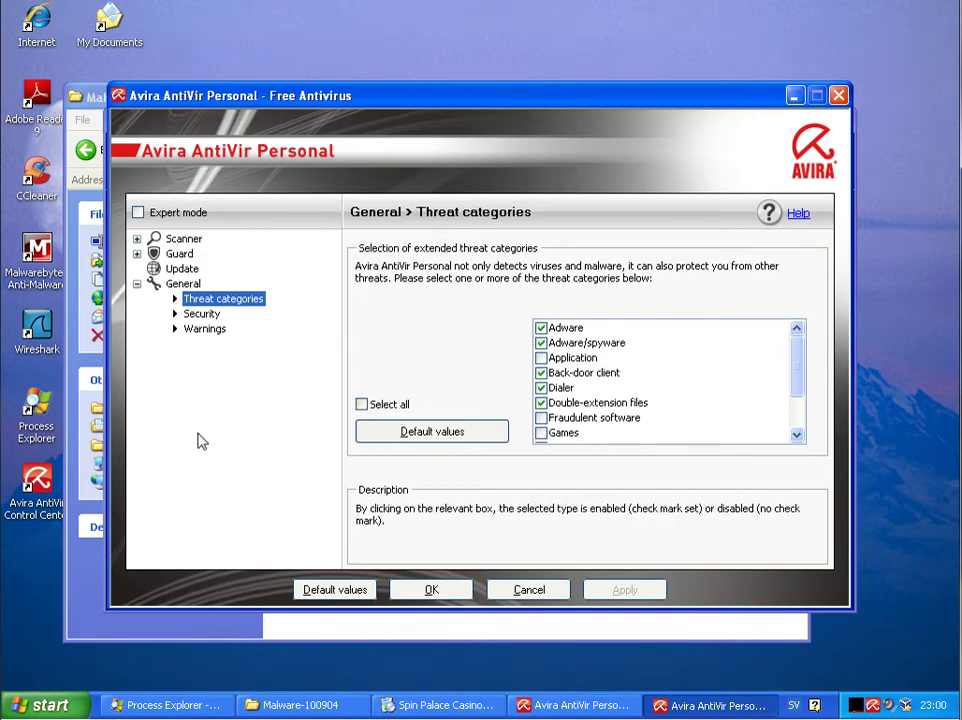
left_click(532, 597)
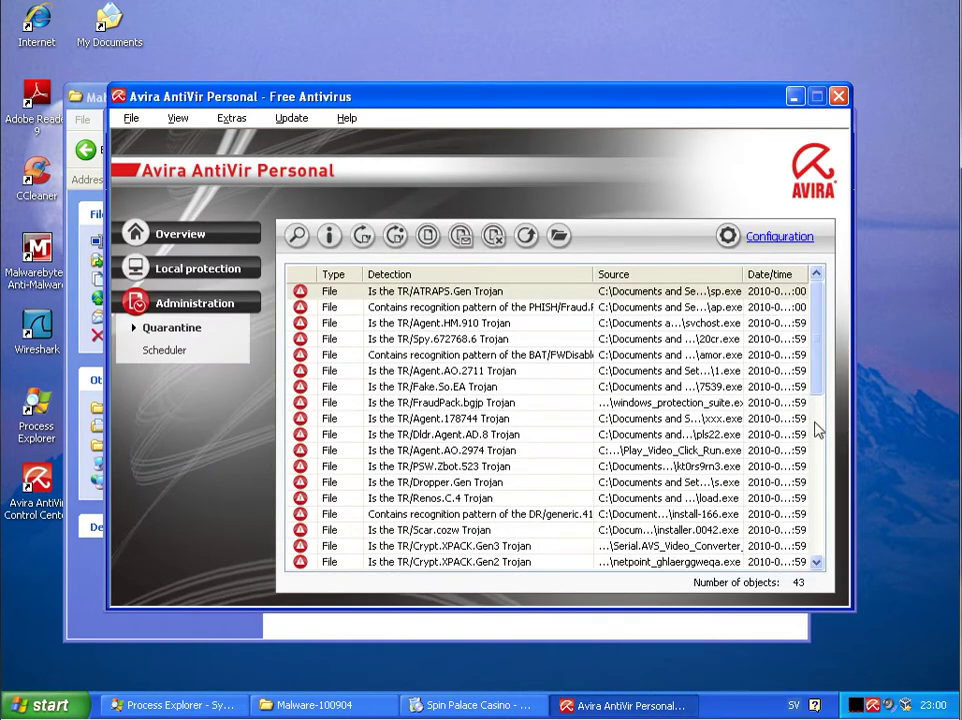
Look through the list of detections in Avira's quarantine and close the Avira AntiVir window
scroll(843, 400, "down", 4)
scroll(840, 450, "down", 4)
scroll(833, 440, "up", 13)
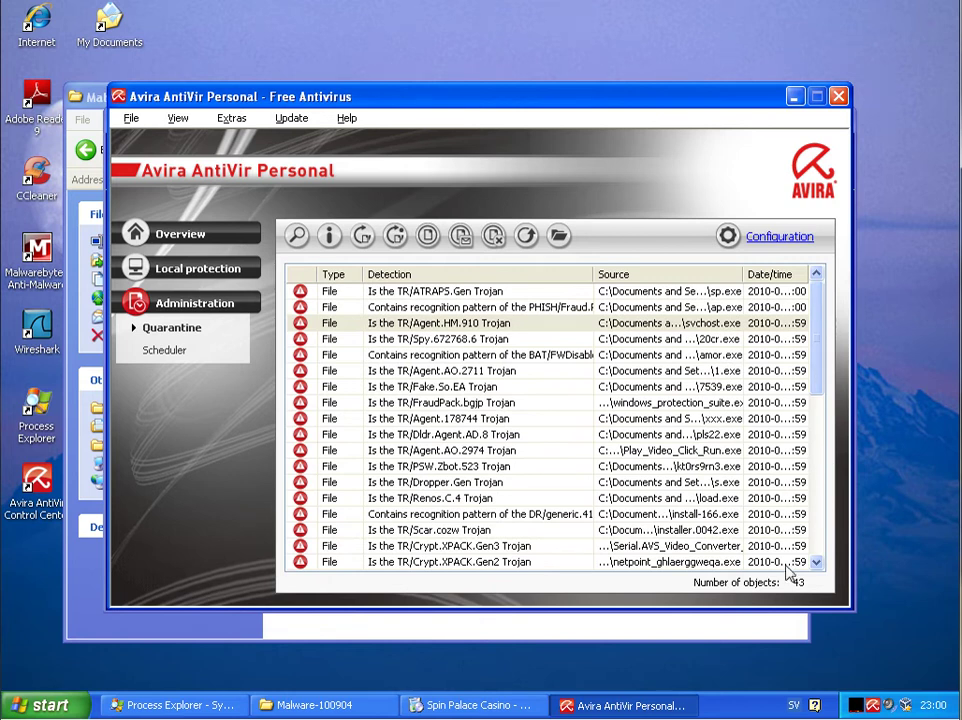
left_click(838, 96)
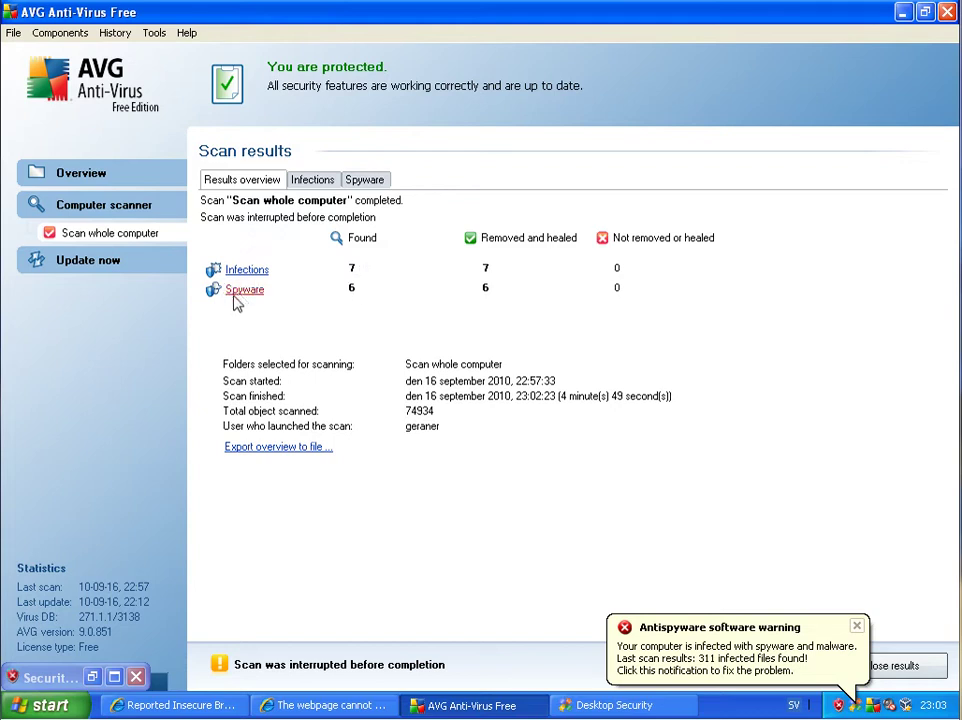
Examine the infections and spyware listed in AVG's whole-computer scan results, and return to the results overview
left_click(318, 180)
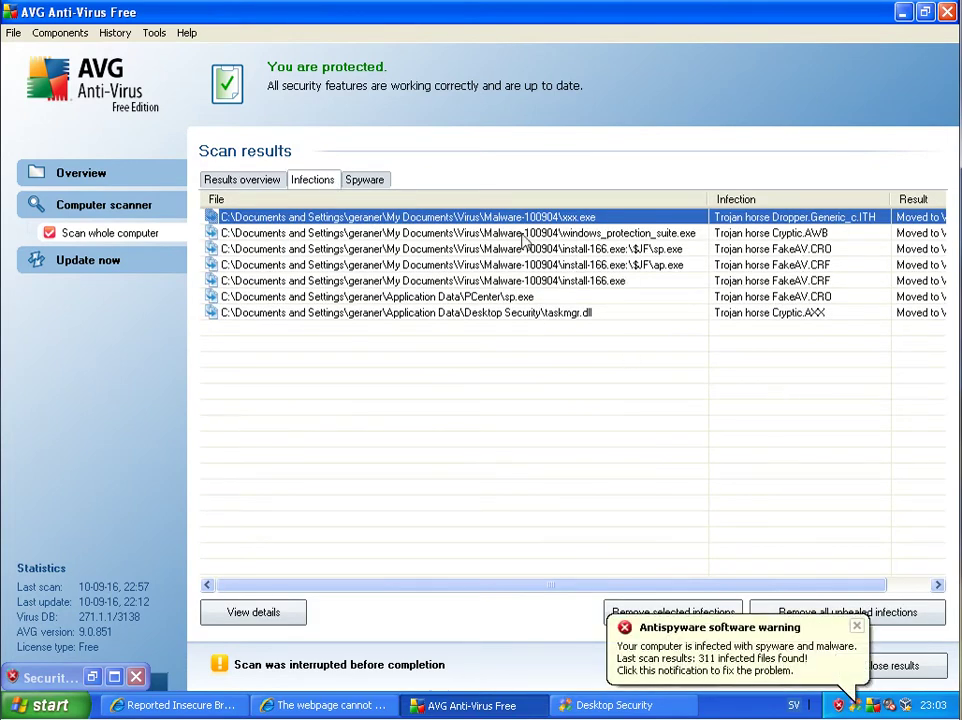
left_click_drag(679, 585, 468, 543)
left_click(364, 180)
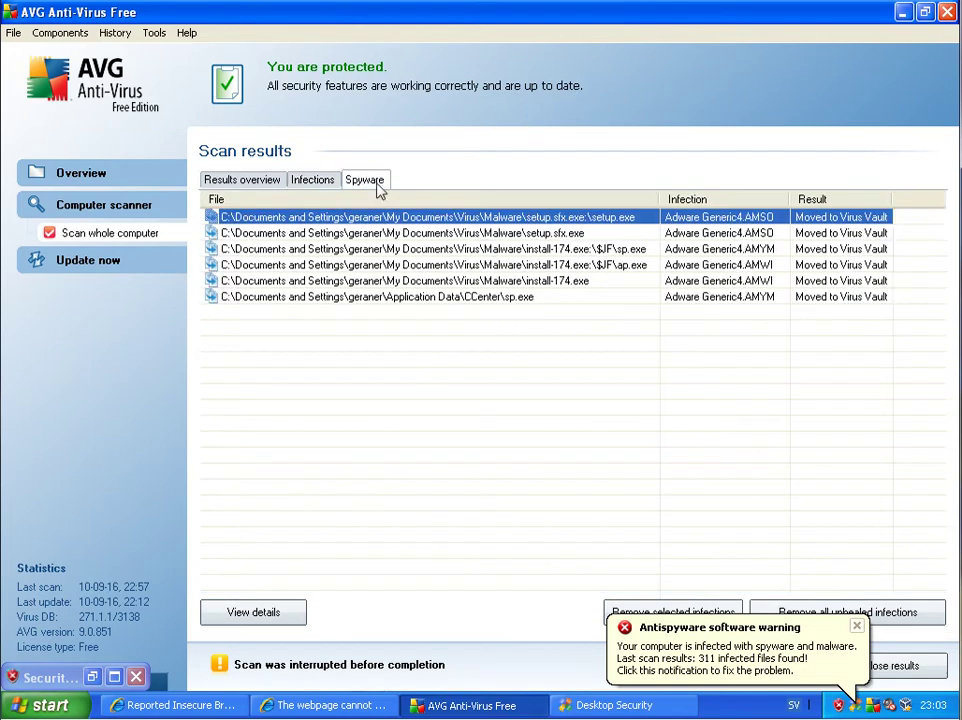
left_click(262, 180)
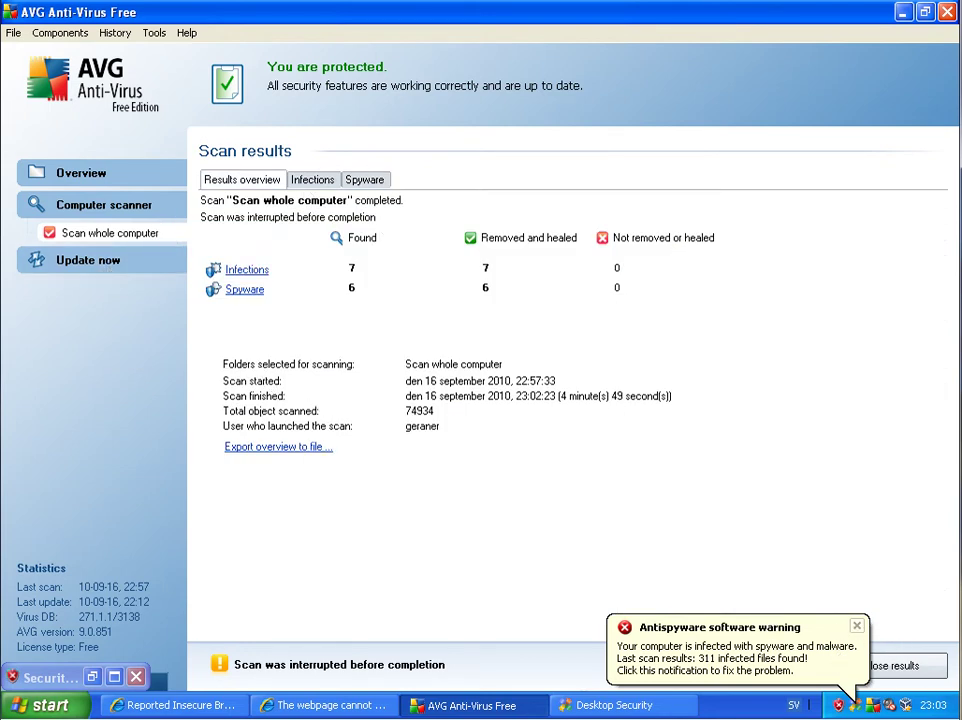
Close the Desktop Security 2010 window each time it appears over AVG's scan results
left_click(735, 660)
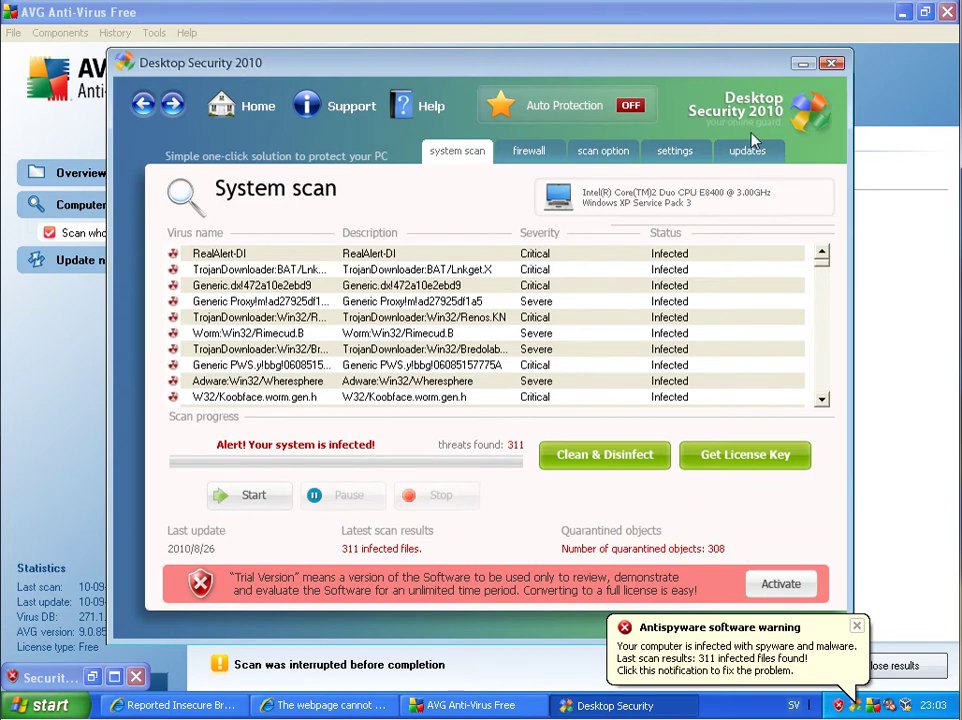
left_click(831, 63)
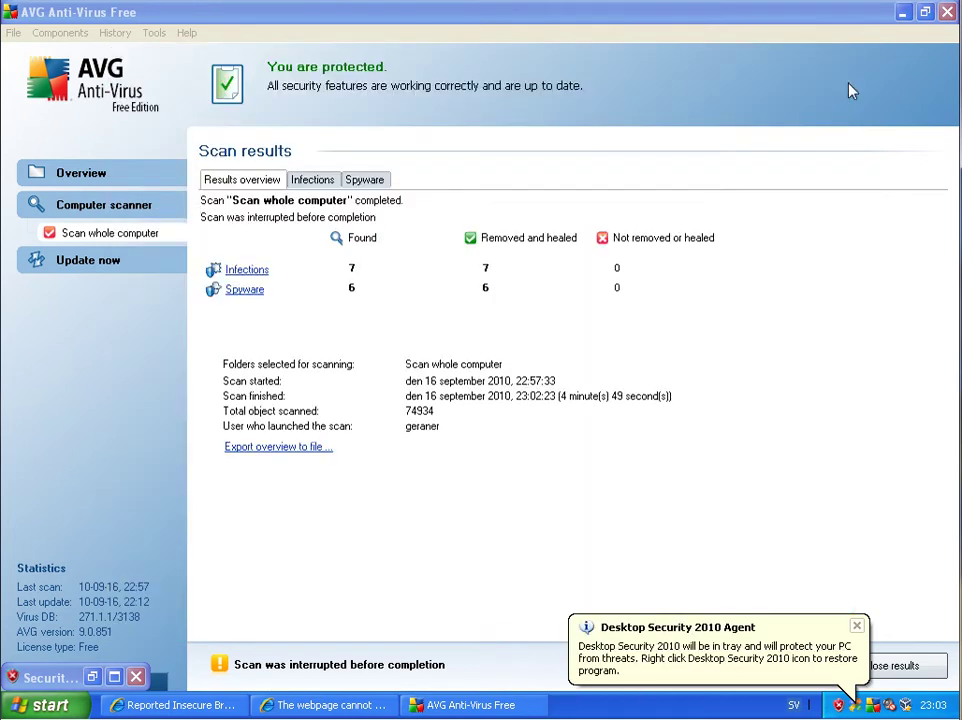
left_click(310, 181)
left_click(366, 181)
left_click(312, 181)
left_click(276, 182)
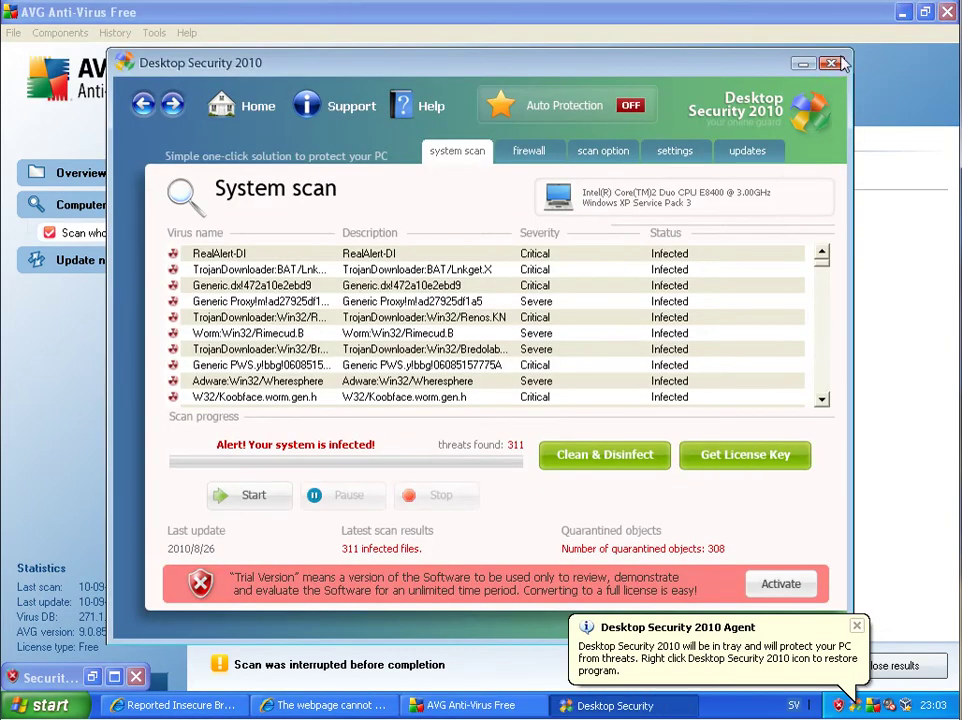
left_click(834, 63)
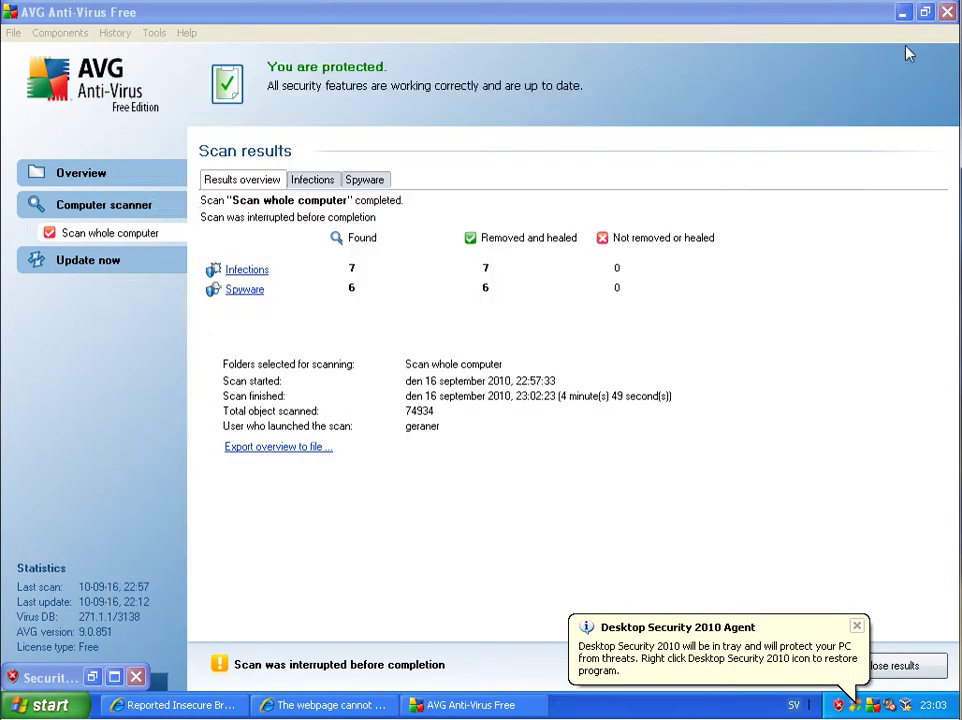
Close AVG and the Internet Explorer error page, and restart the computer, ending load[1].exe immediately
left_click(947, 12)
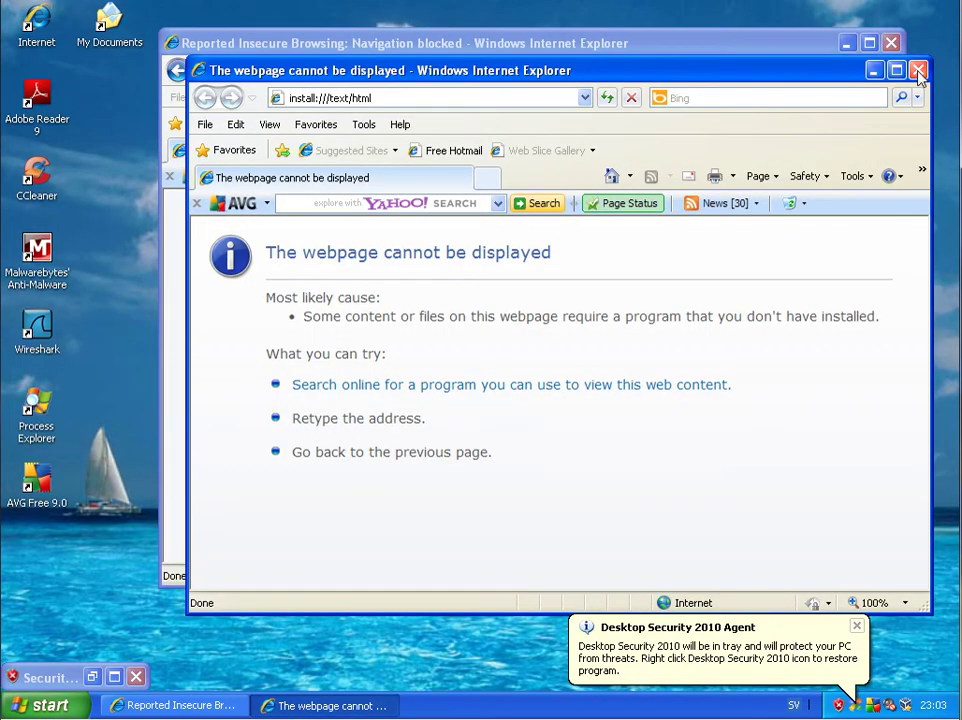
left_click(917, 70)
left_click(40, 705)
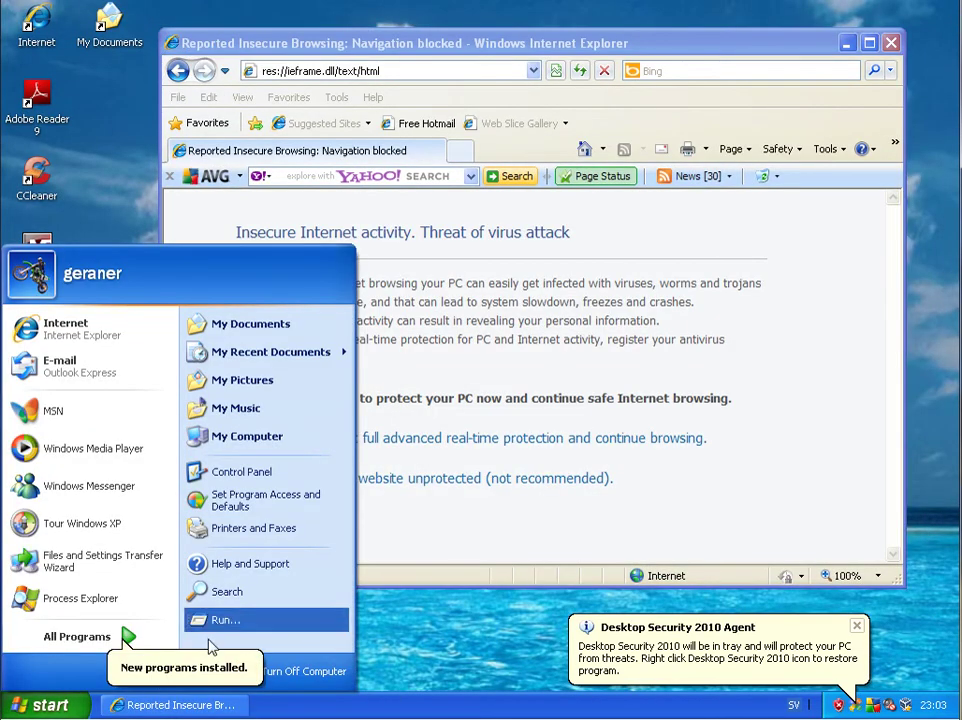
left_click(300, 671)
left_click(590, 344)
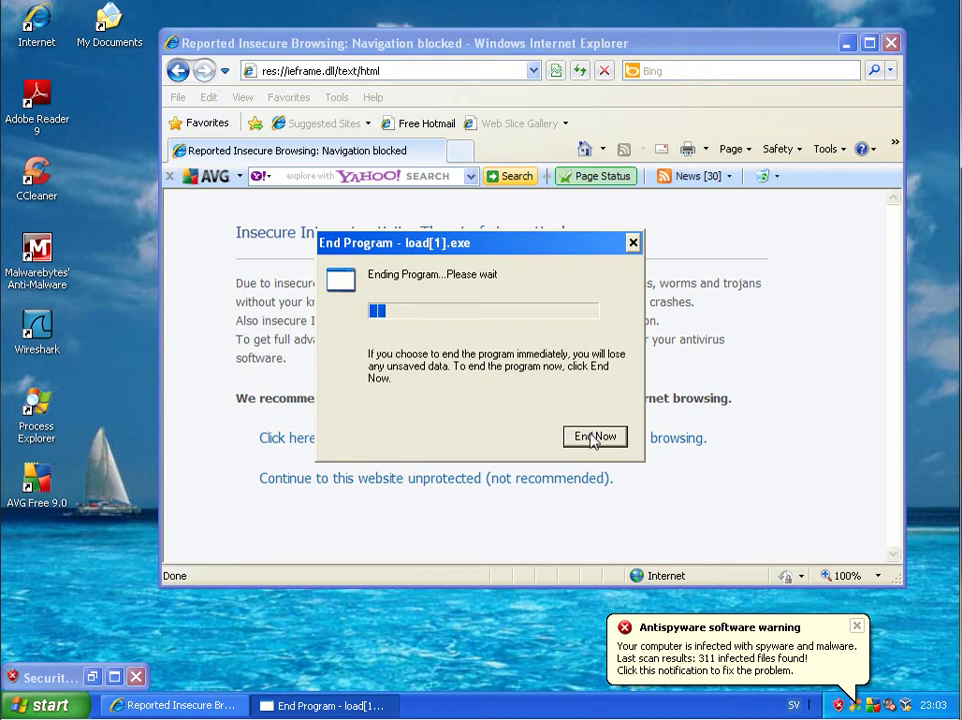
left_click(600, 440)
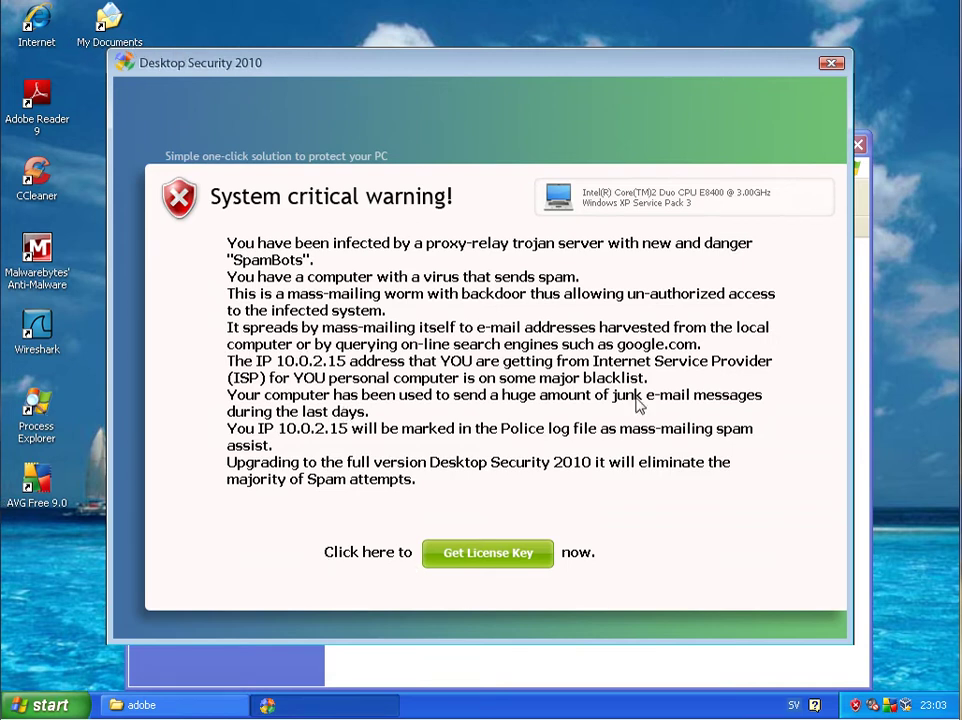
Close the Desktop Security 2010 critical warning, cancel its spamming alert, and close the adobe folder
left_click(836, 66)
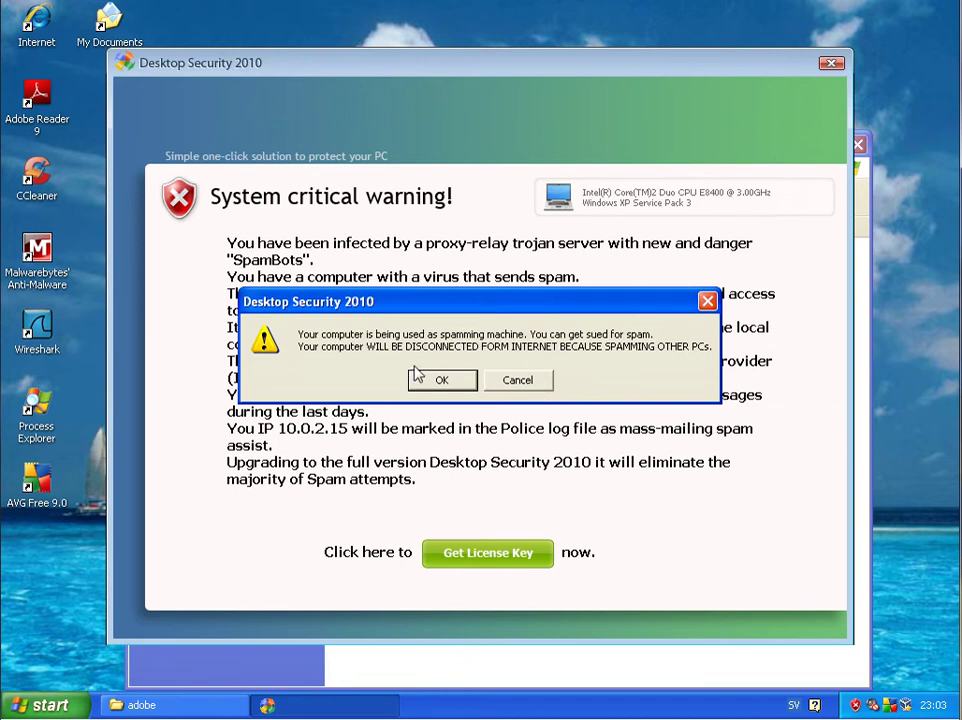
left_click(519, 392)
left_click(519, 390)
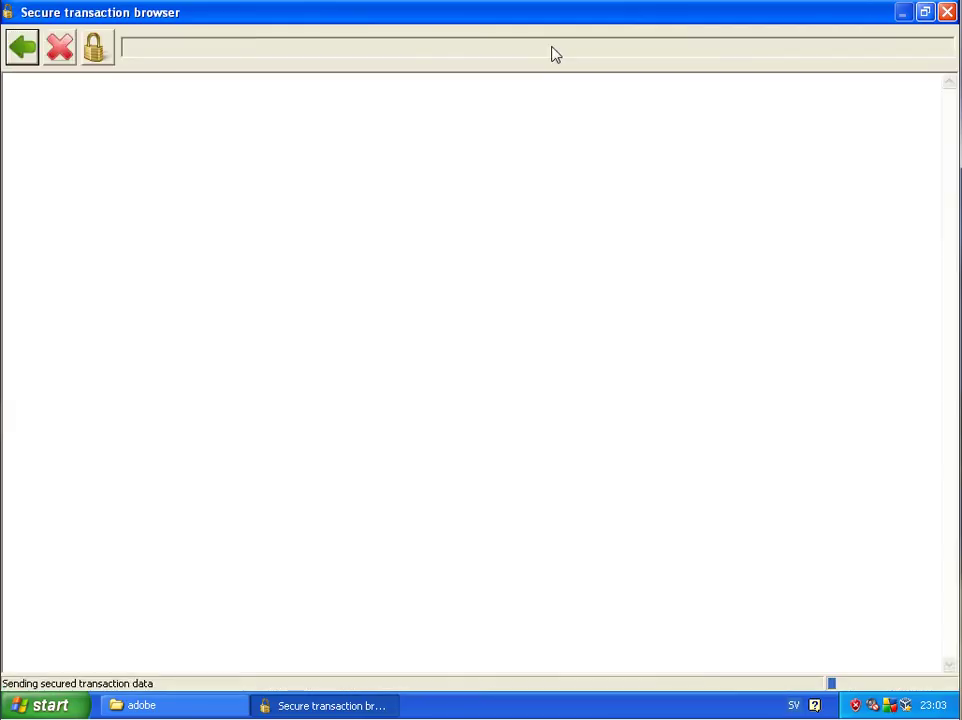
left_click(200, 712)
left_click(857, 145)
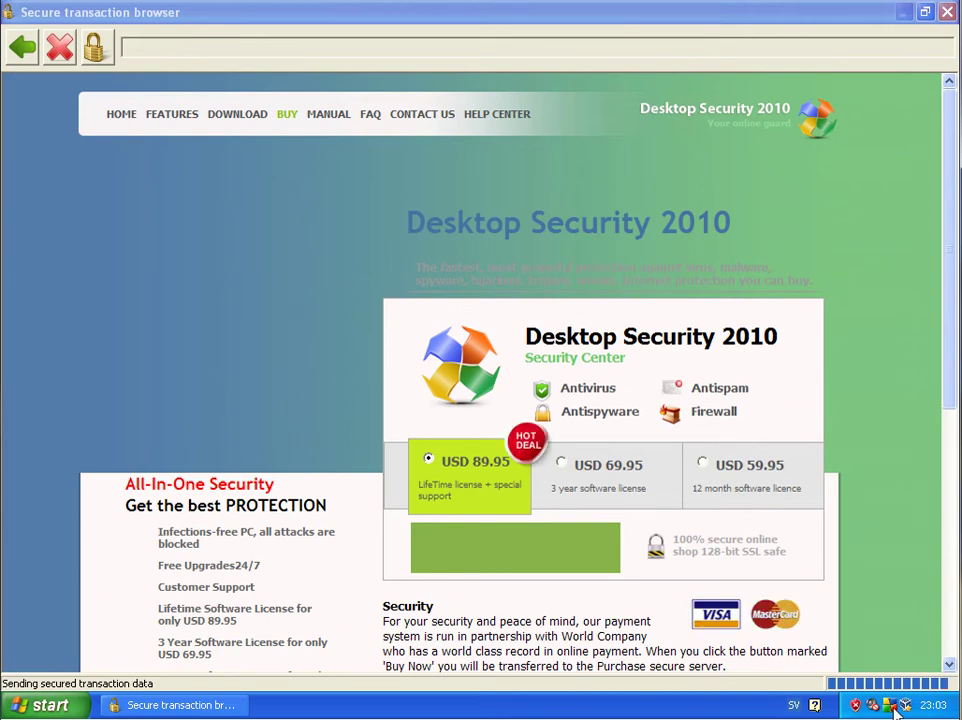
Start a whole-computer scan in AVG Anti-Virus Free and bring up the Secure transaction browser
double_click(890, 705)
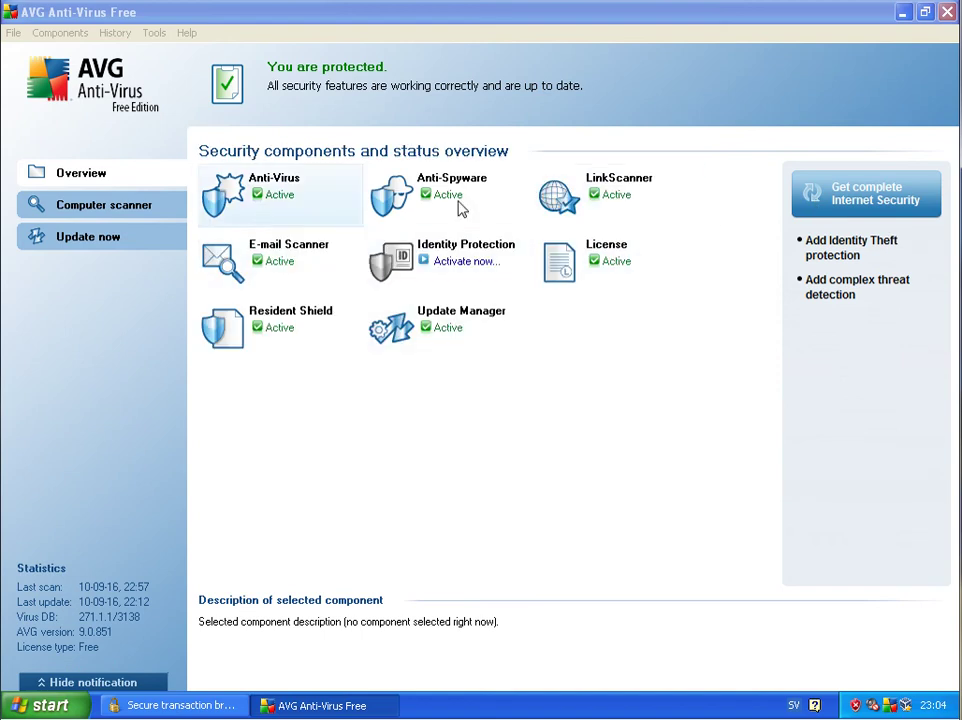
left_click(104, 204)
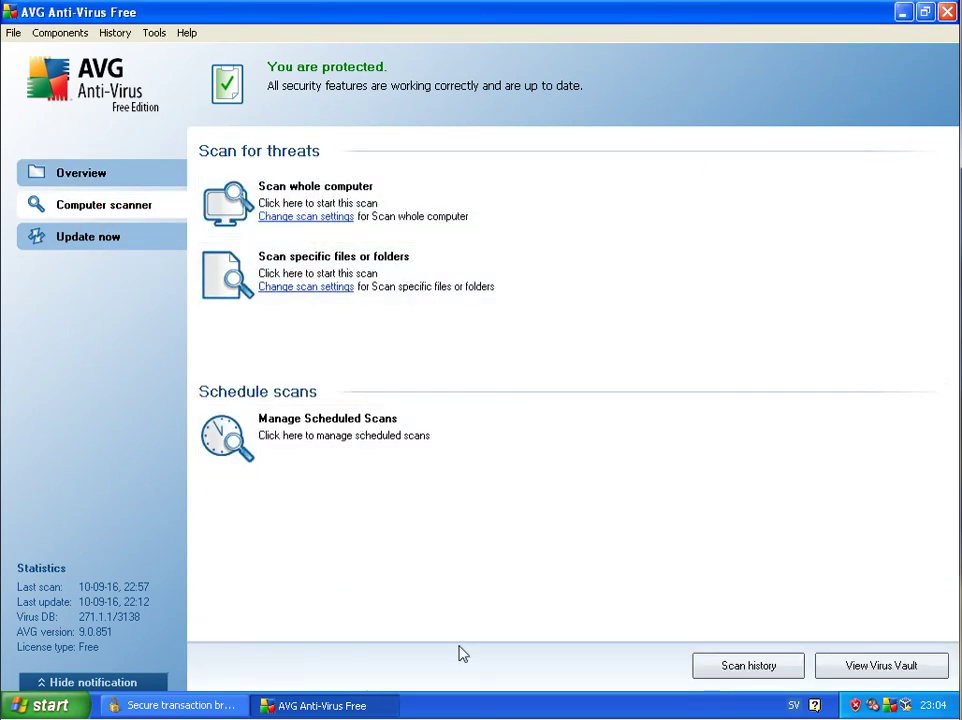
left_click(293, 193)
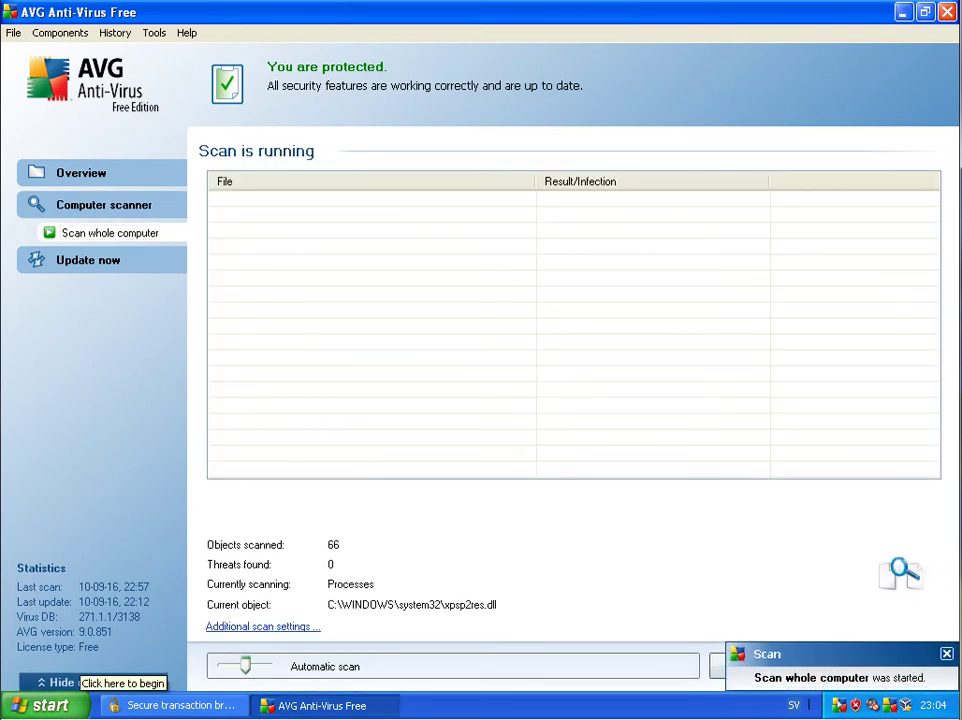
mouse_move(150, 718)
left_click(186, 705)
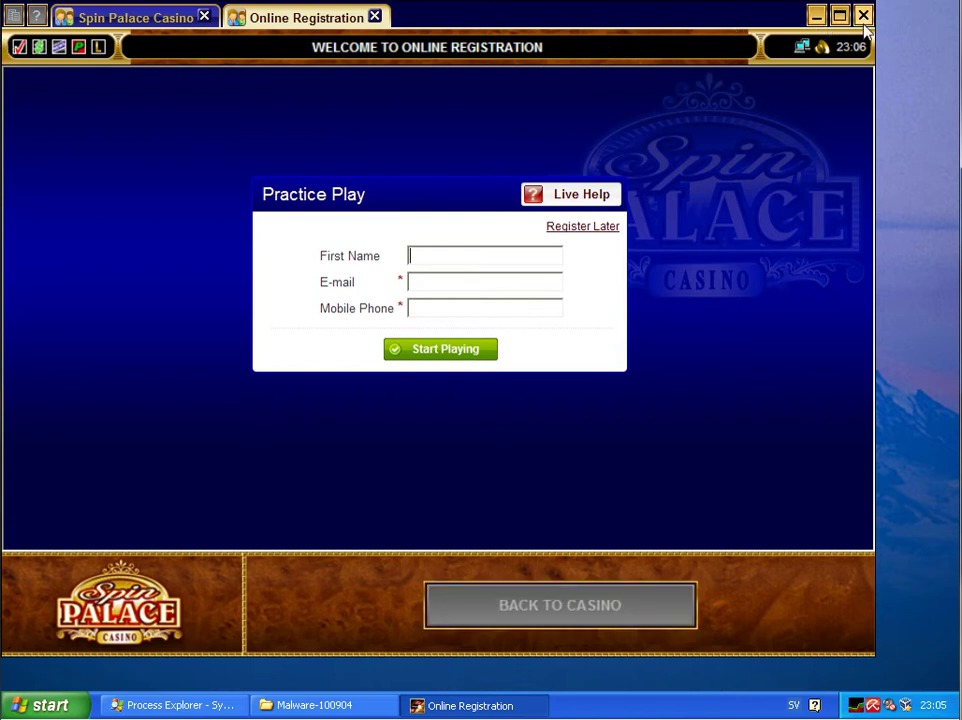
Leave the Spin Palace Casino registration, cancel its sign-in prompt, and close the Malware-100904 folder
left_click(494, 354)
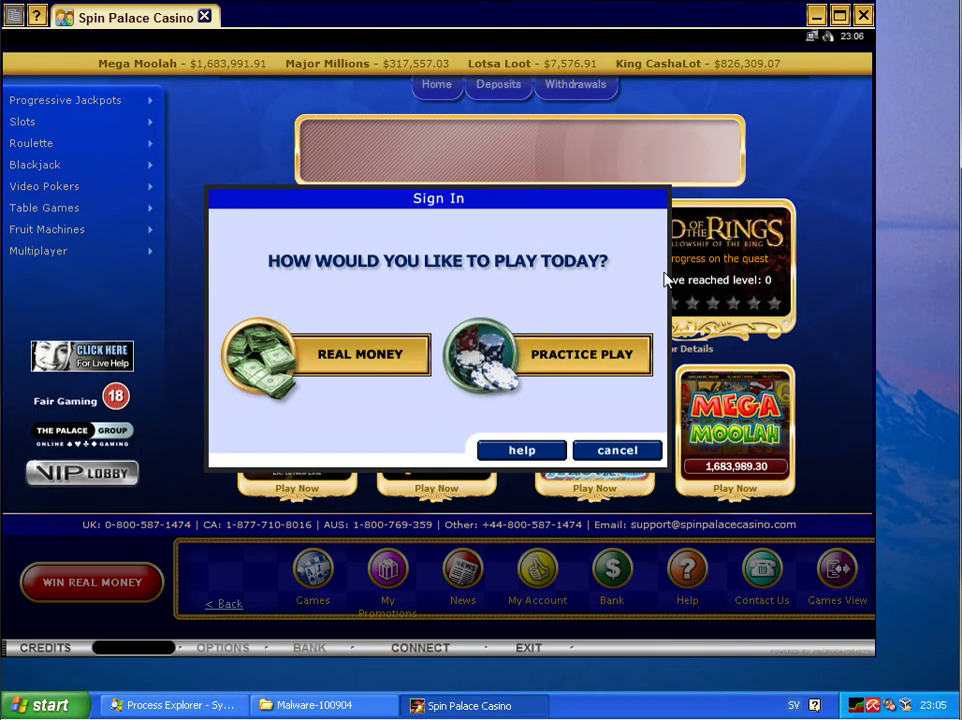
left_click(616, 451)
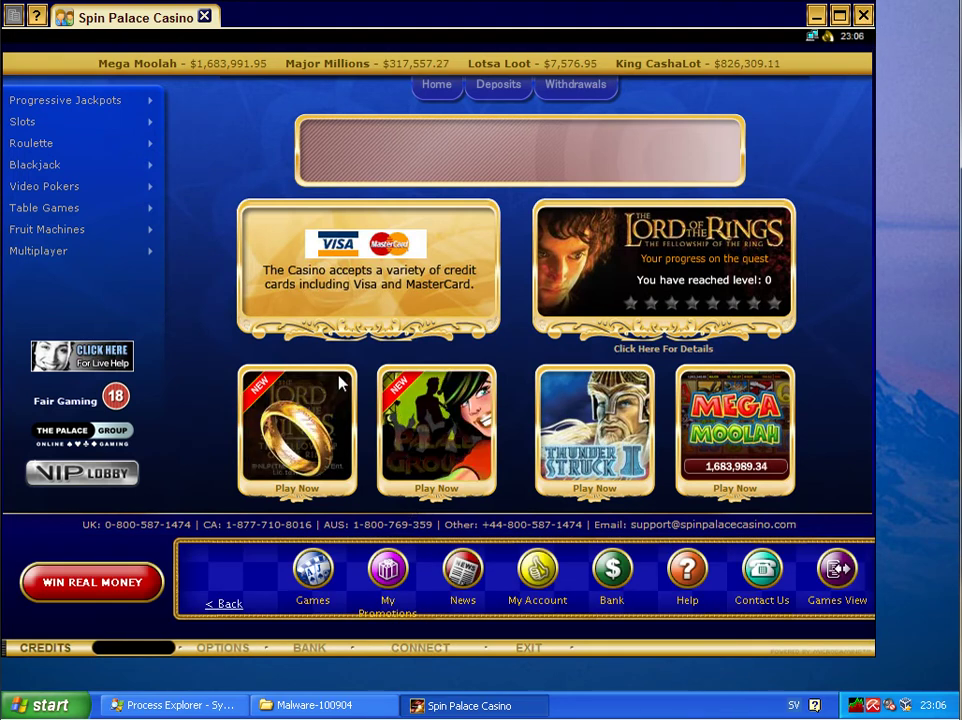
left_click(315, 705)
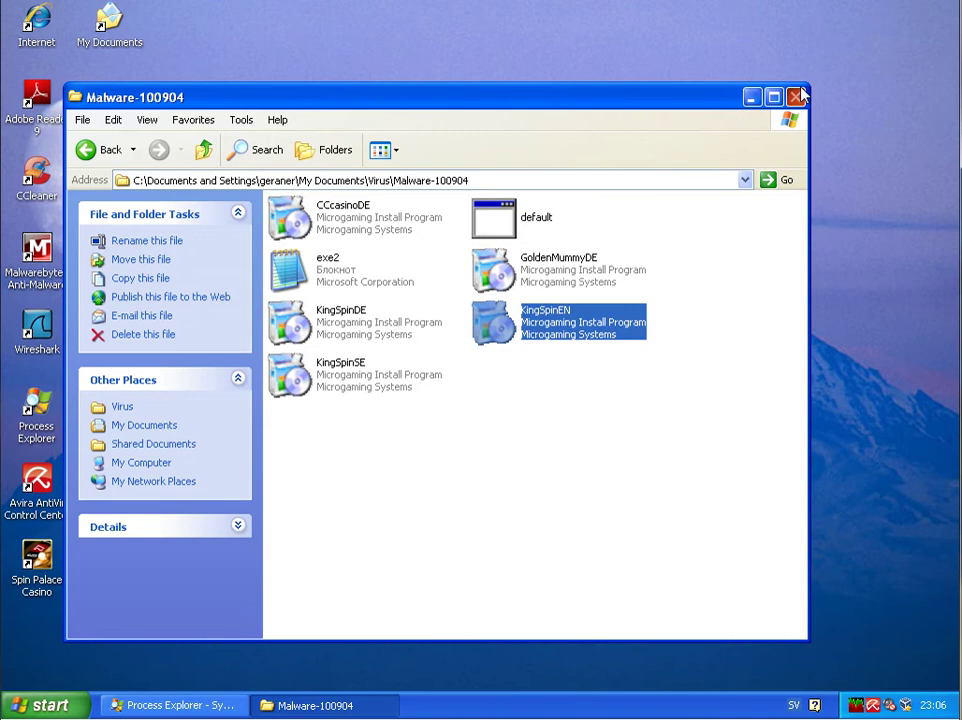
left_click(796, 97)
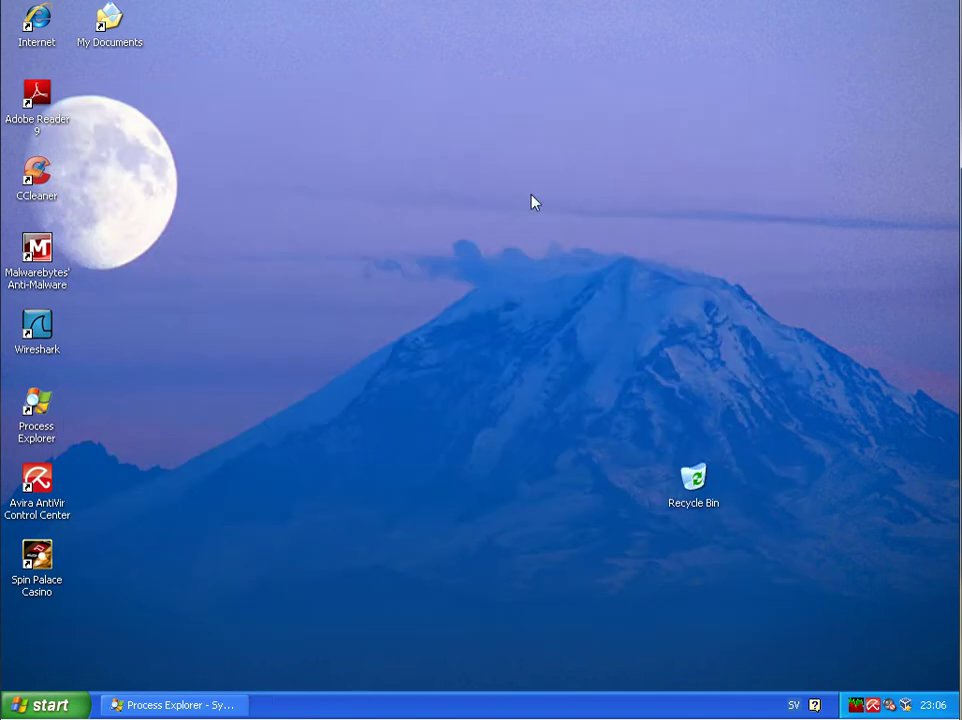
Restart the Windows XP computer protected by Avira
left_click(45, 705)
left_click(335, 672)
left_click(563, 288)
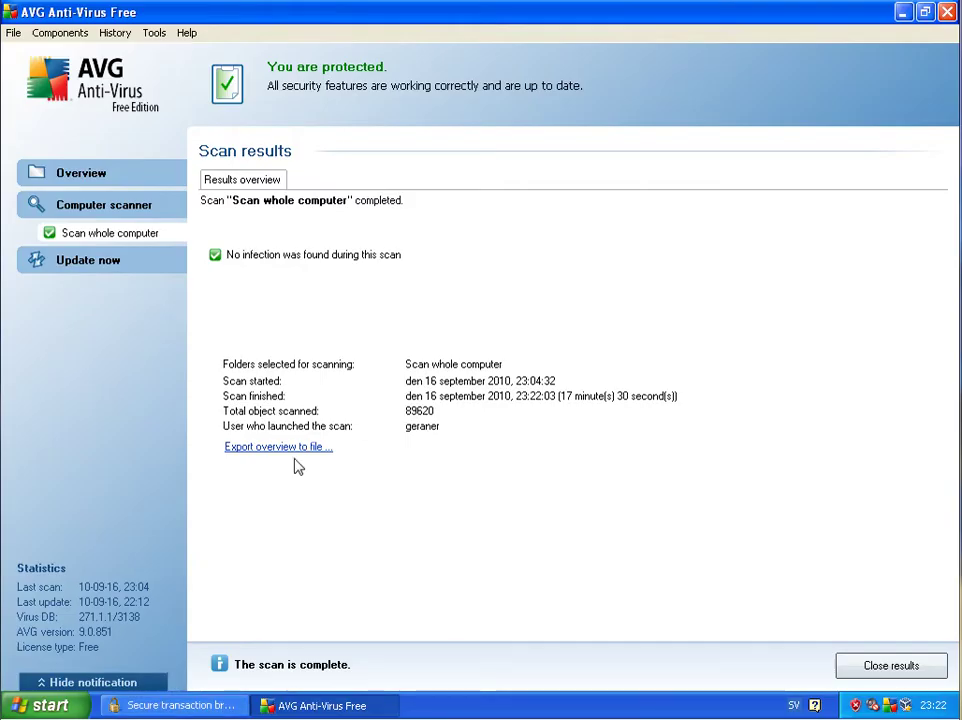
Close AVG's scan results and its window, and launch Malwarebytes' Anti-Malware
left_click(905, 667)
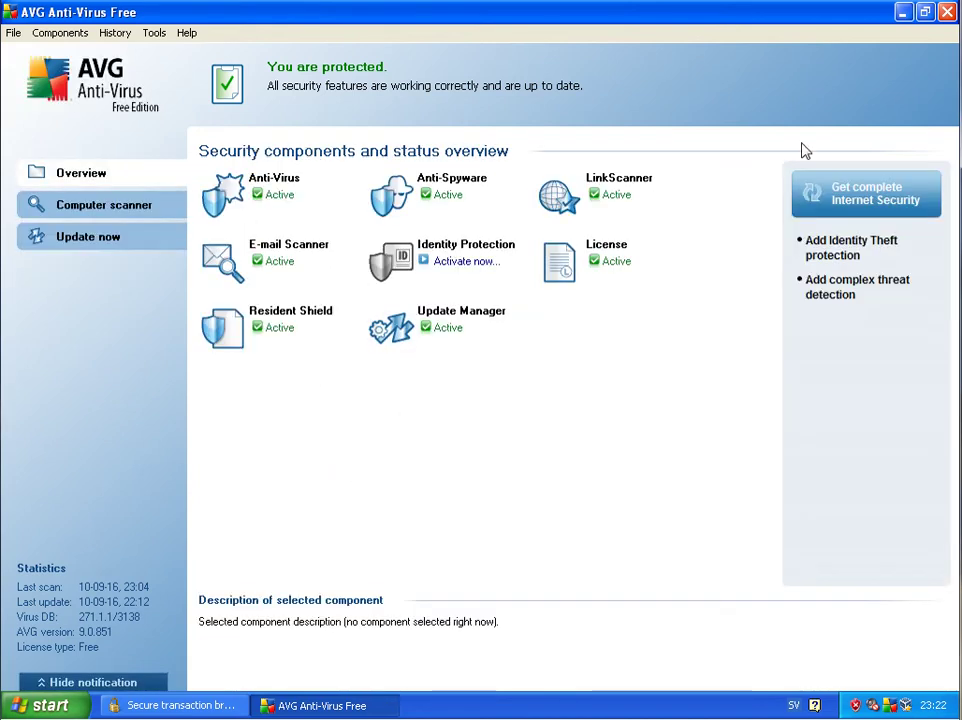
left_click(947, 12)
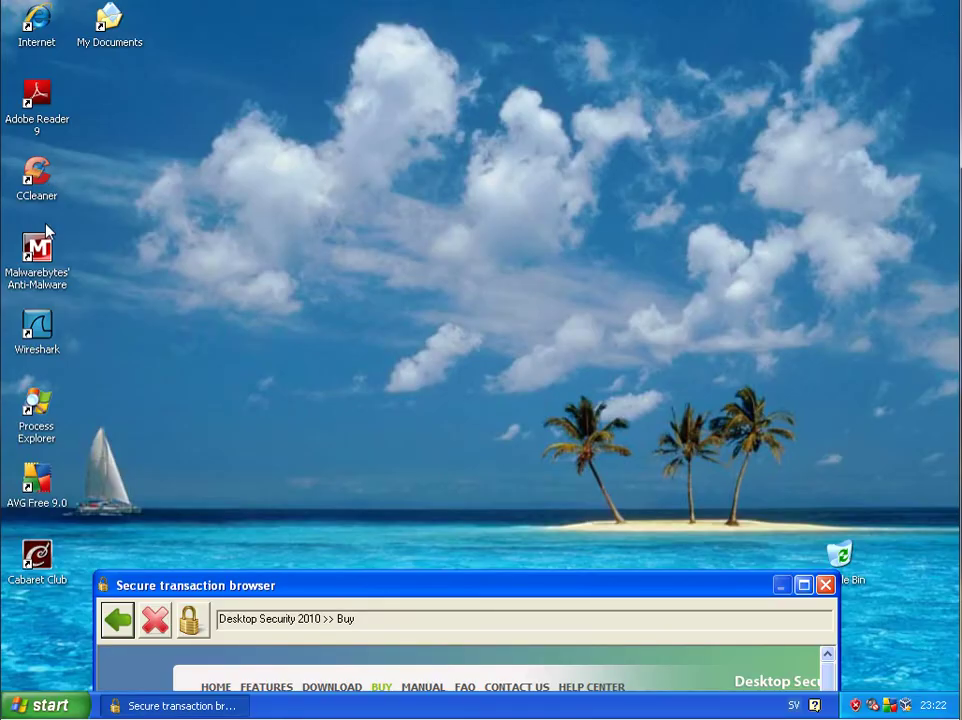
left_click(50, 270)
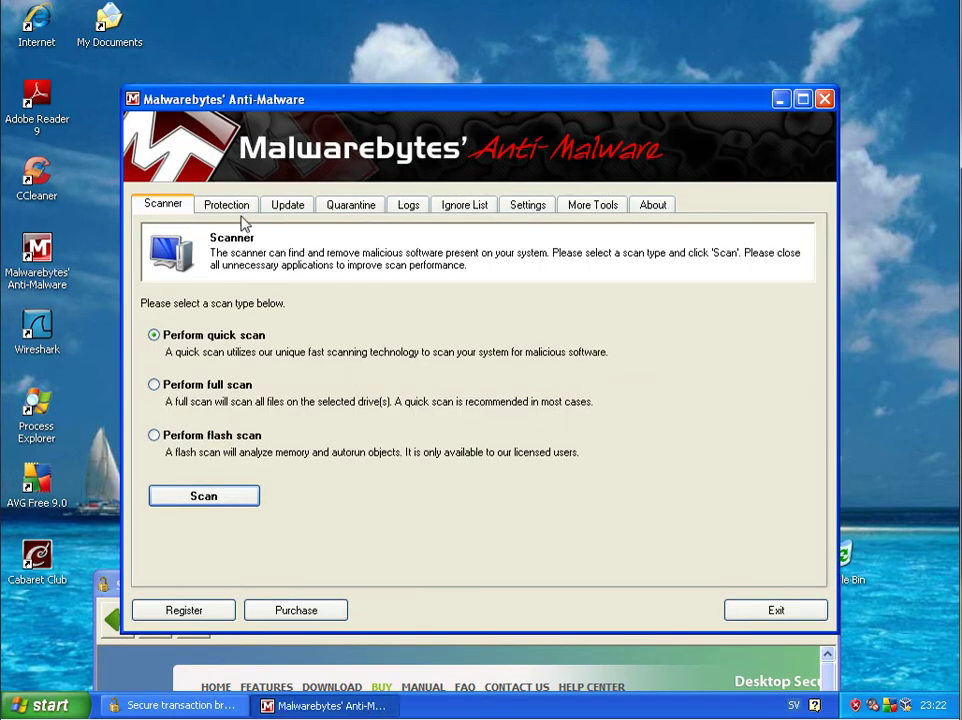
Check the malware database version, run a quick scan with Malwarebytes' Anti-Malware, and show its results
left_click(296, 206)
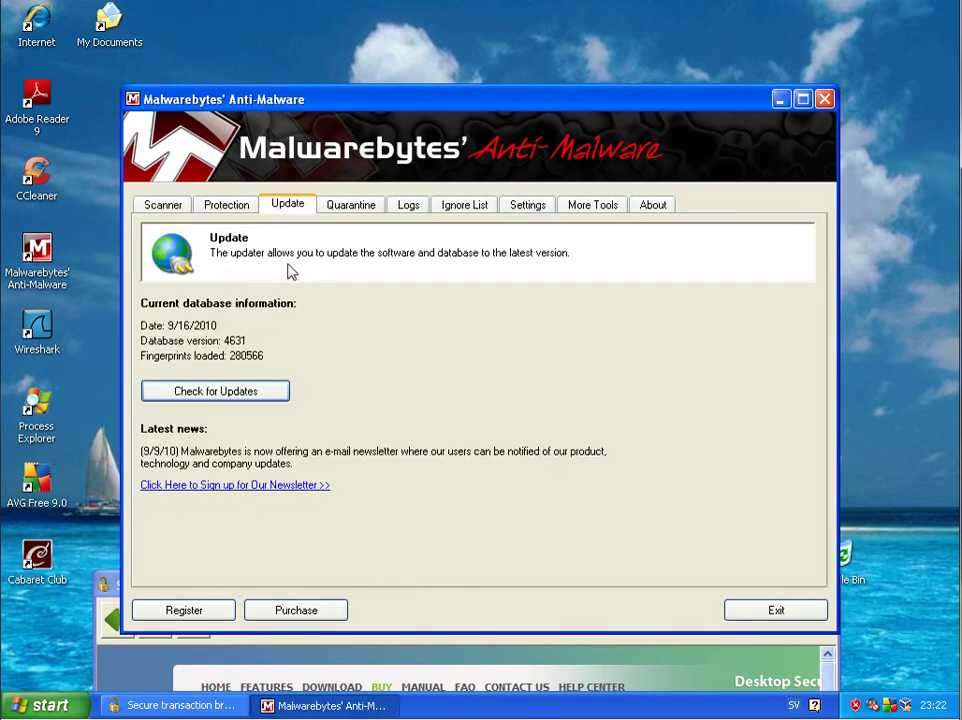
left_click(158, 212)
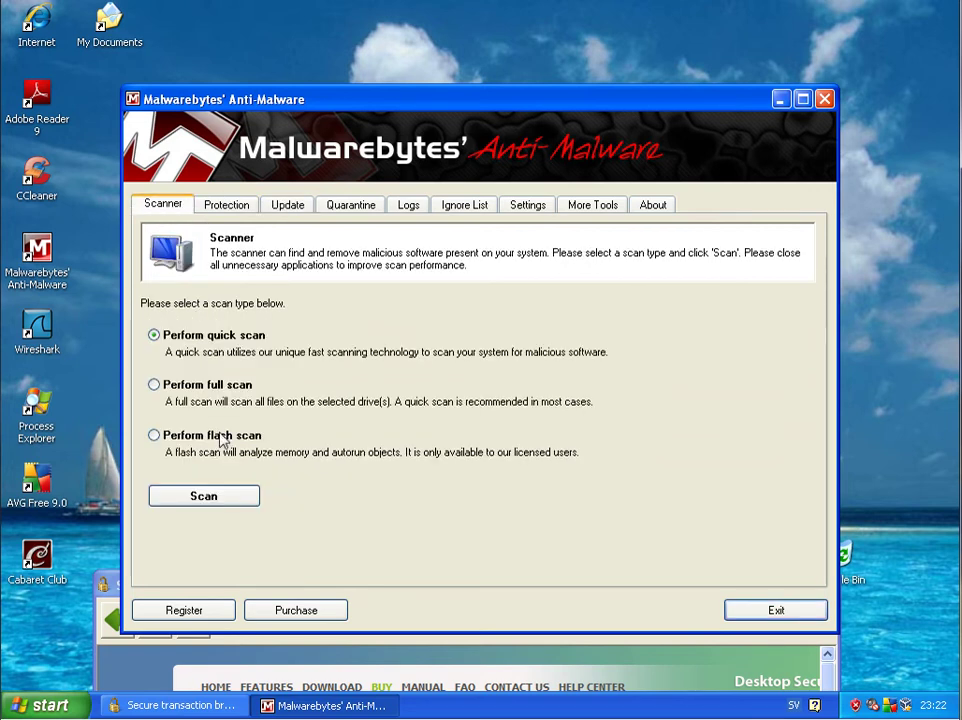
left_click(204, 496)
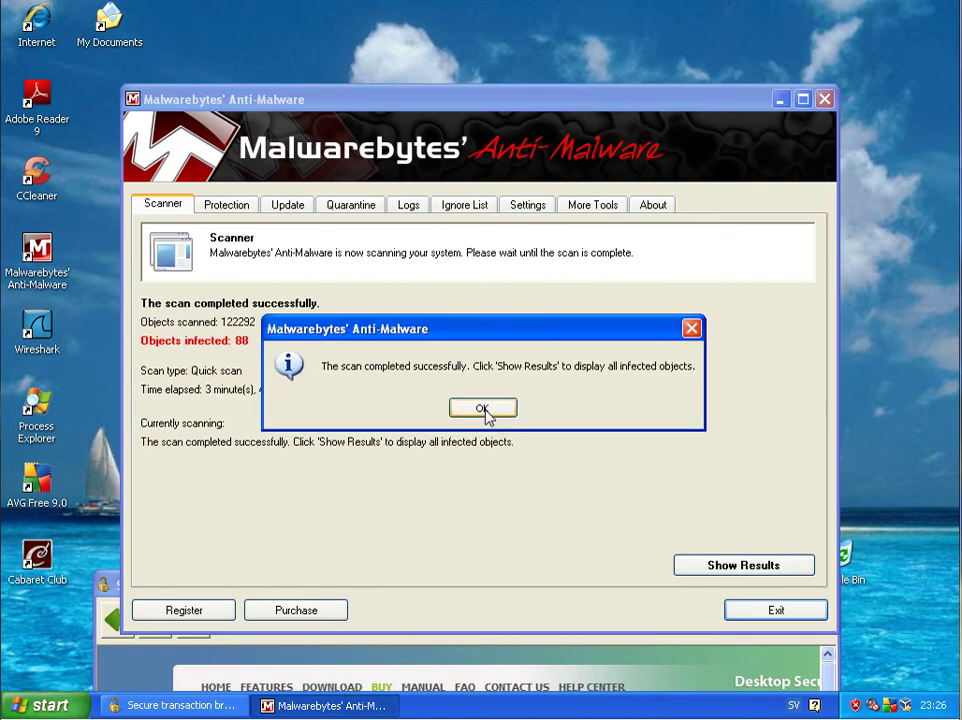
left_click(485, 412)
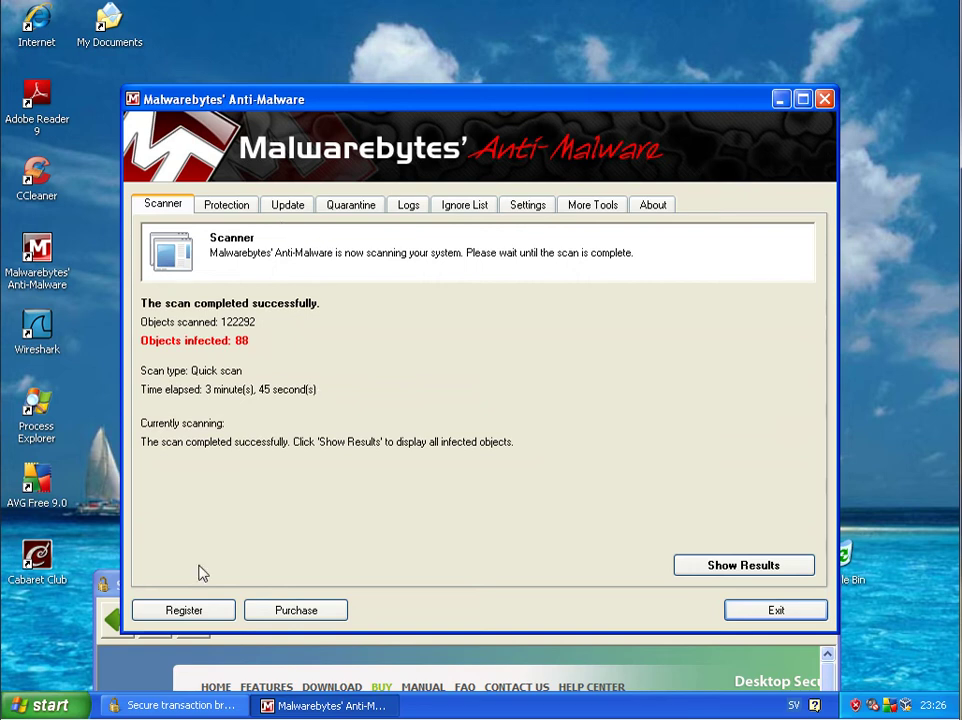
left_click(773, 573)
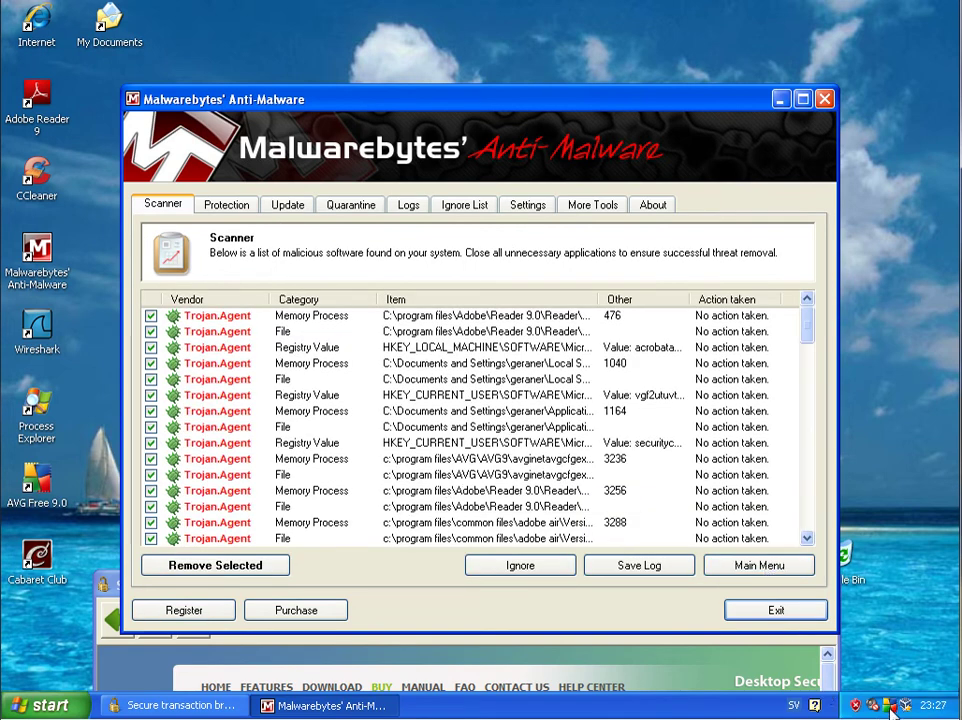
Review the full list of detected items in a maximized window and remove all the selected ones
left_click(802, 100)
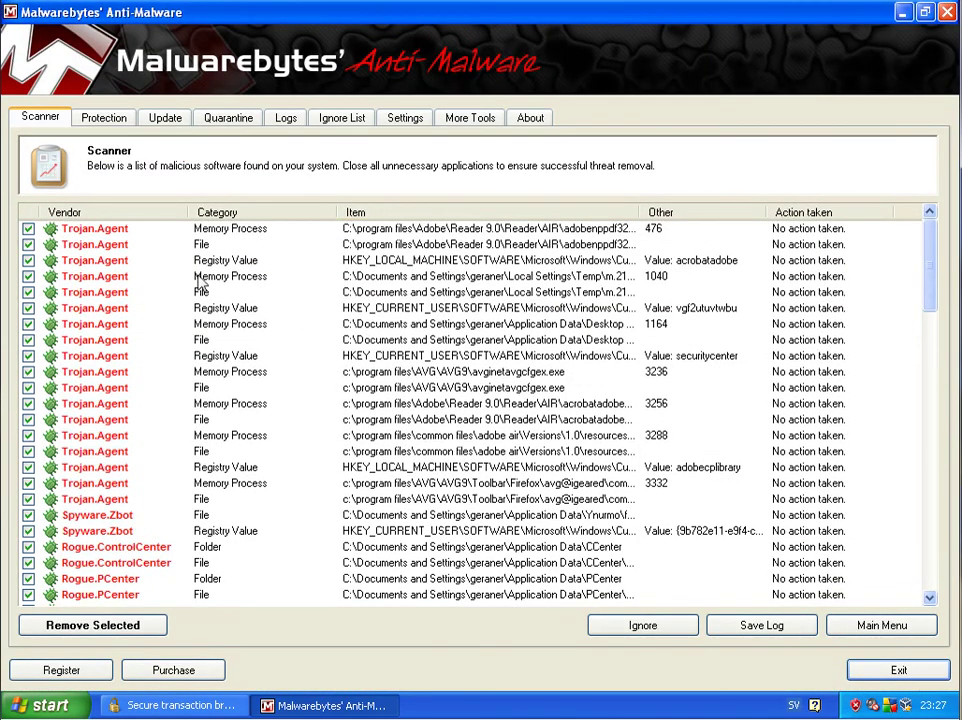
left_click_drag(189, 212, 197, 212)
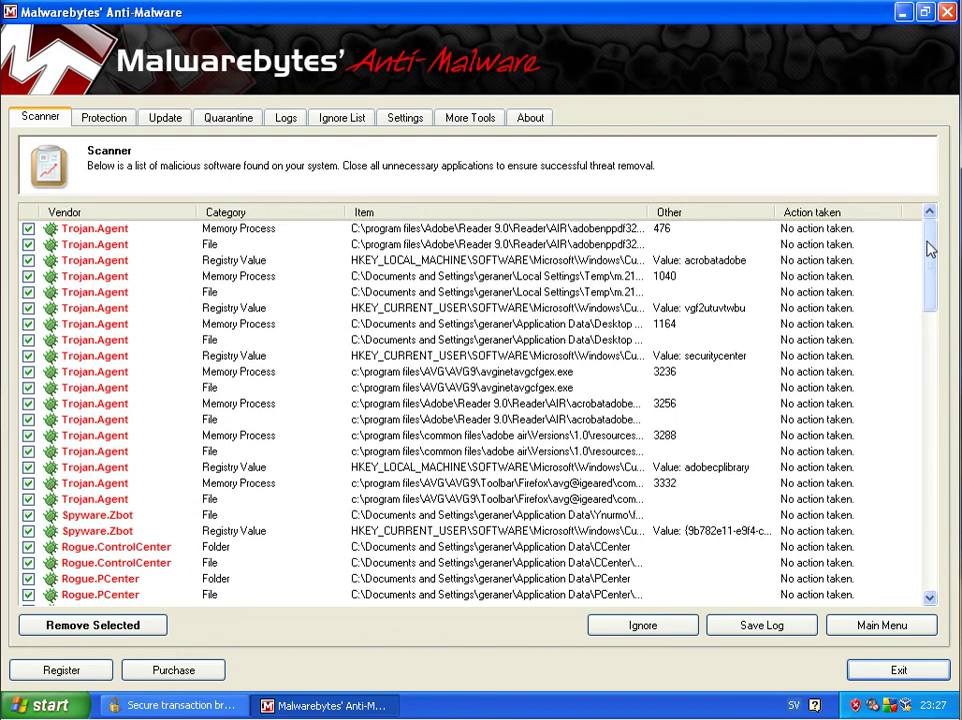
left_click_drag(930, 249, 872, 563)
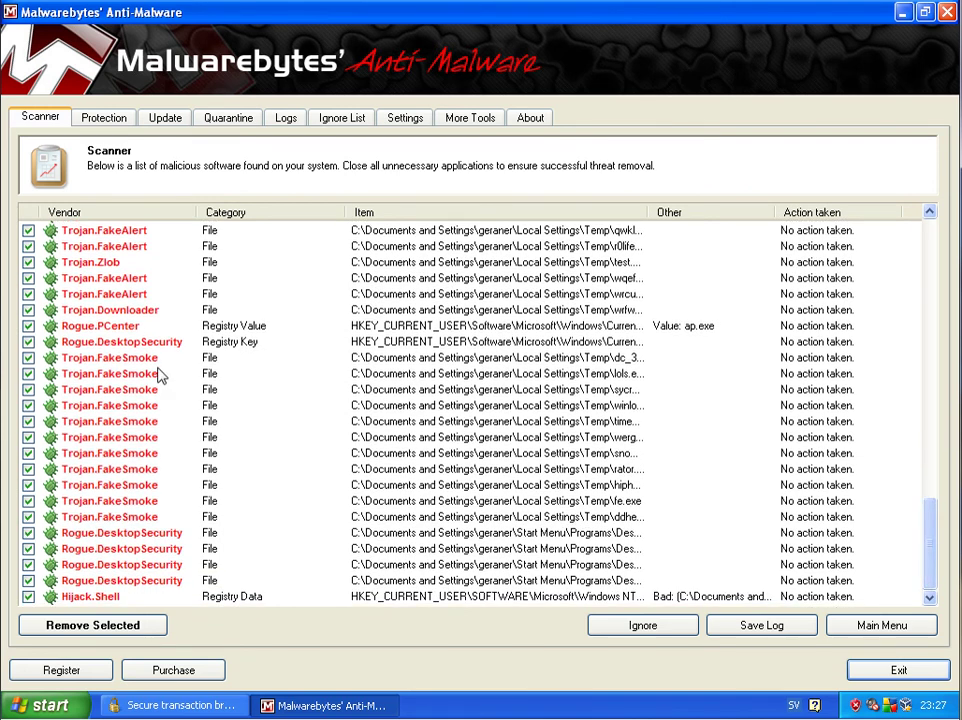
left_click_drag(928, 569, 468, 604)
left_click(98, 625)
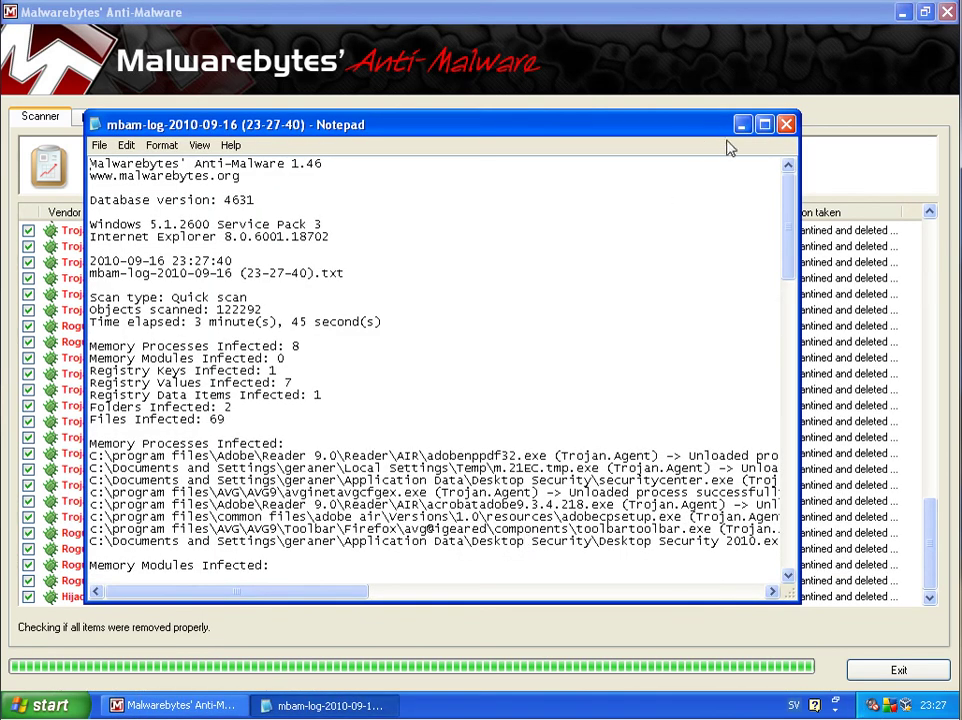
Close the removal log, decline the restart, and exit Malwarebytes' Anti-Malware
left_click(786, 124)
left_click(530, 412)
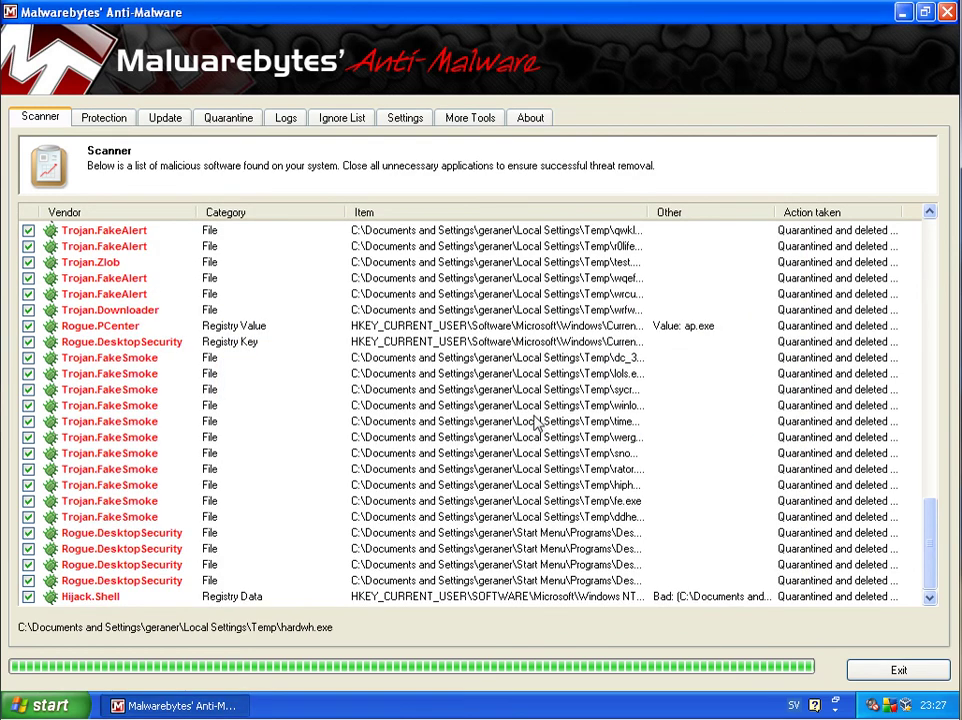
left_click(895, 670)
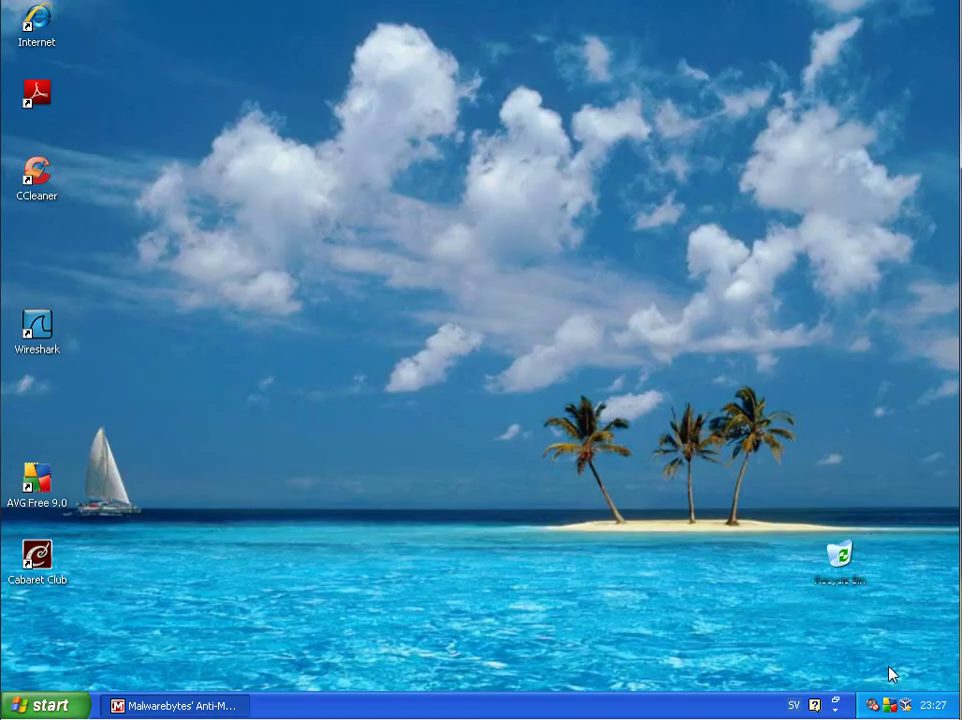
Launch HitmanPro35 from My Documents, accept its license terms, and start scanning the computer
double_click(109, 22)
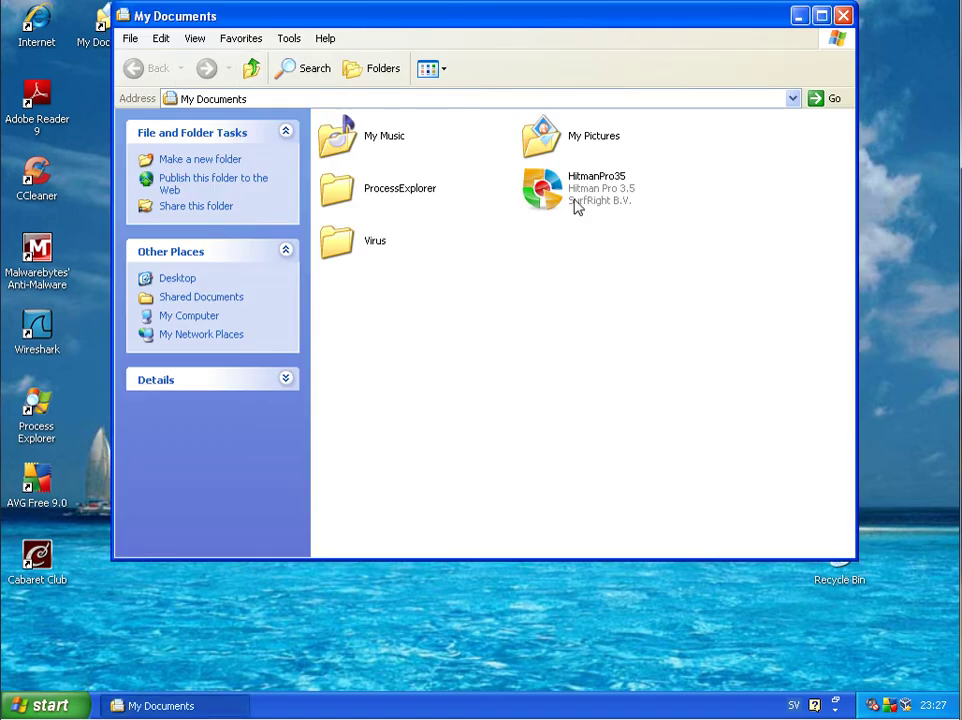
left_click(577, 206)
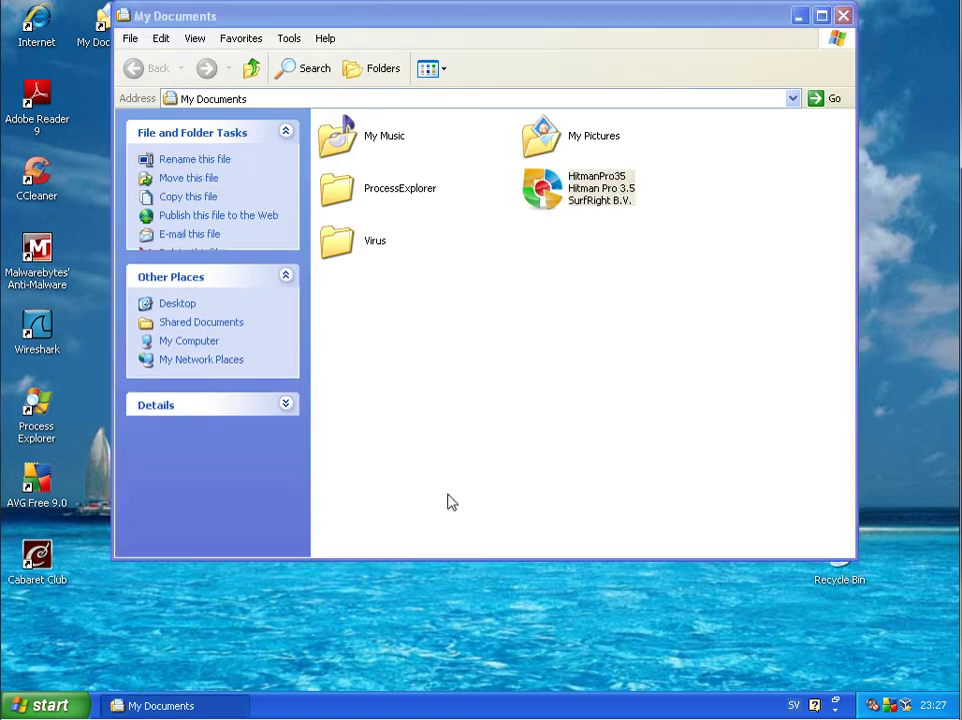
left_click(531, 372)
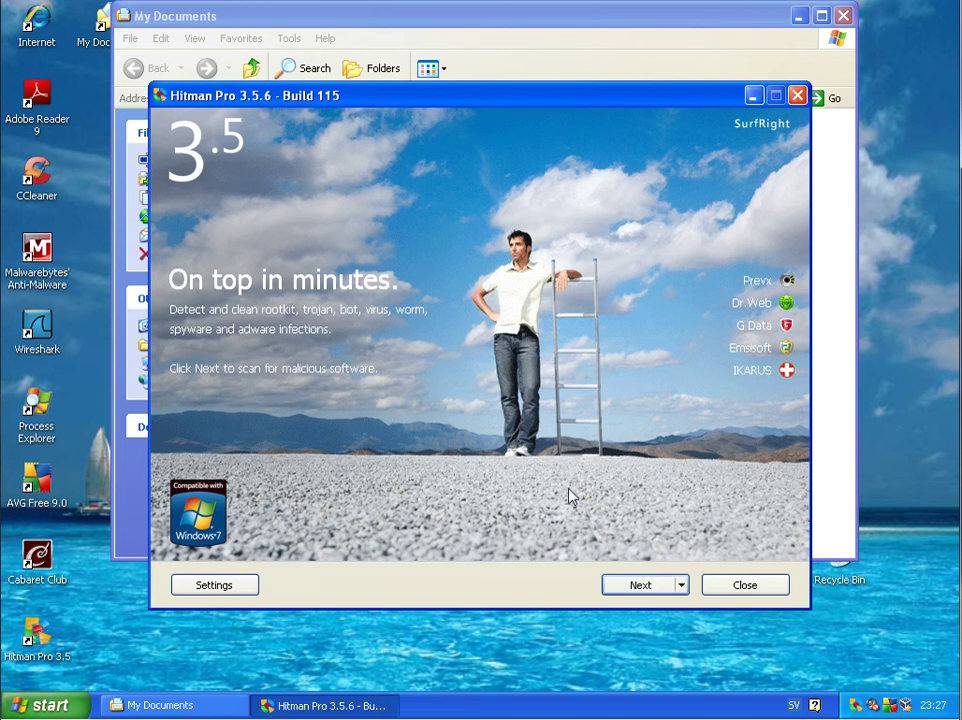
left_click(645, 585)
left_click(272, 522)
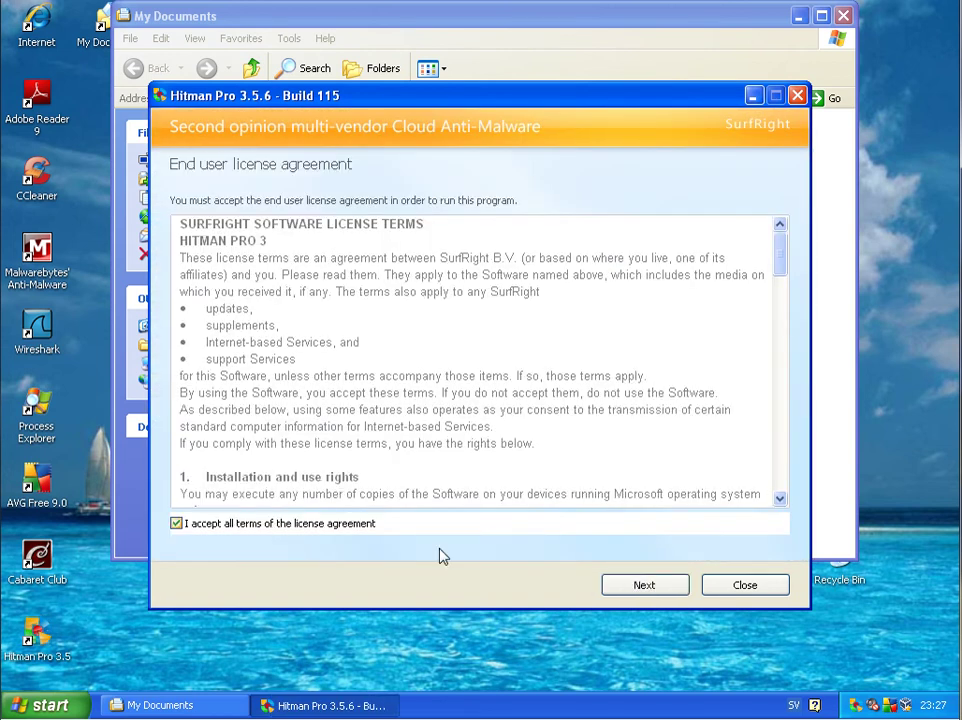
left_click(648, 587)
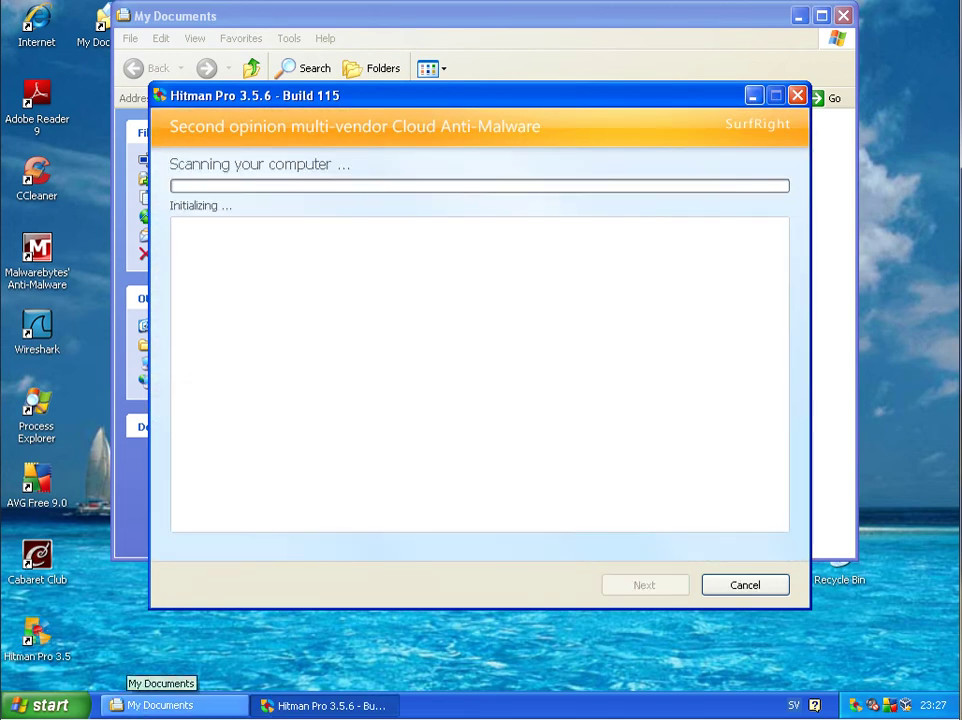
Switch to the Avira virtual machine and move the detected install-174.exe to quarantine
mouse_move(150, 716)
left_click(38, 705)
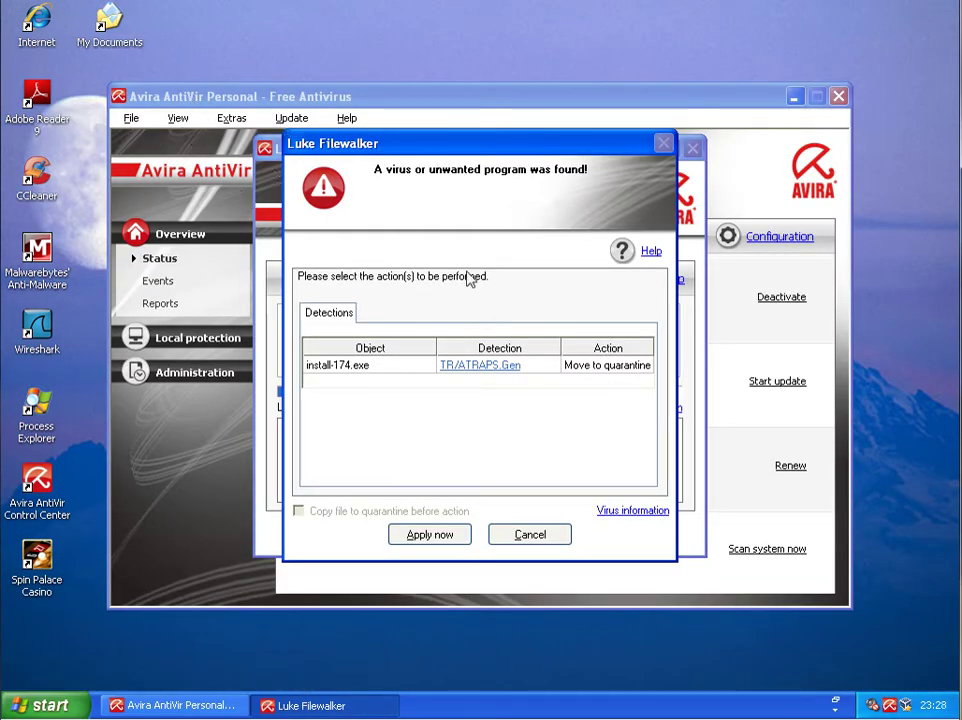
left_click(434, 538)
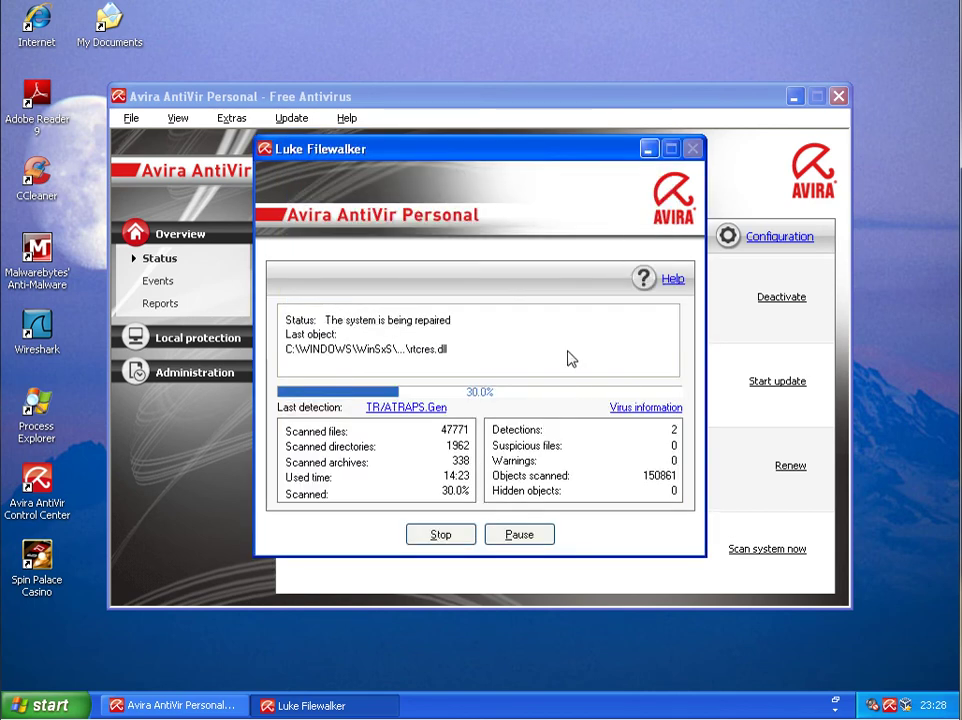
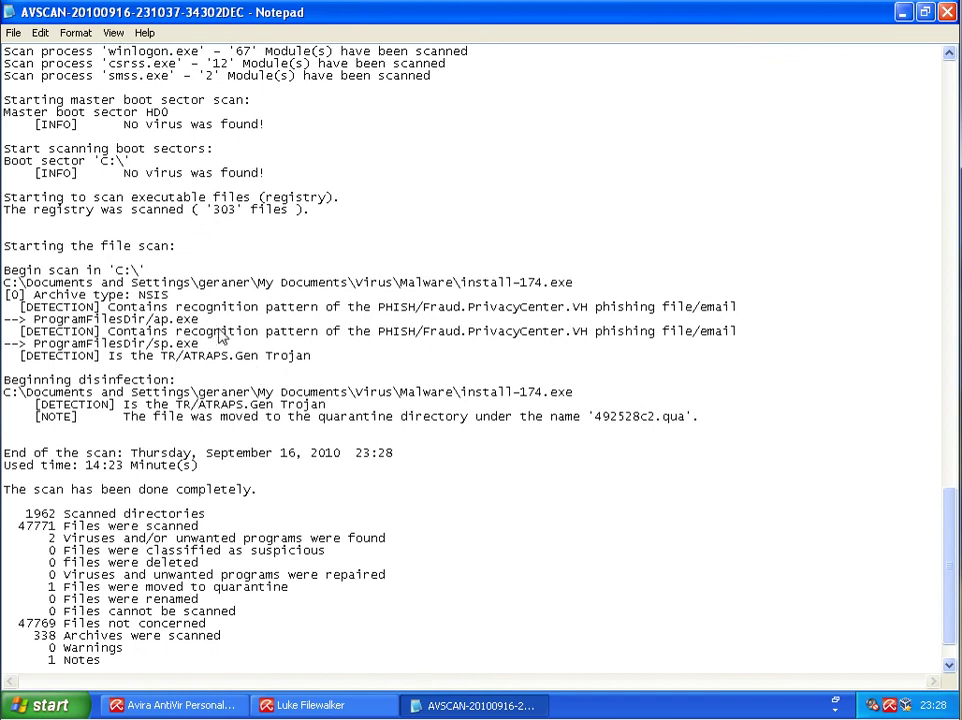
Examine the ap.exe and sp.exe detection entries in Avira's scan report
left_click_drag(205, 320, 3, 322)
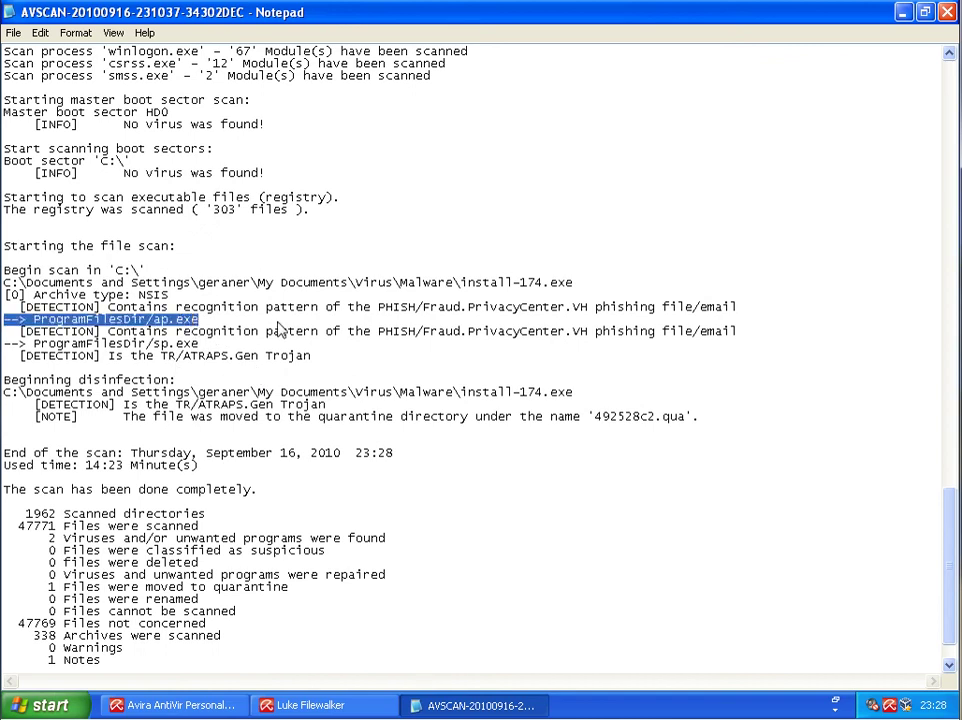
left_click_drag(198, 344, 57, 344)
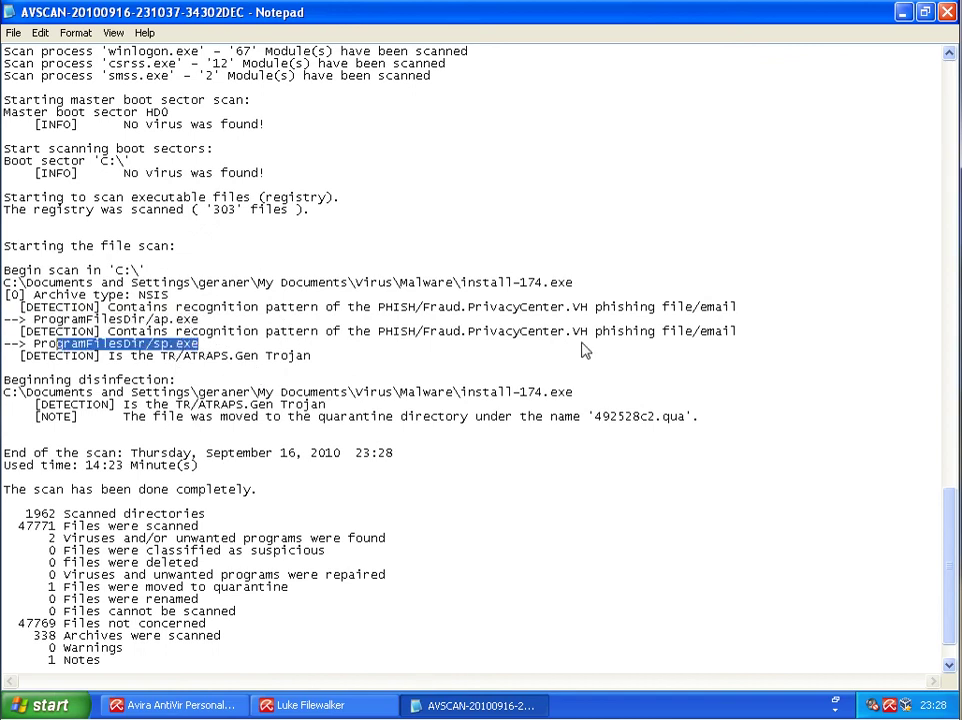
left_click_drag(404, 331, 526, 331)
left_click_drag(602, 307, 612, 323)
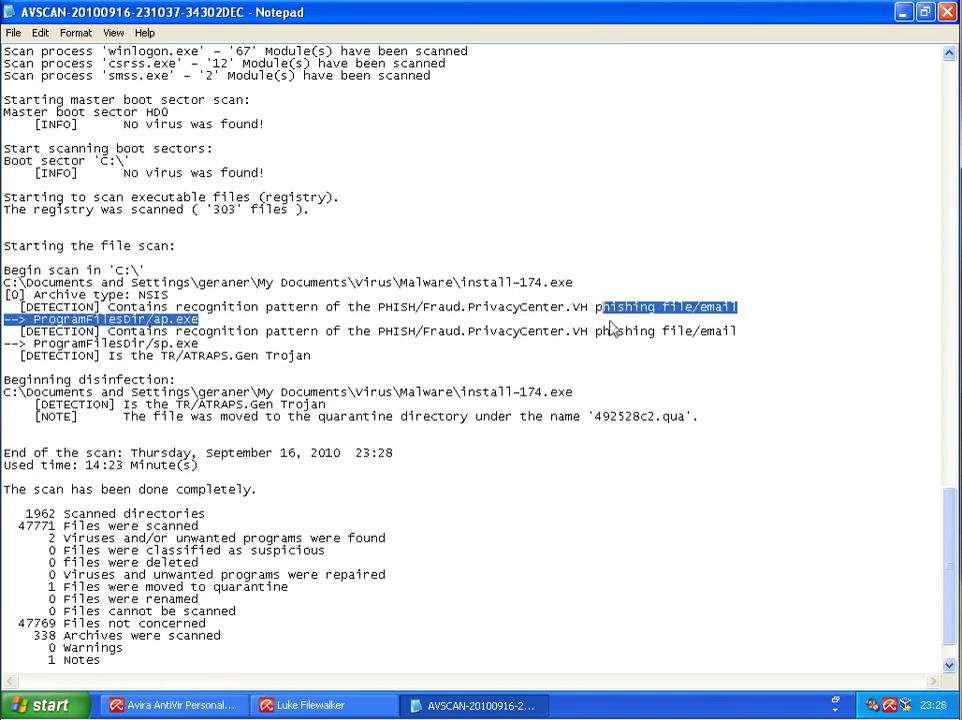
Close the scan report, end the finished Luke Filewalker scan, and close Avira AntiVir Personal
left_click(947, 12)
left_click(416, 548)
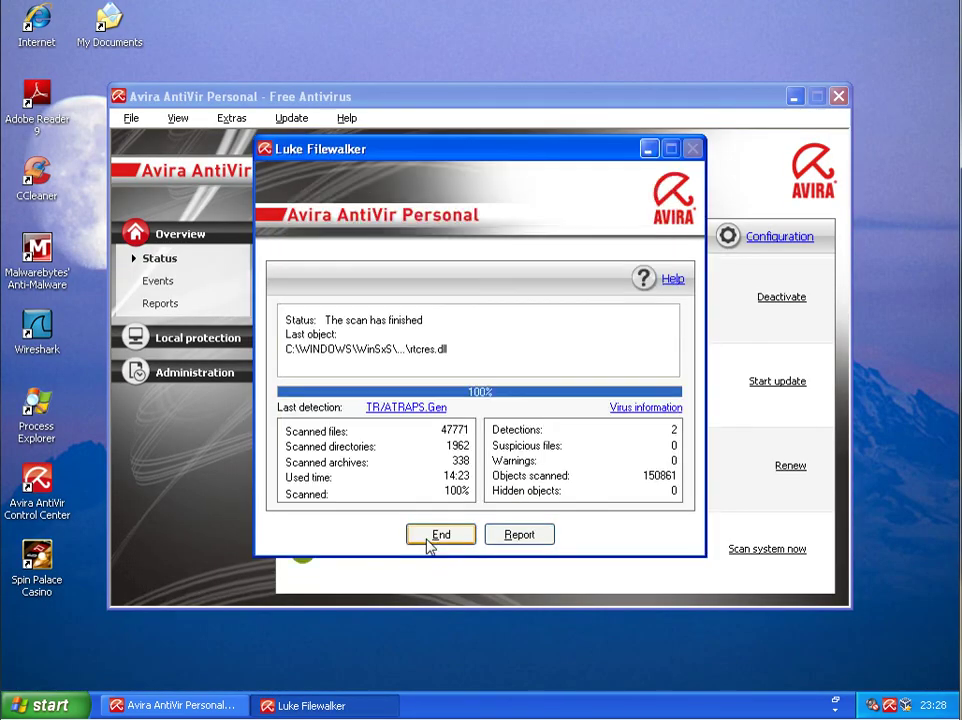
left_click(445, 534)
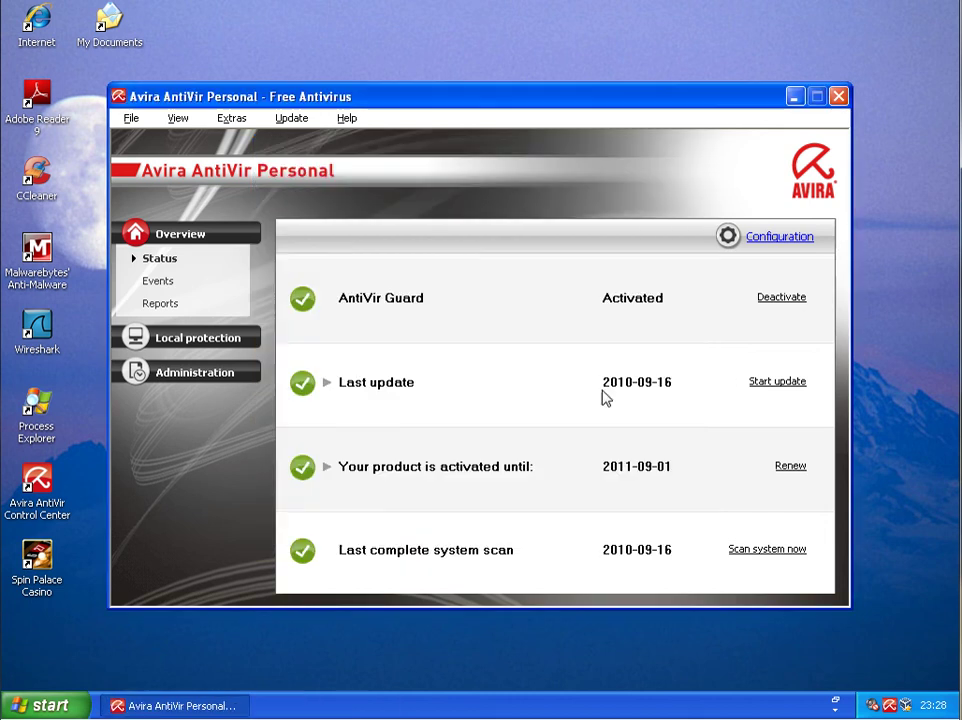
left_click(840, 97)
Run a Malwarebytes' Anti-Malware quick scan on the Avira machine and show its results with a wider Item column
left_click(33, 262)
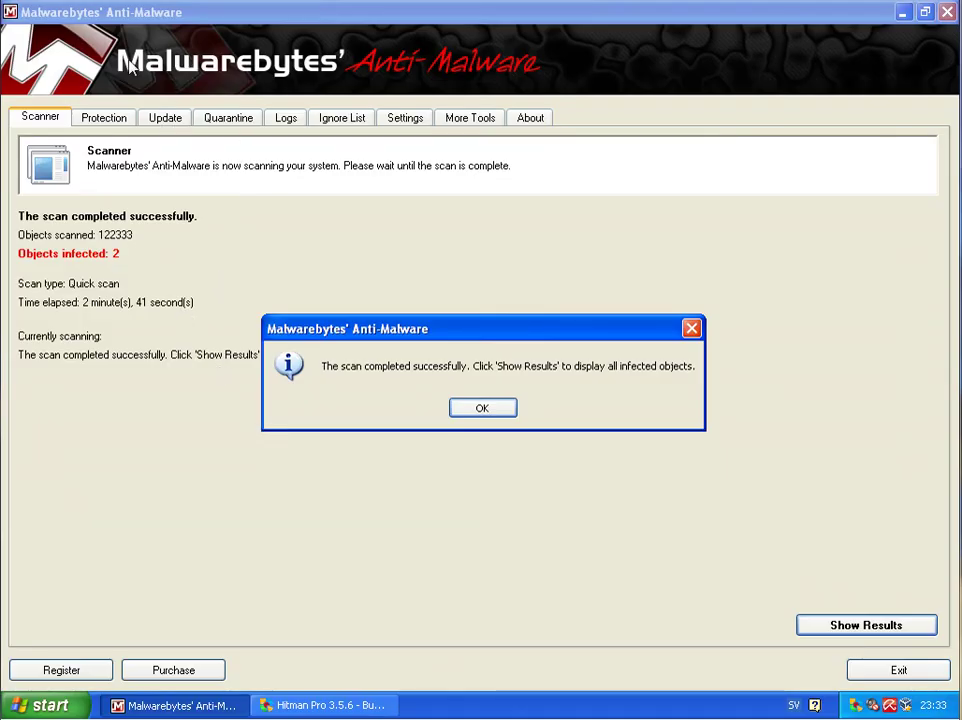
left_click(483, 412)
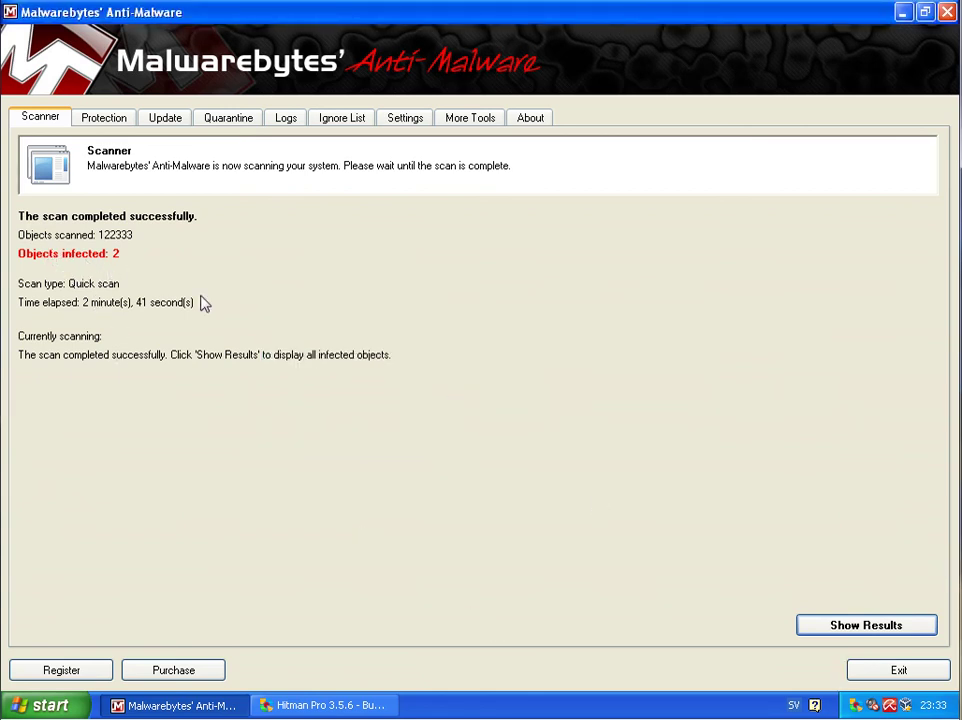
left_click(848, 622)
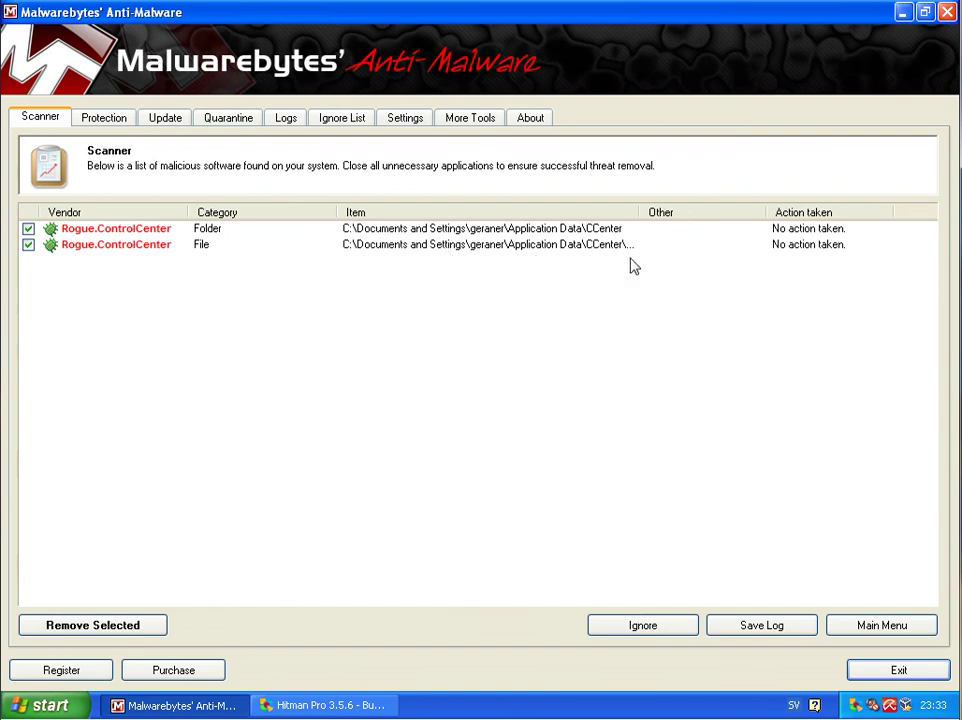
left_click_drag(640, 212, 696, 228)
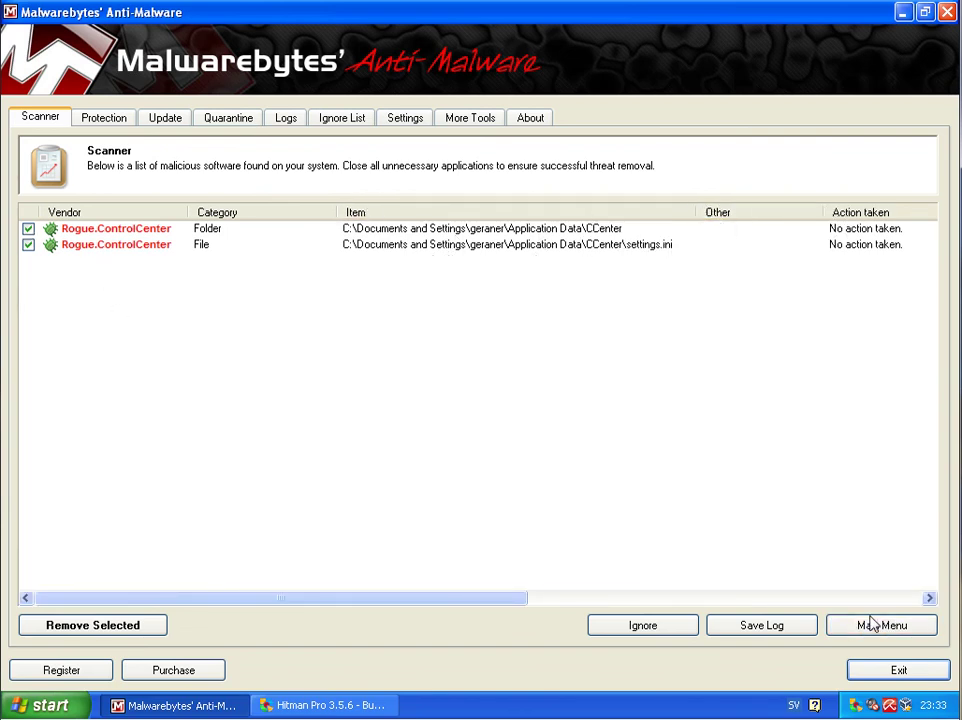
Remove the selected Rogue.ControlCenter items, decline the restart, and exit Malwarebytes' Anti-Malware
left_click(146, 626)
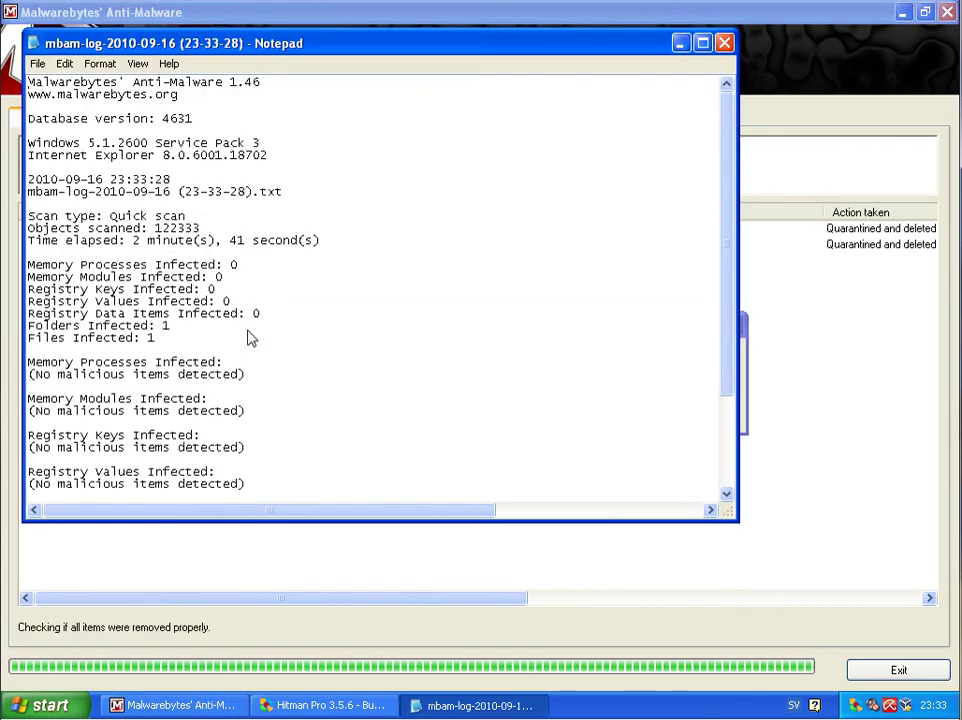
left_click(724, 43)
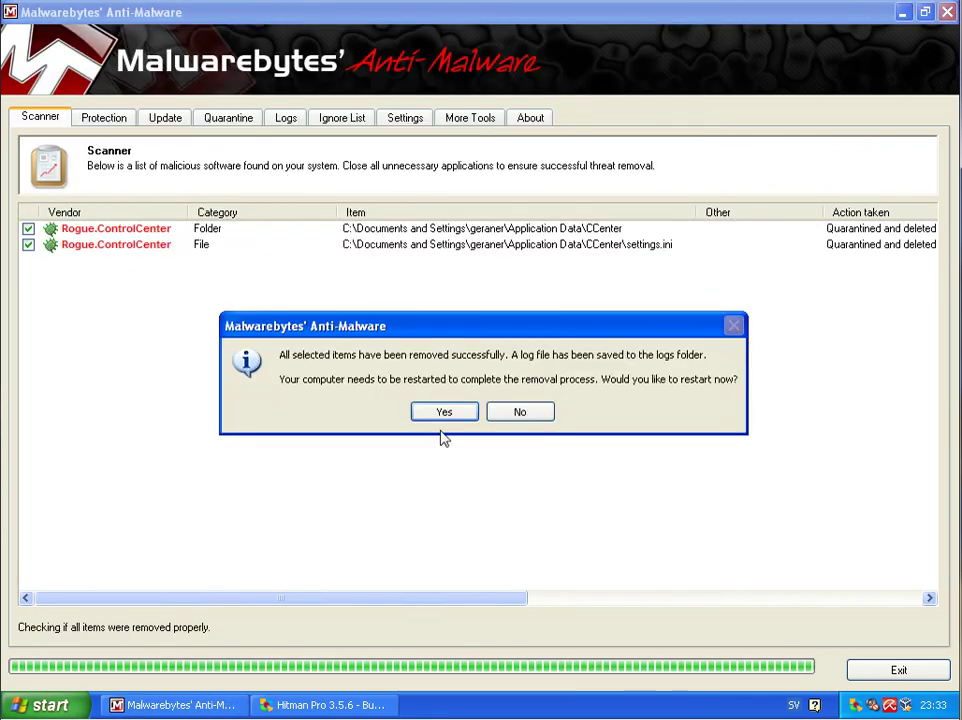
left_click(517, 412)
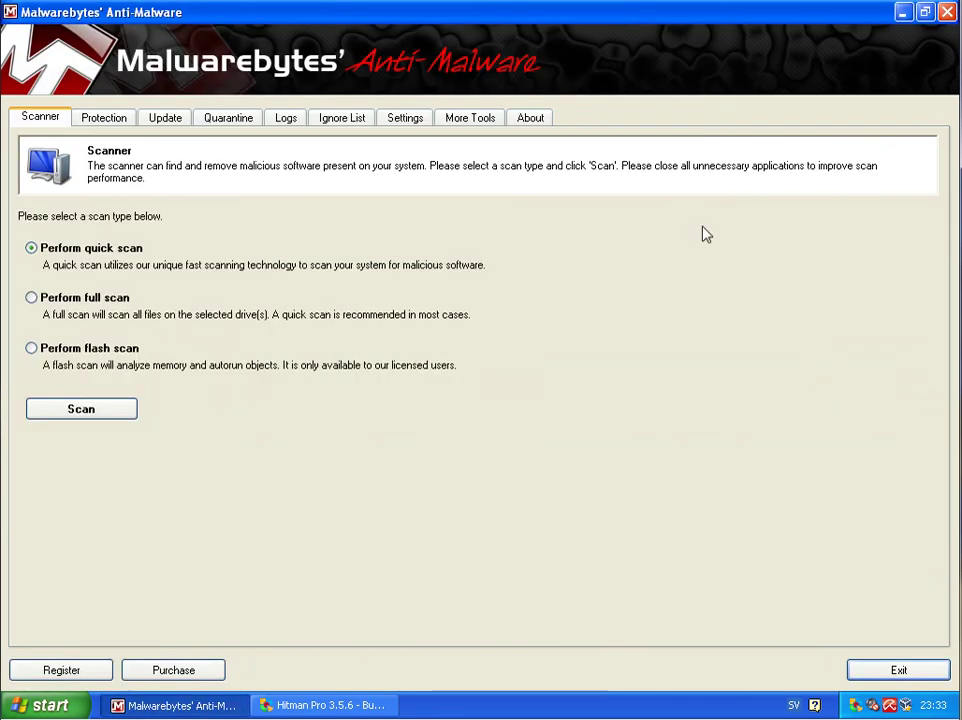
left_click(915, 676)
Accept Hitman Pro's license agreement on the Avira machine and start scanning the computer
left_click(620, 585)
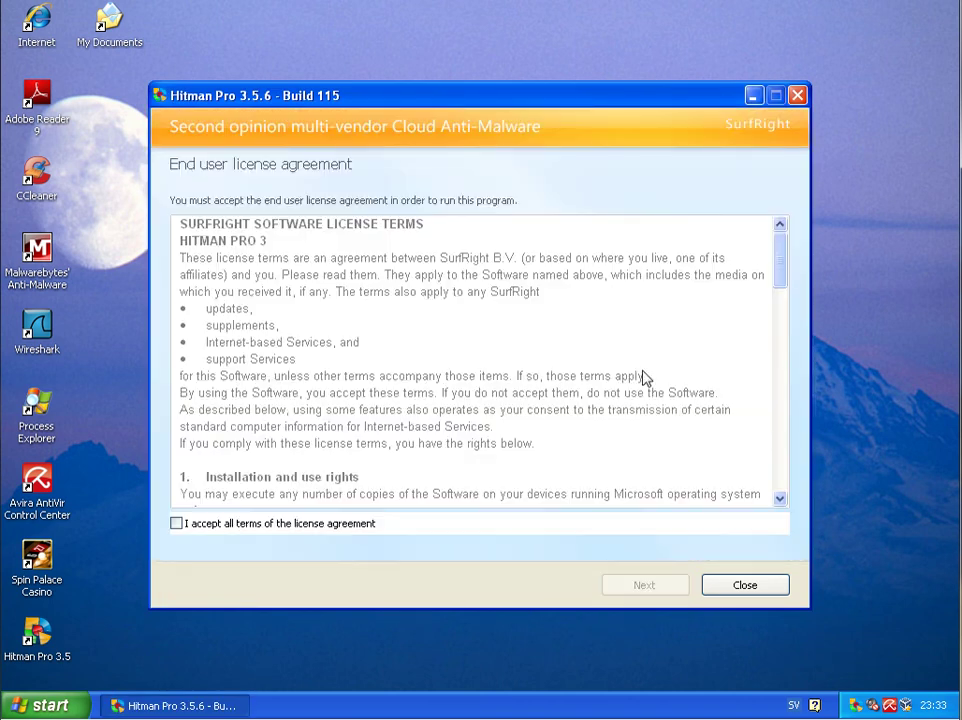
left_click(240, 525)
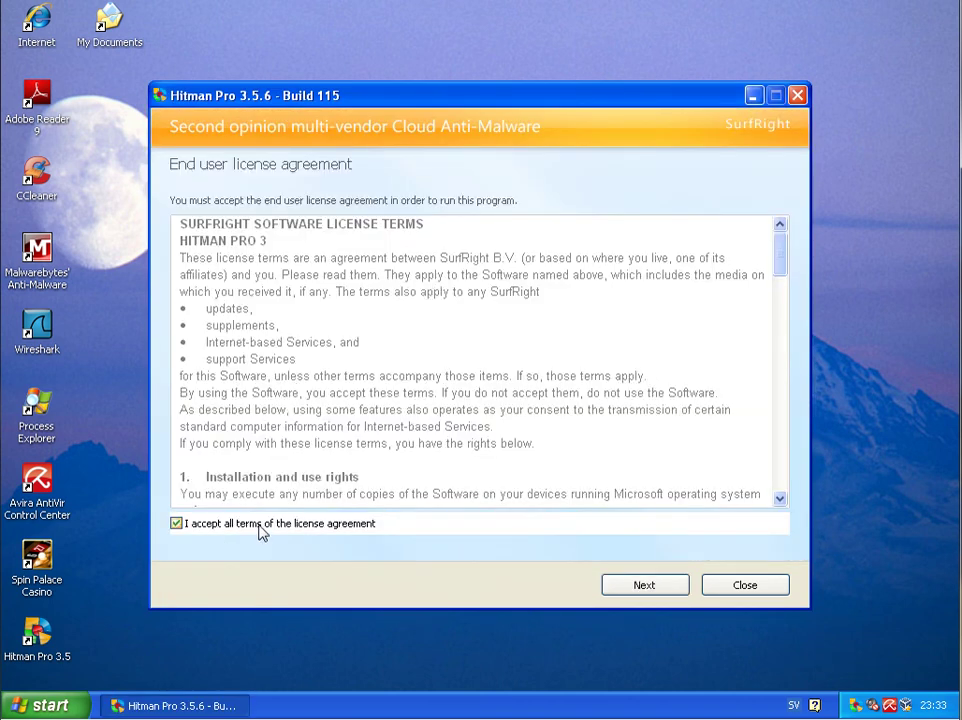
left_click(670, 590)
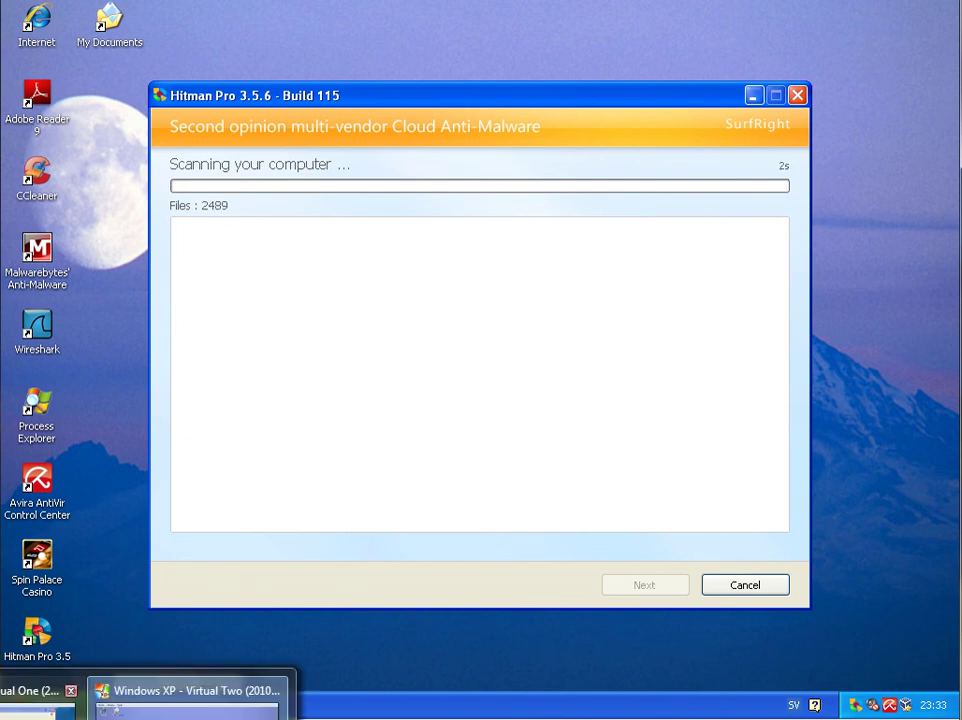
On the AVG virtual machine, continue from Hitman Pro's scan results to product activation, and return to the Avira machine
left_click(196, 700)
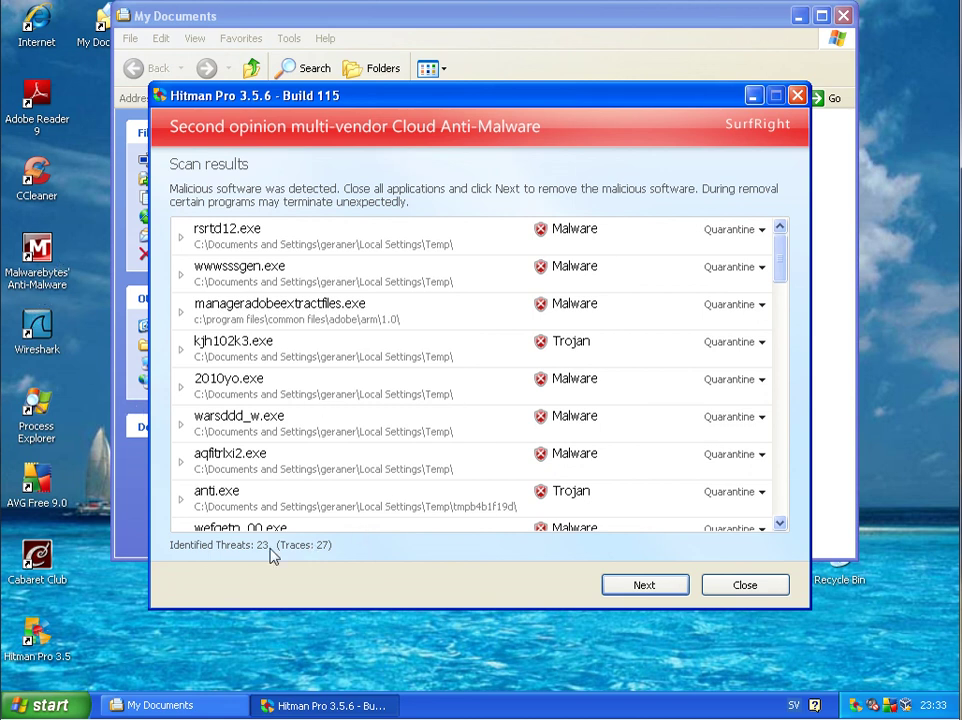
left_click(648, 587)
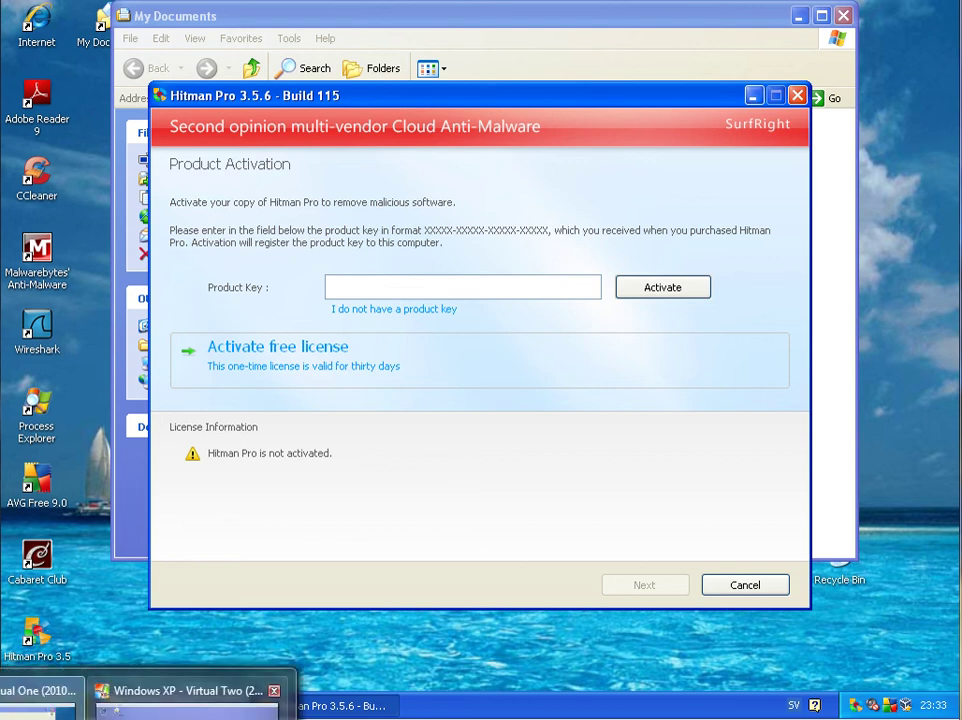
left_click(176, 698)
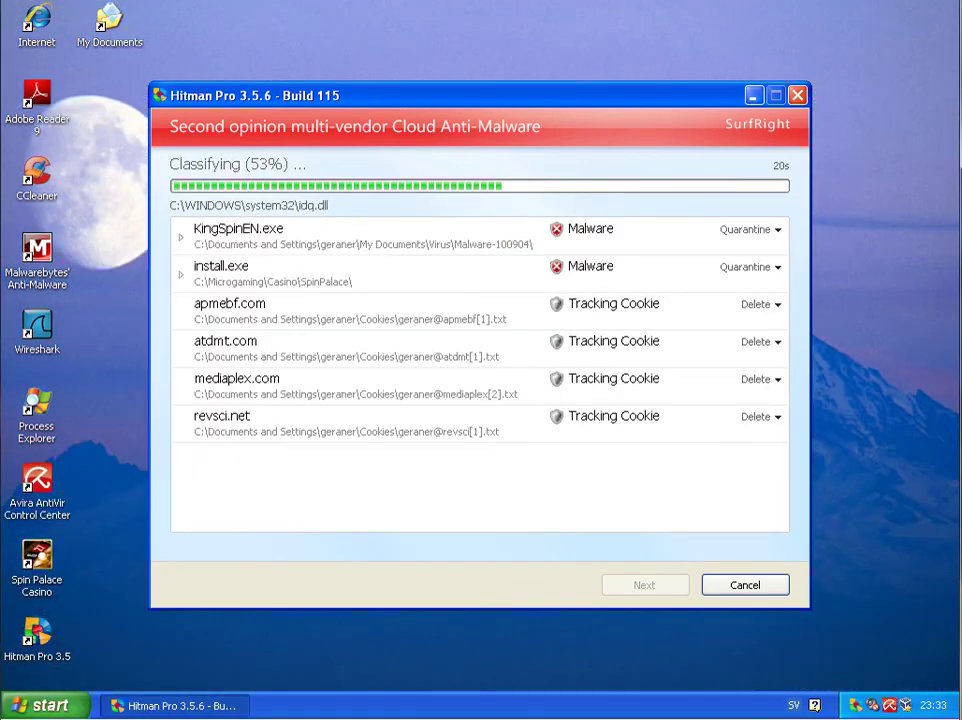